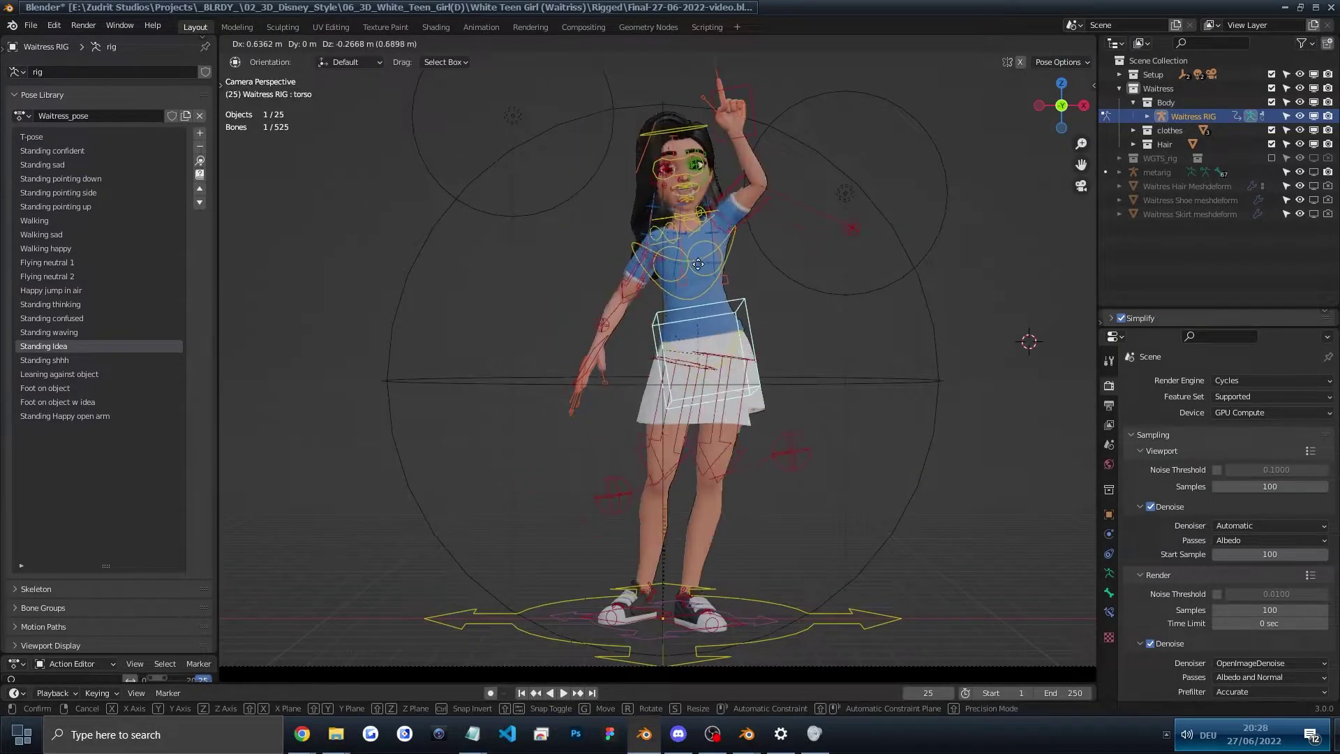
Step: Apply several standing poses from the Waitress_pose library to the character one after another
key("n")
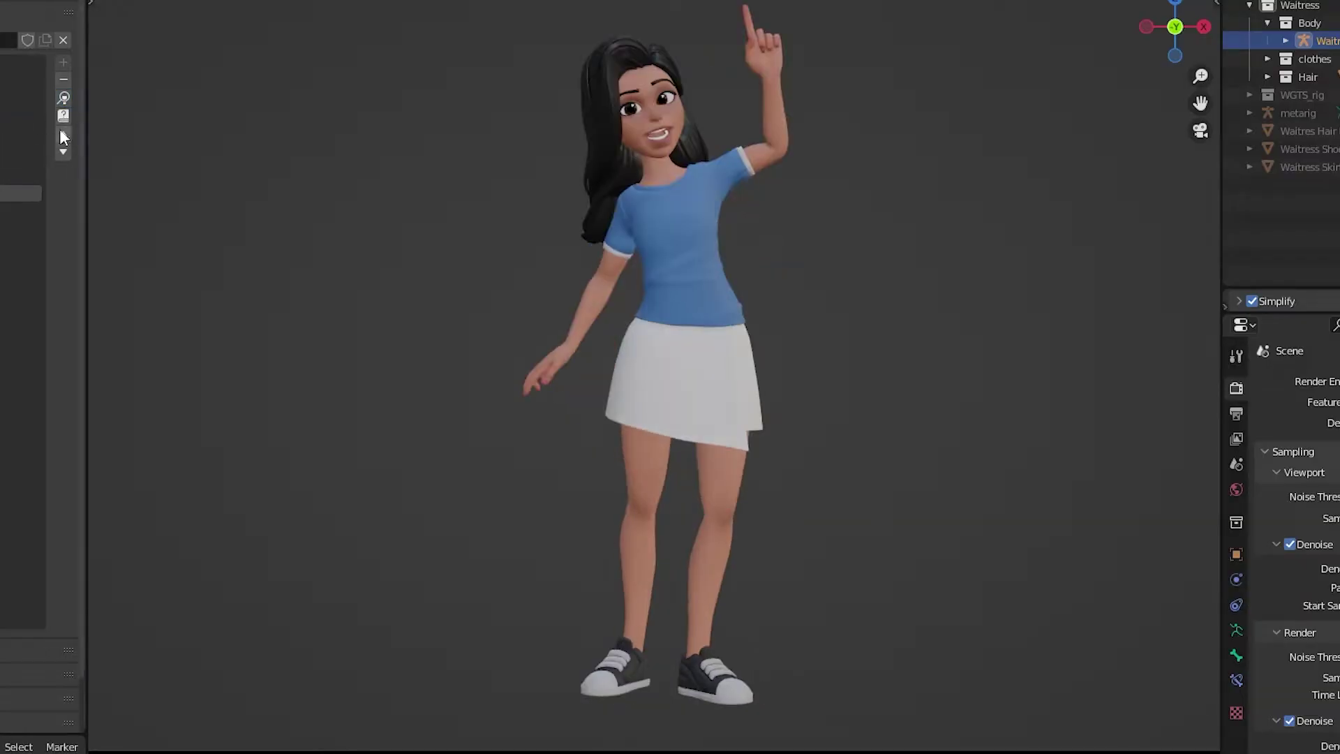
scroll(64, 98, "down", 1, "ctrl")
left_click(64, 98)
scroll(64, 97, "down", 1, "ctrl")
left_click(65, 97)
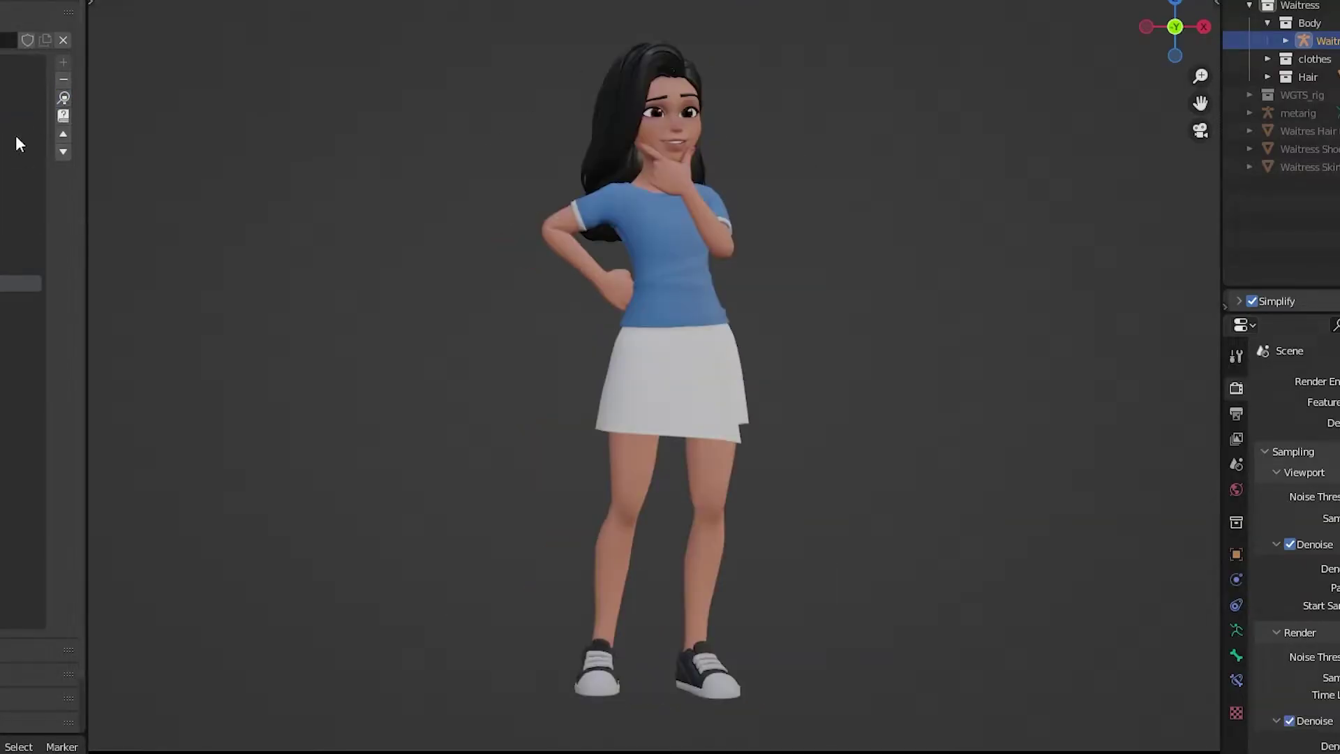
scroll(64, 98, "down", 1, "ctrl")
left_click(66, 98)
scroll(67, 98, "down", 1, "ctrl")
left_click(67, 98)
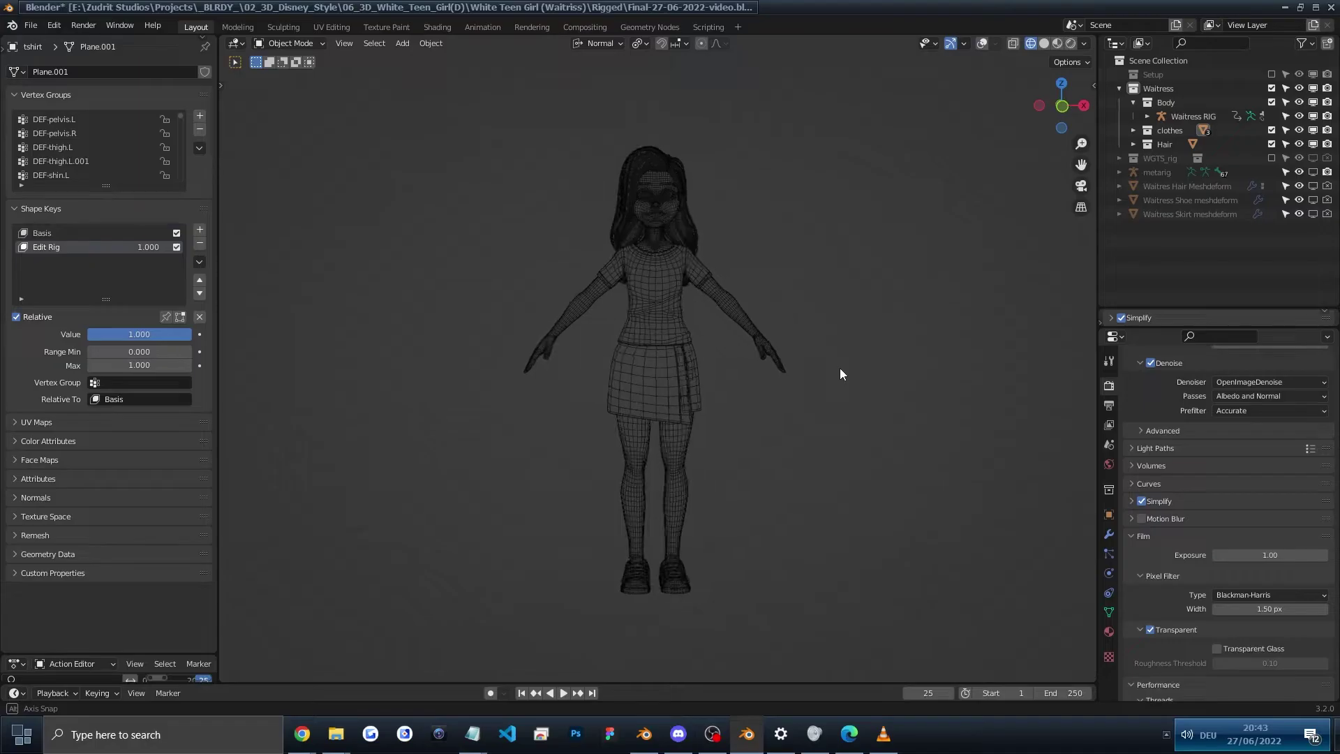
Step: Examine the wireframe topology of the character's upper body and head up close
scroll(724, 334, "up", 4)
middle_click_drag(724, 334, 688, 464, "shift")
scroll(685, 400, "up", 2)
middle_click_drag(685, 400, 678, 480, "shift")
scroll(629, 358, "up", 2)
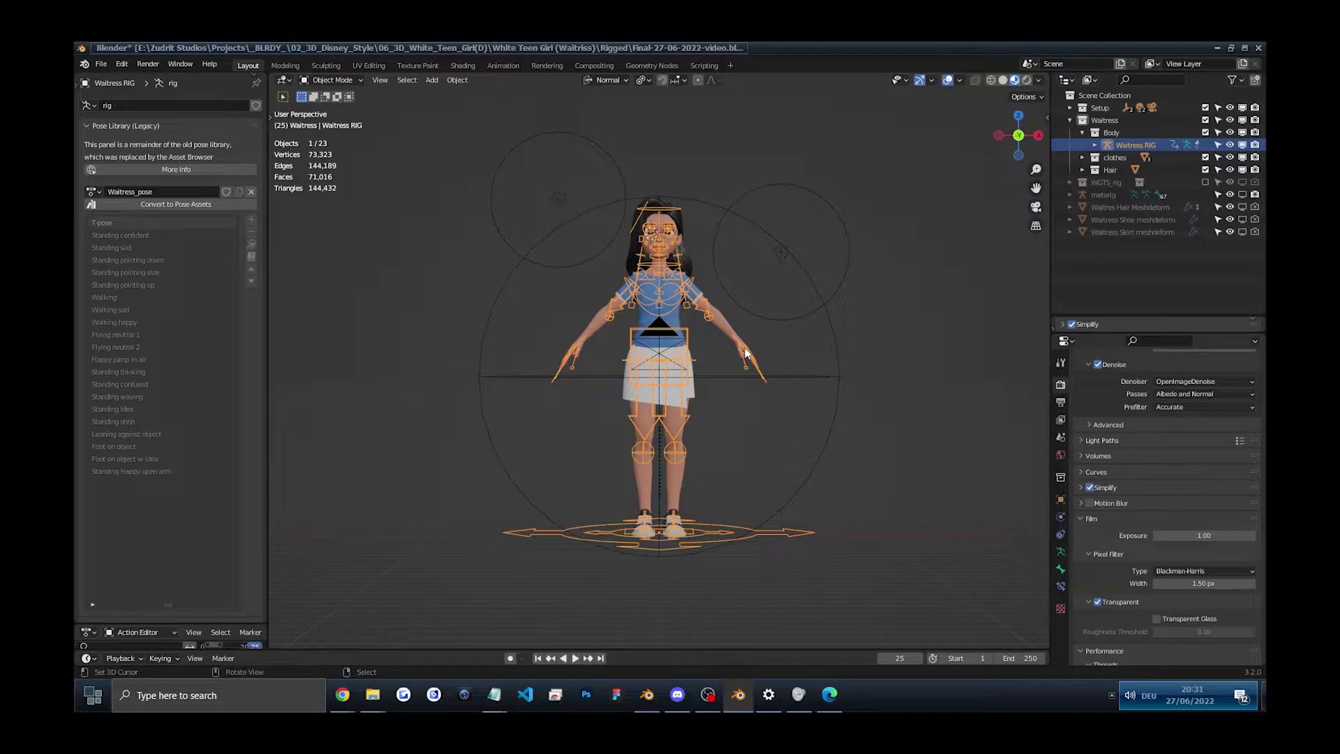
Step: Exclude the Hair and Setup collections from the view layer
scroll(755, 318, "up", 1)
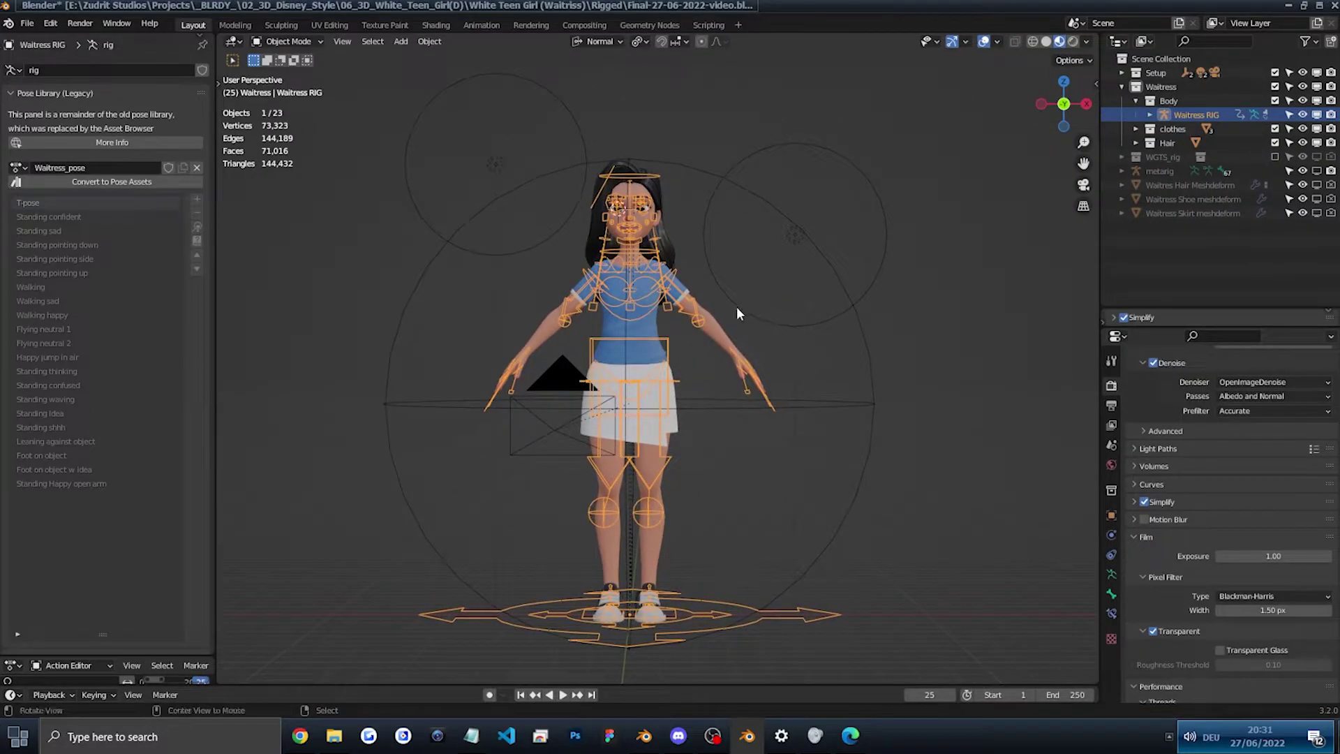
middle_click_drag(734, 312, 720, 319)
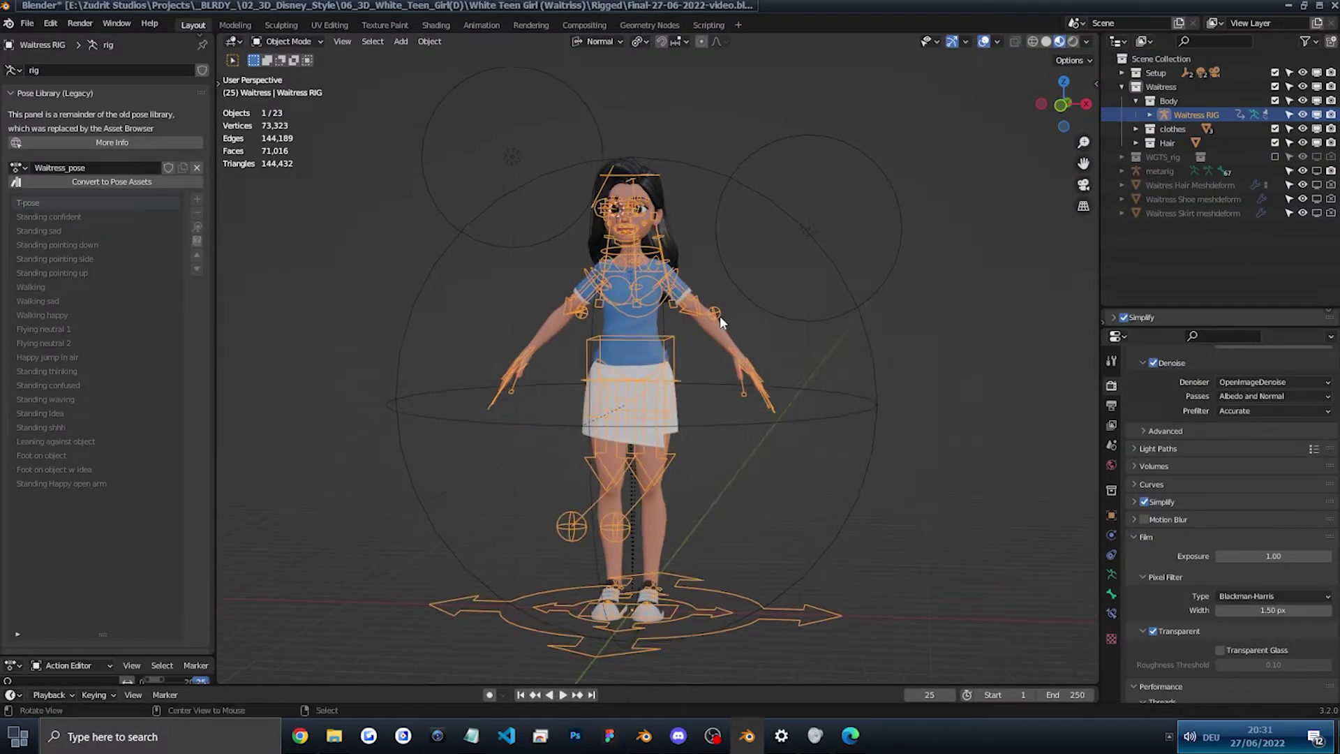
left_click(1275, 142)
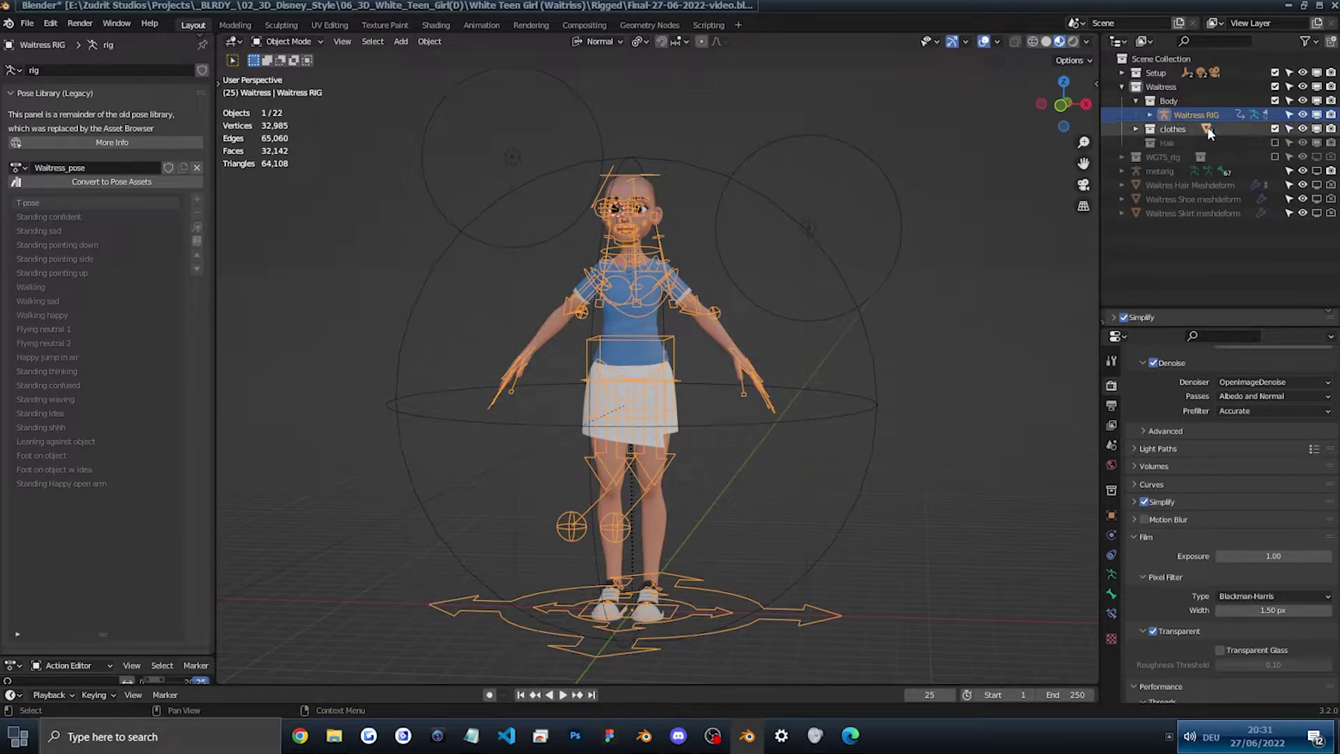
left_click(1275, 73)
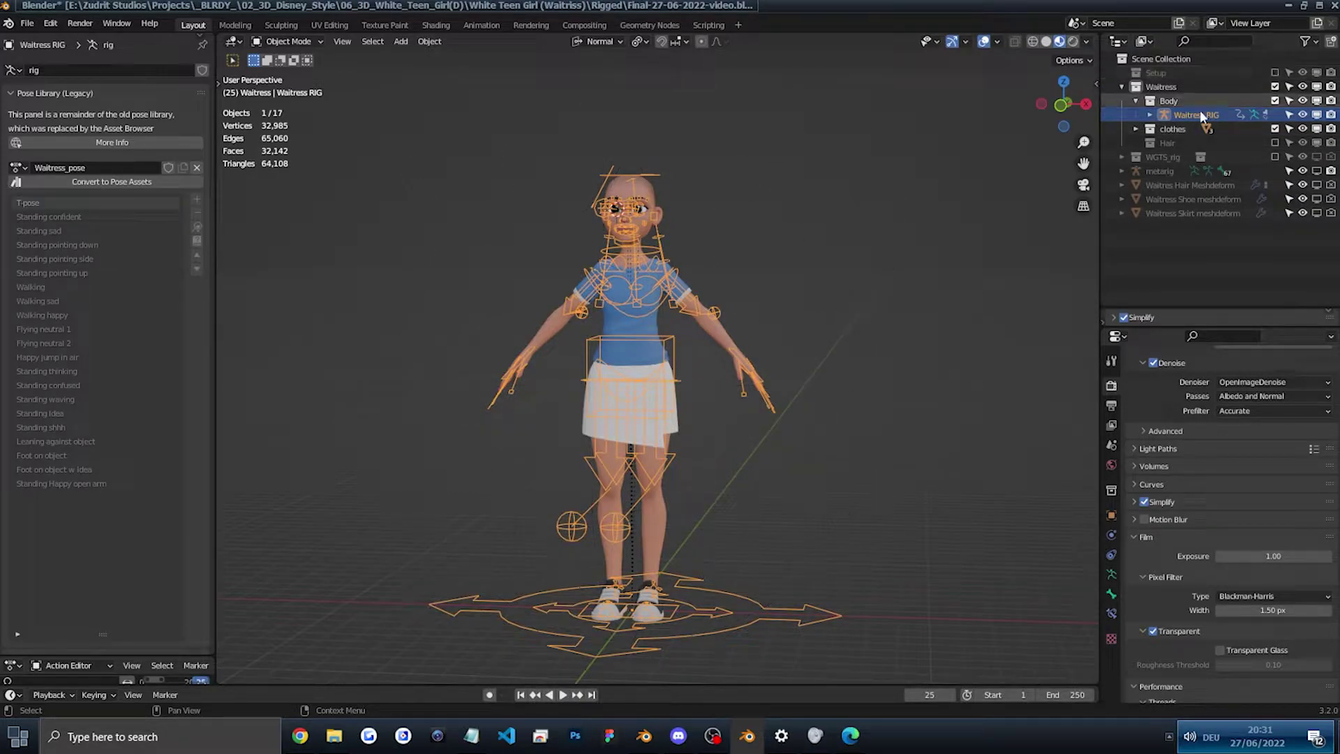
Step: Show the rig's transform and layer properties, and switch the Waitress RIG to Pose Mode
key("n")
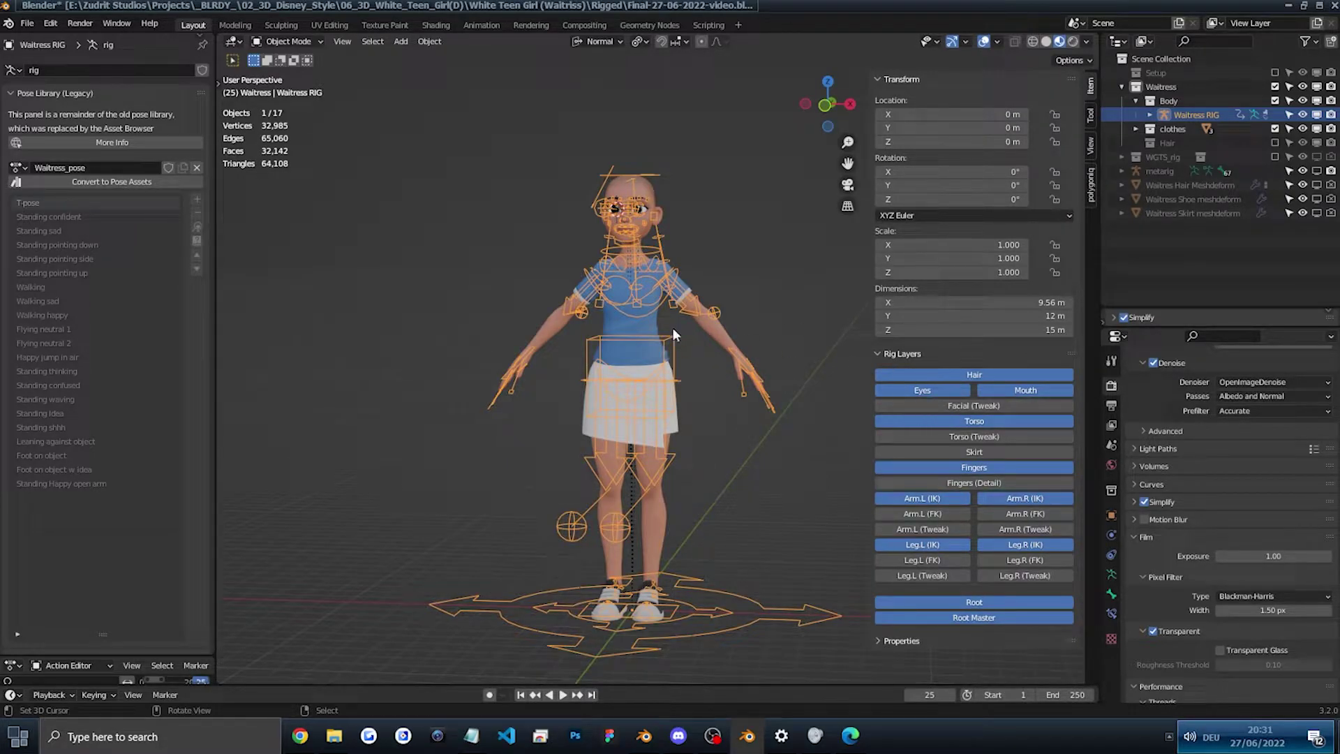
key("Tab")
key("Tab")
left_click(288, 41)
left_click(286, 86)
Step: Try moving the torso control around to test the body deformation
key("g")
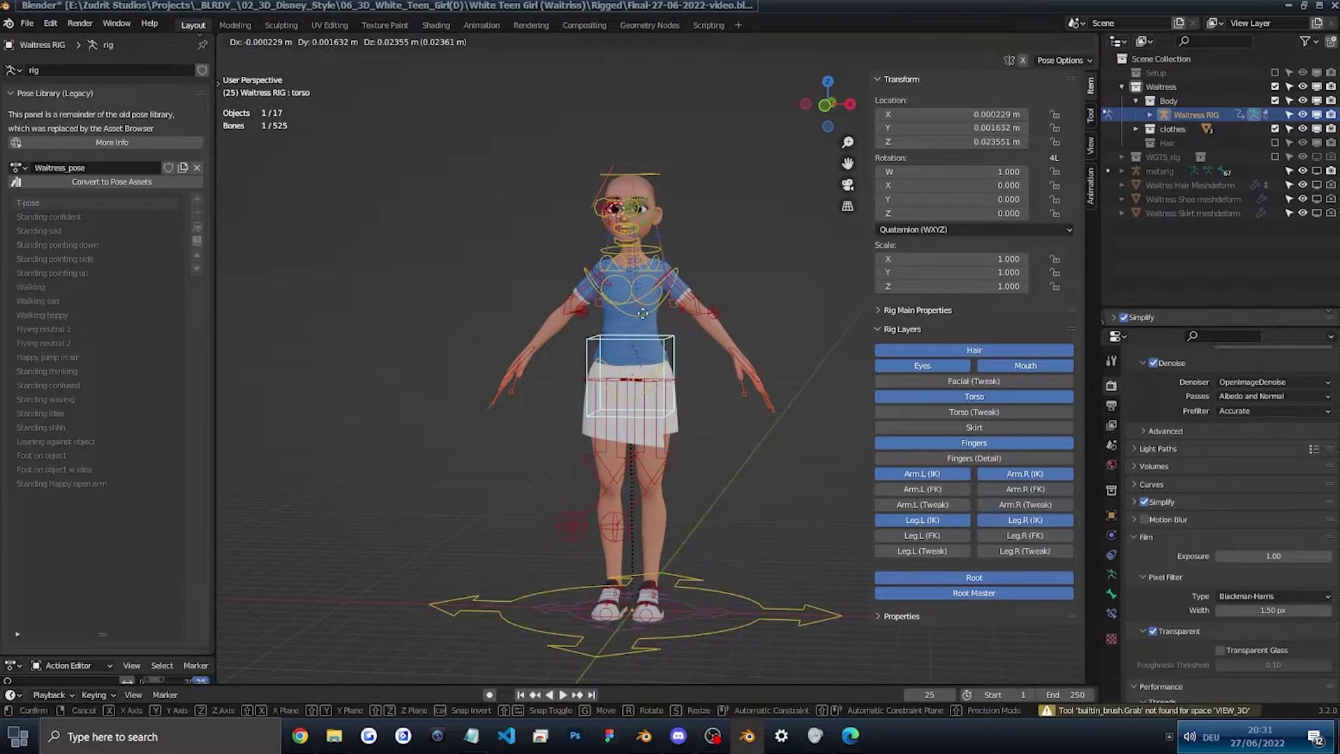
scroll(634, 388, "up", 4)
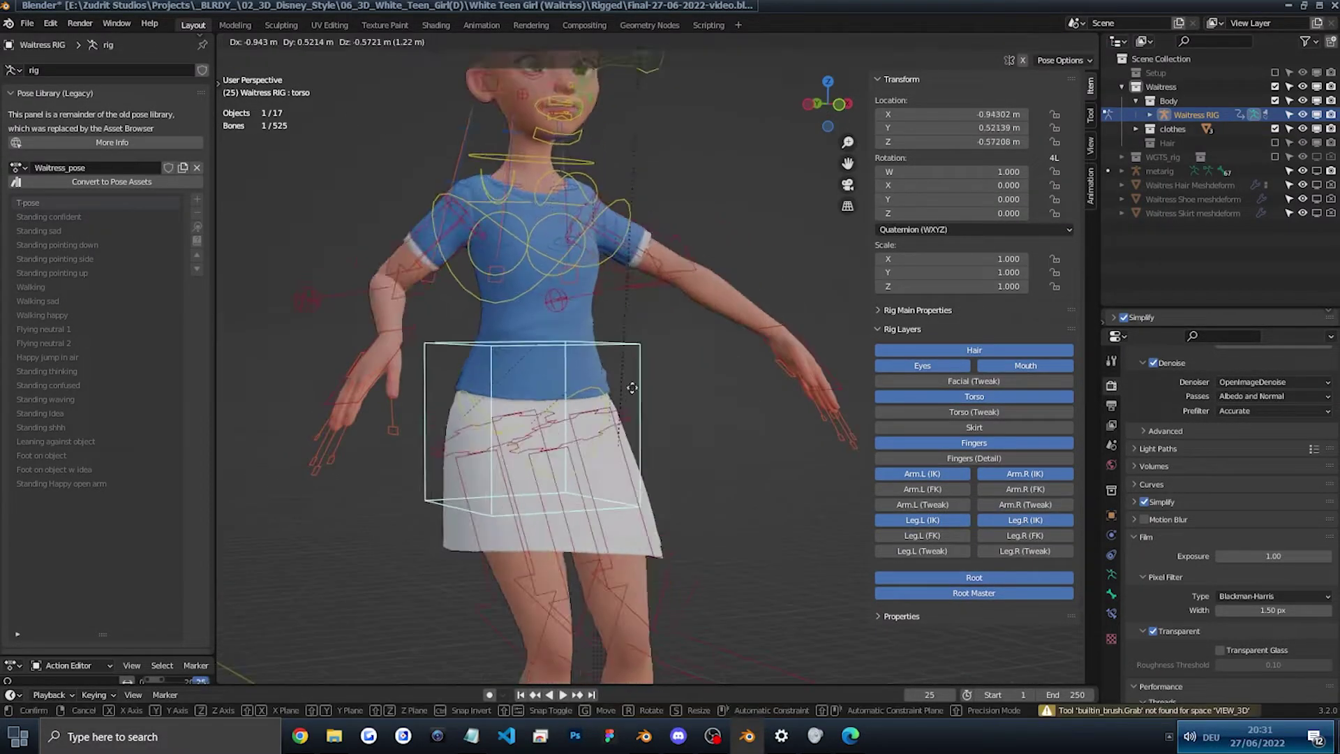
right_click(635, 388)
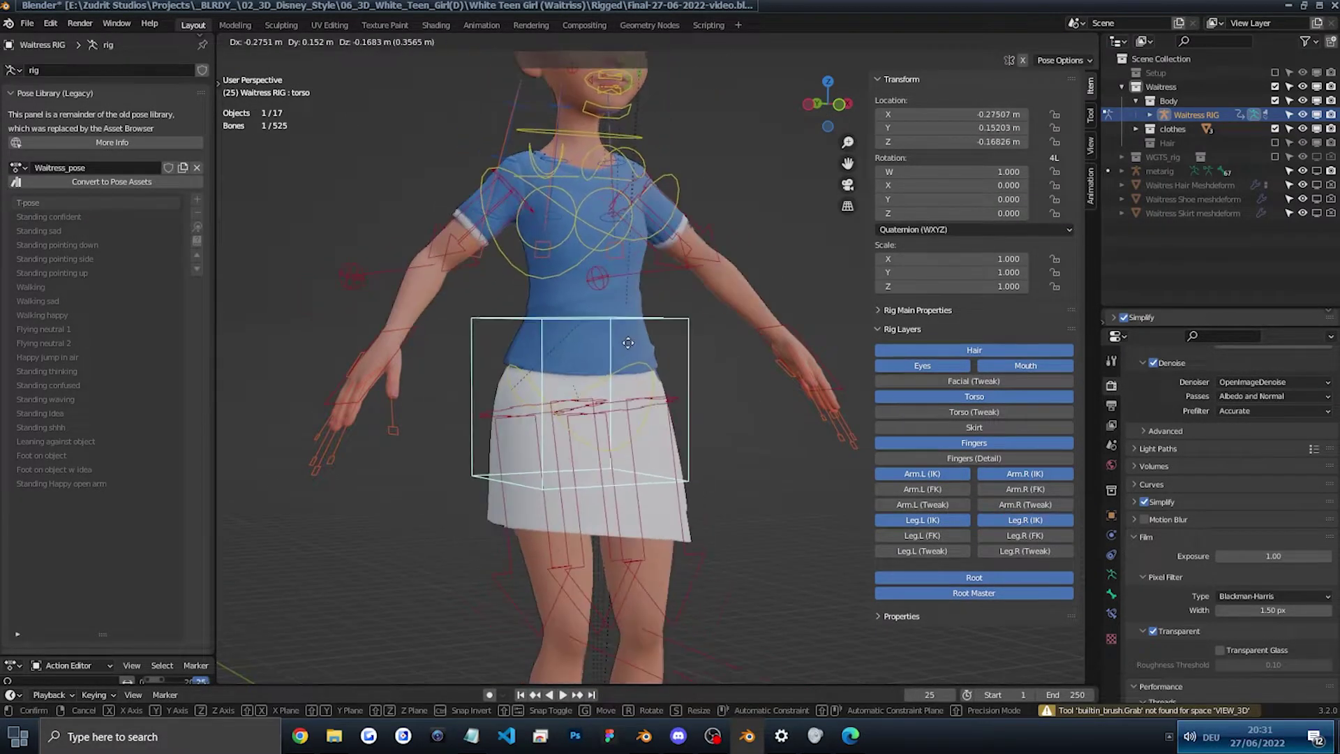
Step: Show the Skirt rig layer and select the skirt's left side control
left_click(985, 425)
left_click(705, 419)
scroll(628, 433, "up", 5)
middle_click_drag(628, 433, 605, 460)
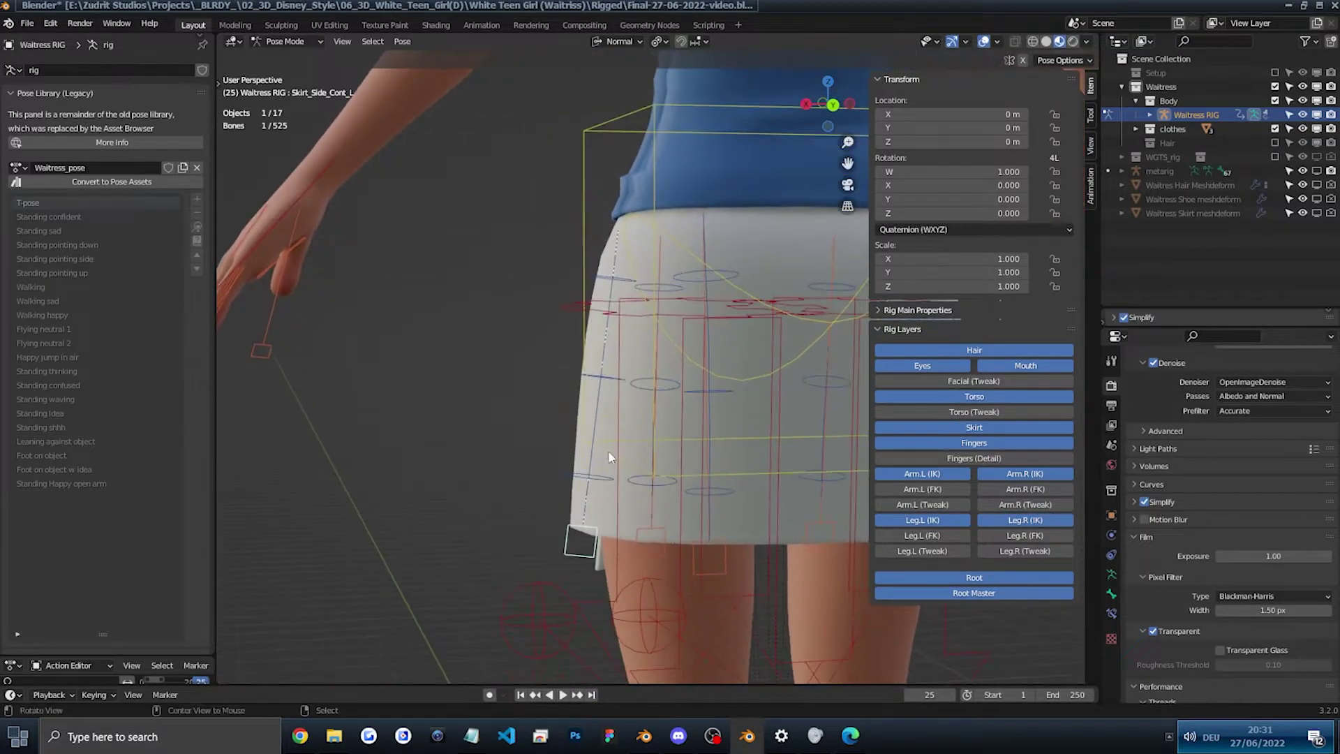
Step: Try rotating the lower and middle bones on the left side of the skirt
left_click(605, 462)
key("r")
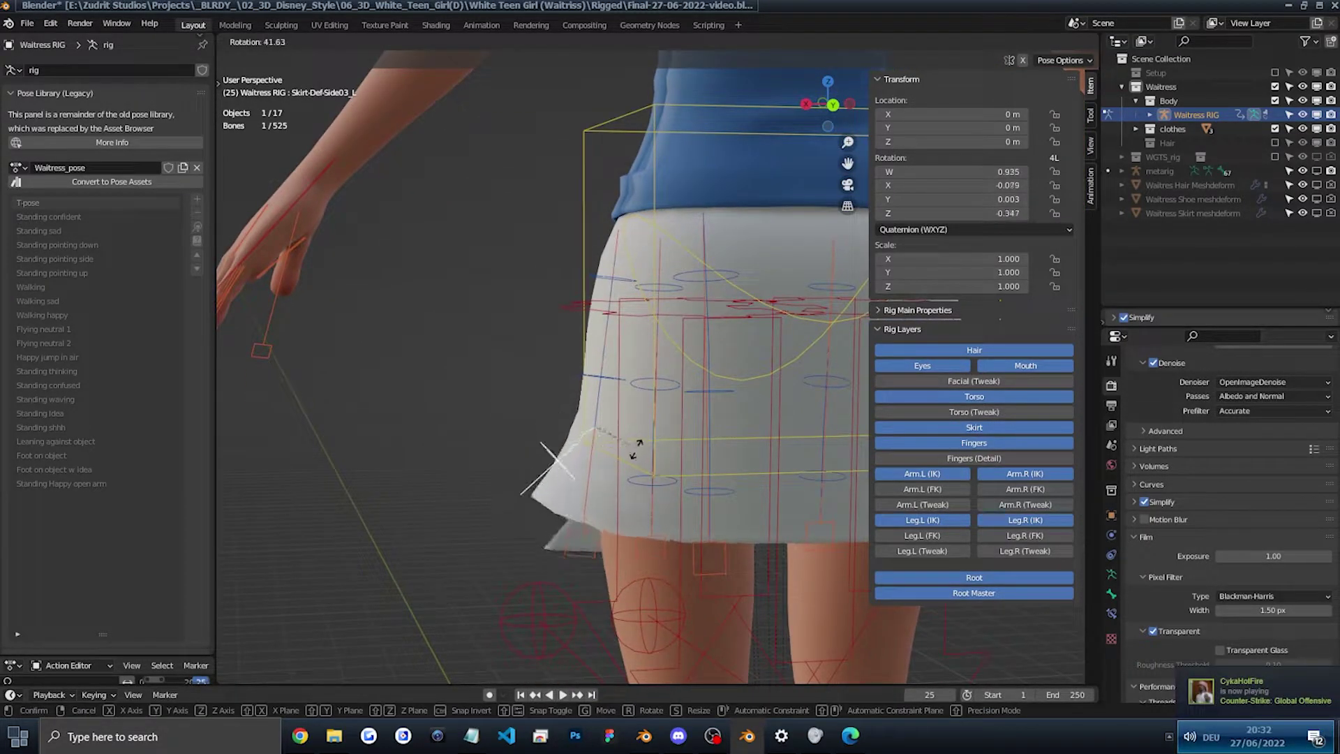
right_click(623, 439)
left_click(605, 382)
key("r")
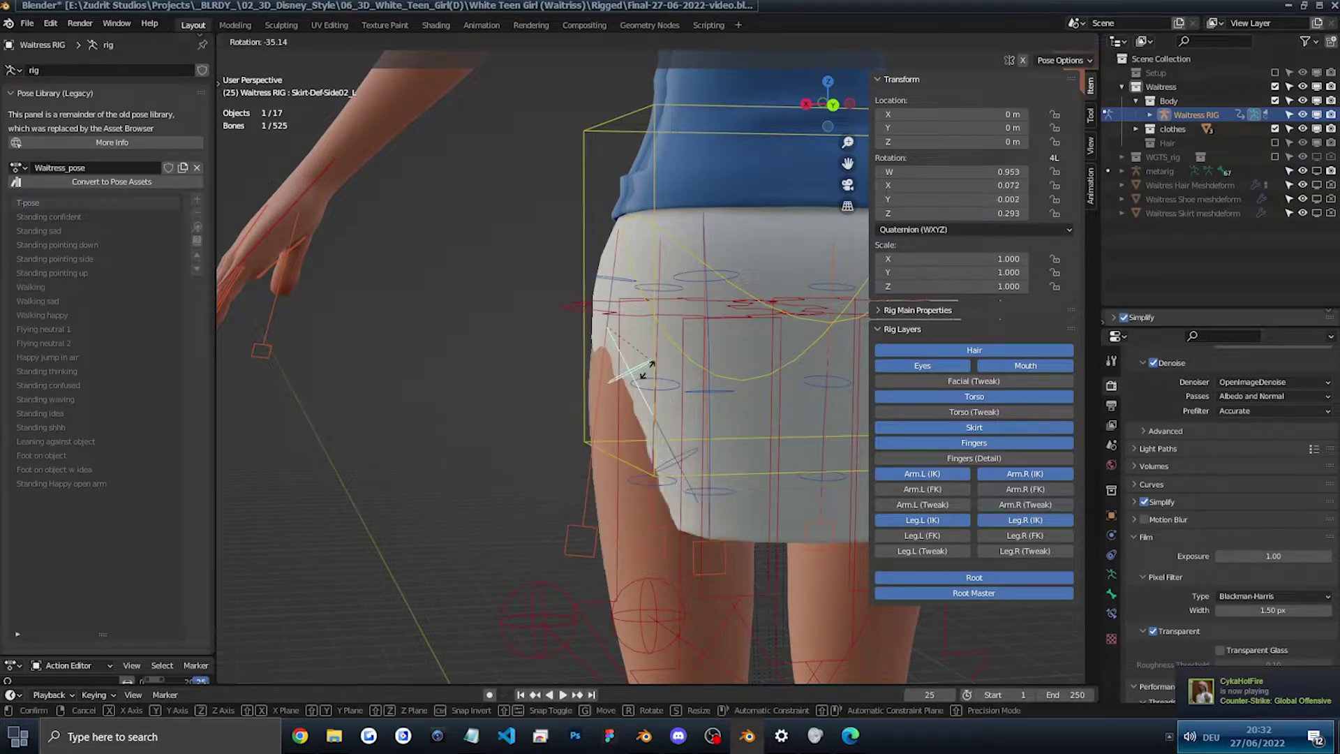
right_click(609, 354)
Step: Include the Hair collection again and select the Hair Top Side control bone
middle_click_drag(609, 355, 733, 450)
left_click(1275, 142)
left_click(761, 288)
middle_click_drag(761, 288, 530, 314)
middle_click_drag(723, 178, 556, 274)
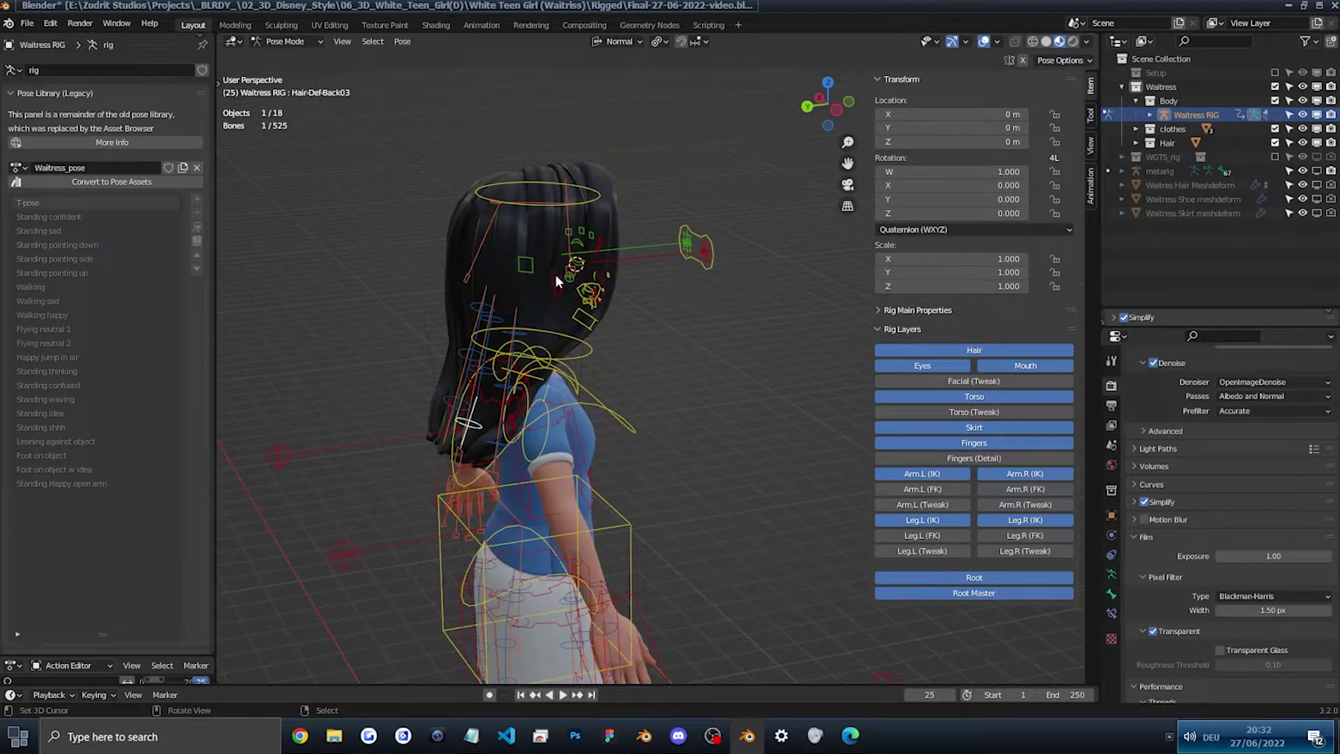
left_click(589, 262)
scroll(525, 308, "up", 6)
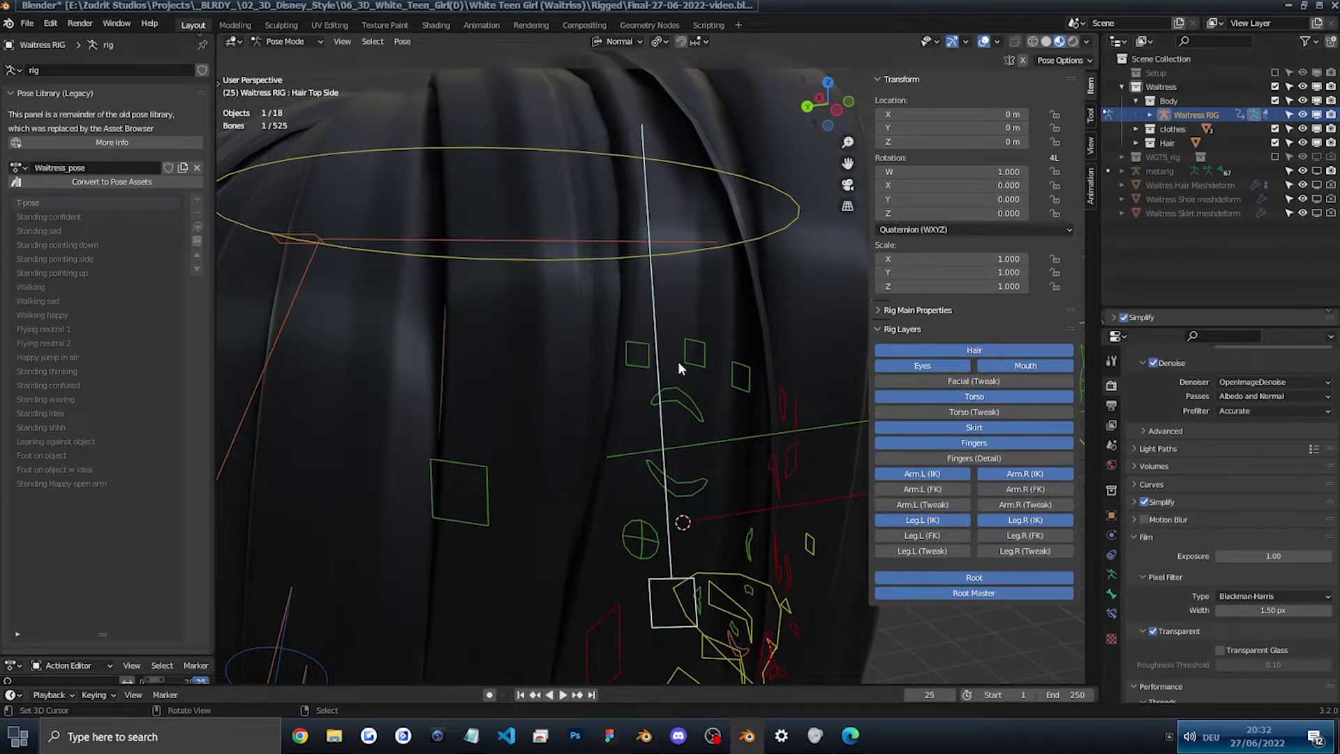
Step: Try rotating the Hair Top Side bone, first around its normal X axis and again freely
scroll(627, 383, "down", 3)
middle_click_drag(626, 384, 646, 337)
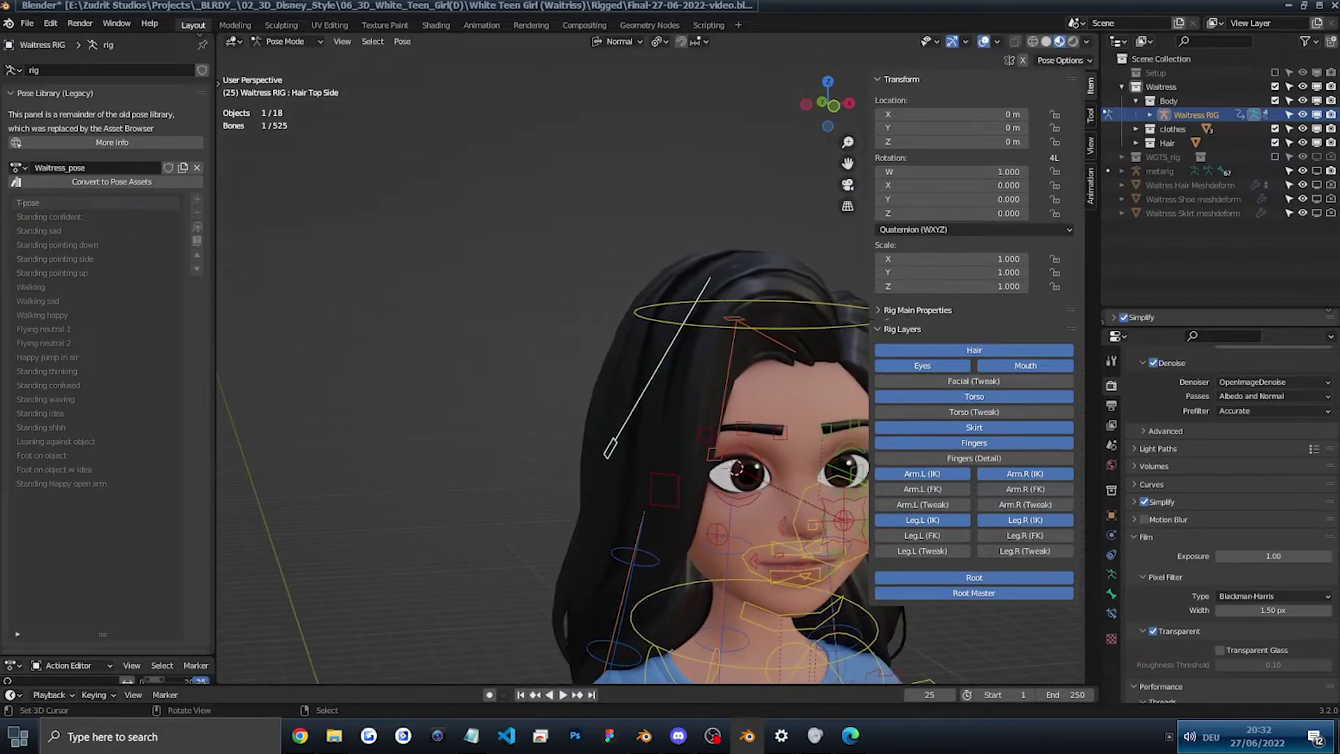
key("r")
key("x")
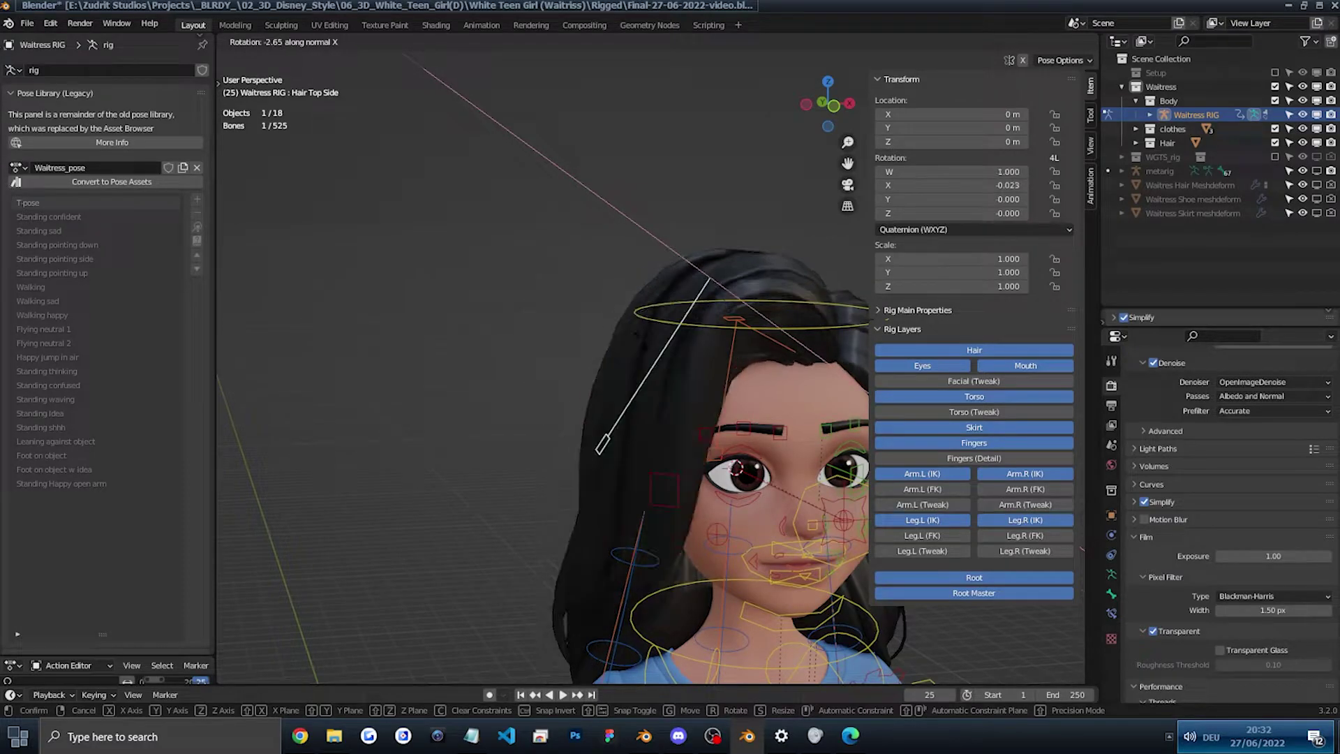
key("Escape")
scroll(743, 403, "down", 2)
middle_click_drag(743, 403, 625, 348, "shift")
key("r")
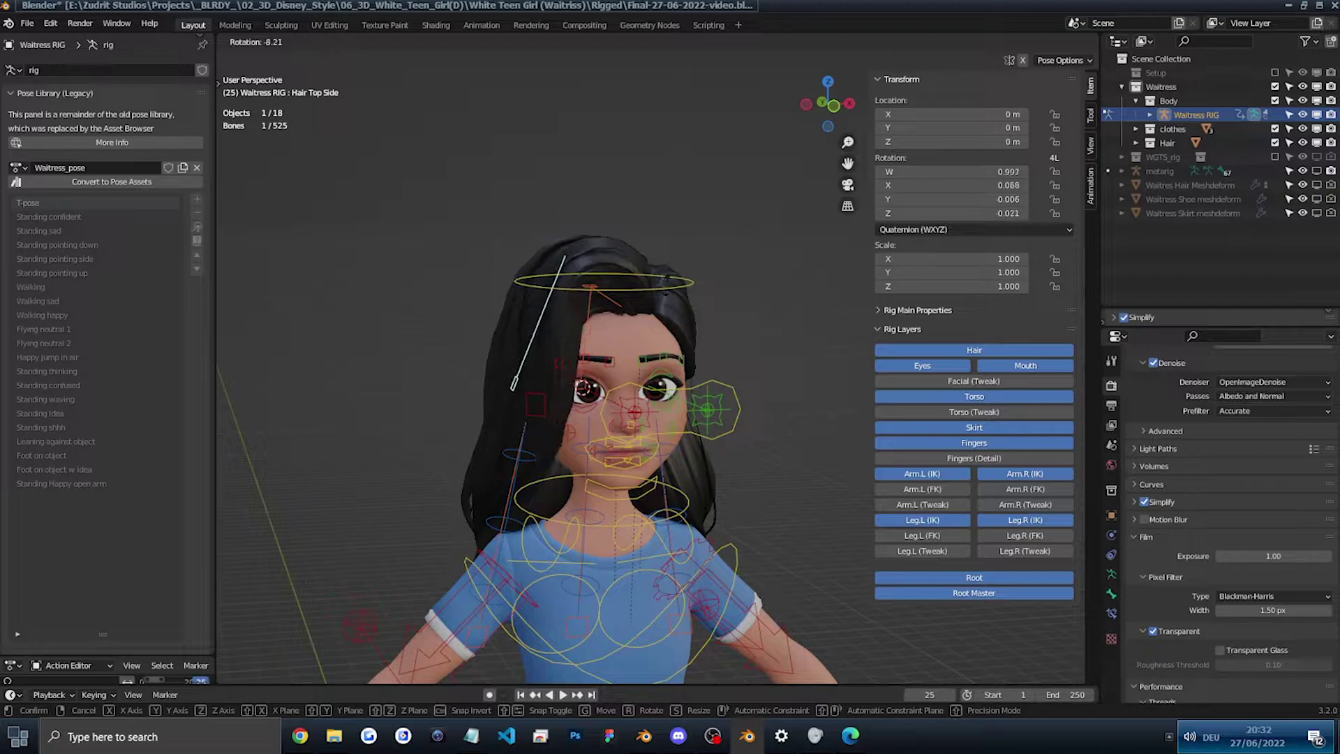
key("Escape")
Step: Try tilting the head control sideways with the hair shown
middle_click_drag(668, 311, 615, 296)
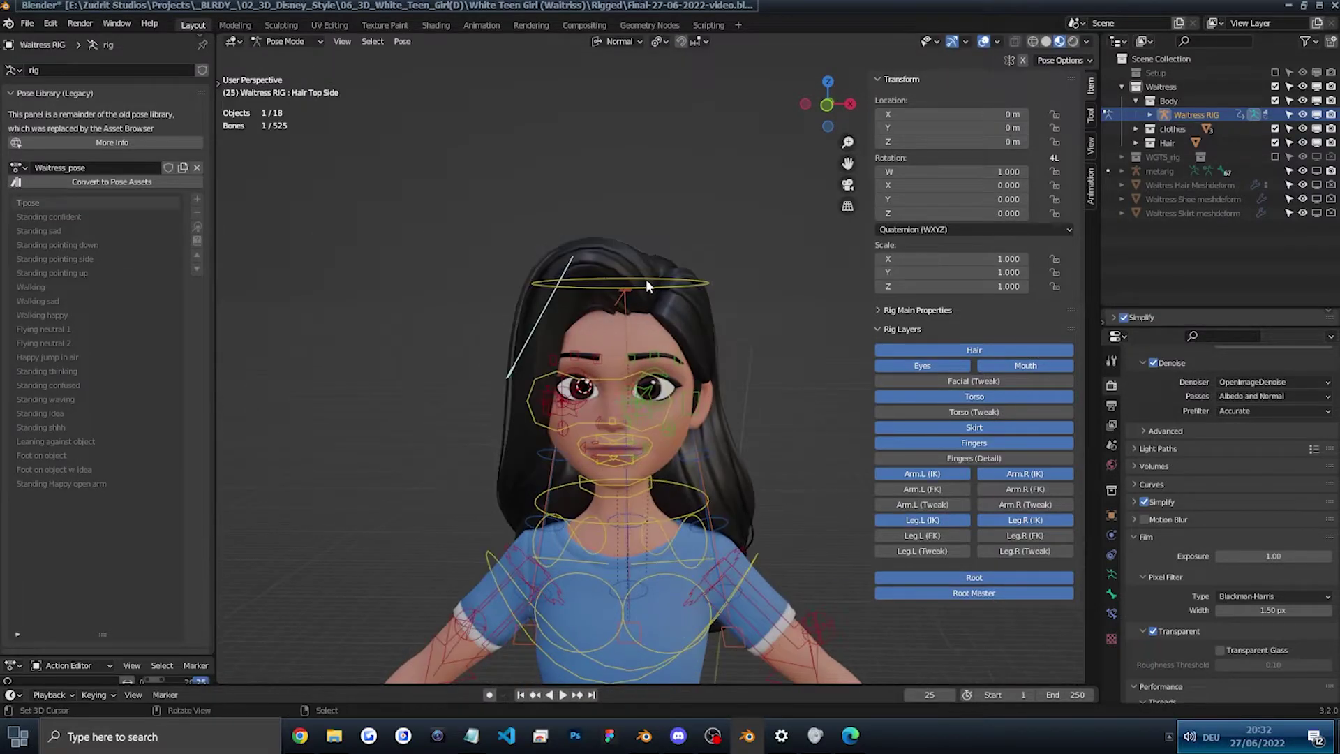
left_click(647, 281)
key("r")
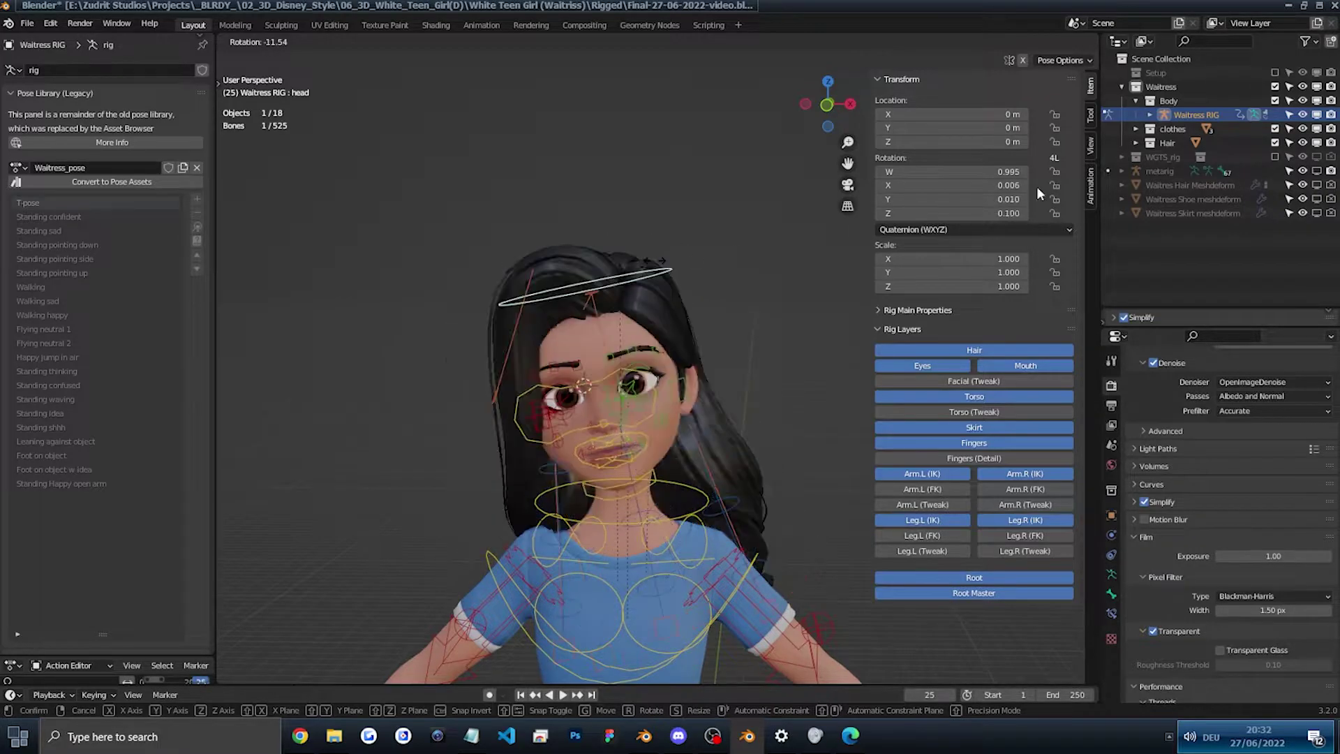
key("Escape")
Step: Exclude the Hair collection again and try tilting the head control on the bald head
left_click(1274, 142)
key("r")
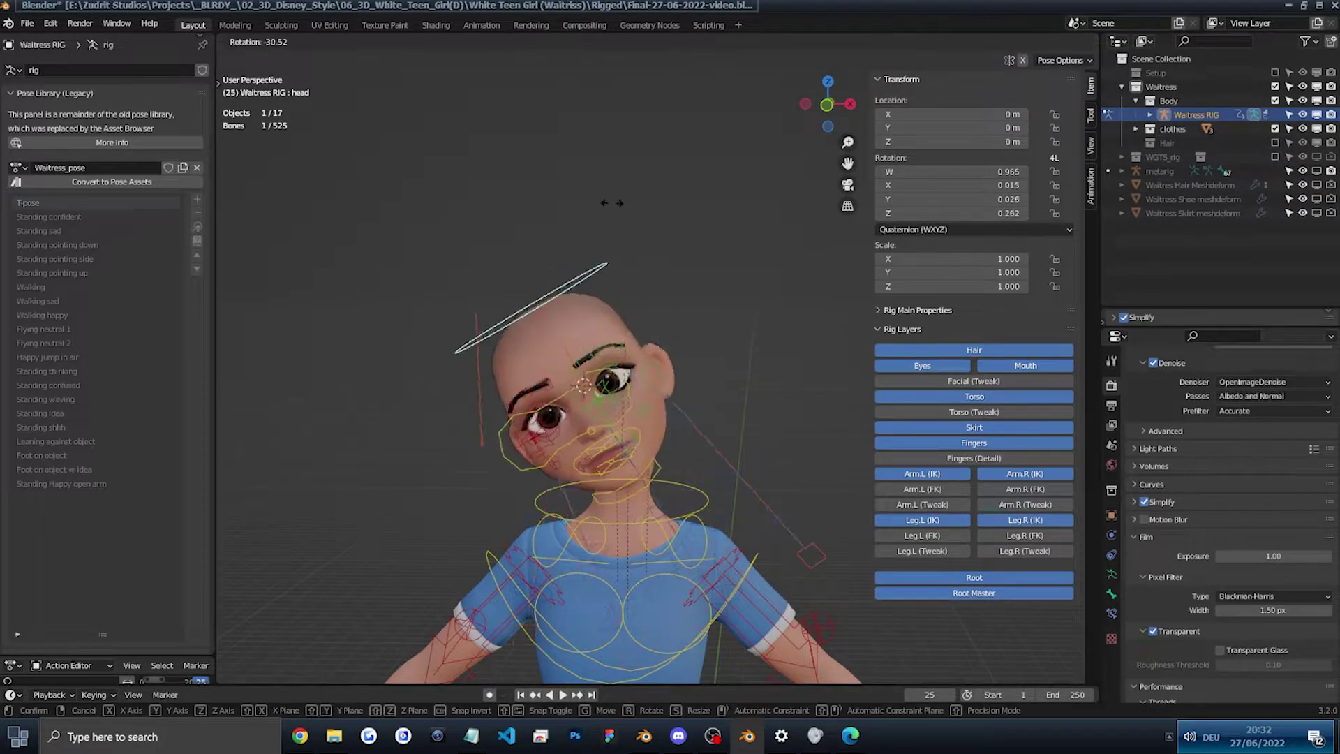
key("Escape")
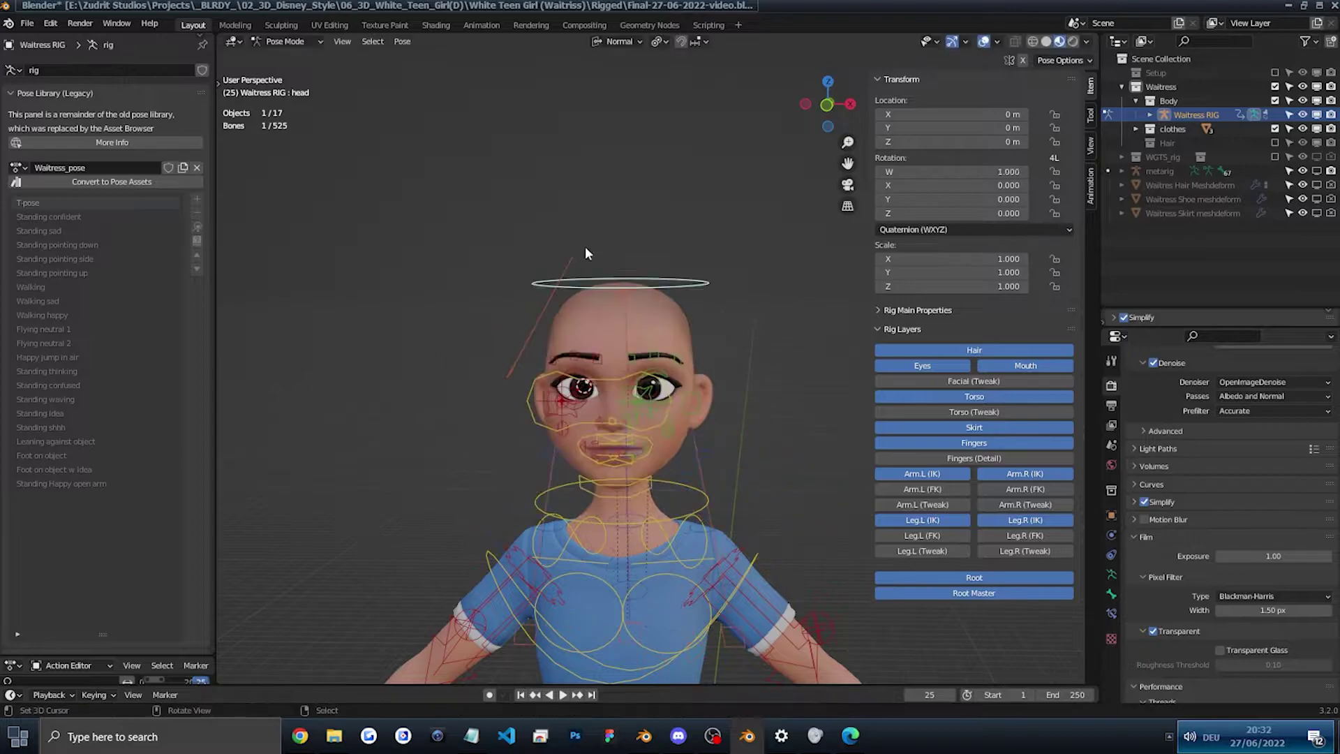
Step: Try rotating the left foot's heel IK control to roll the foot
middle_click_drag(723, 308, 602, 314)
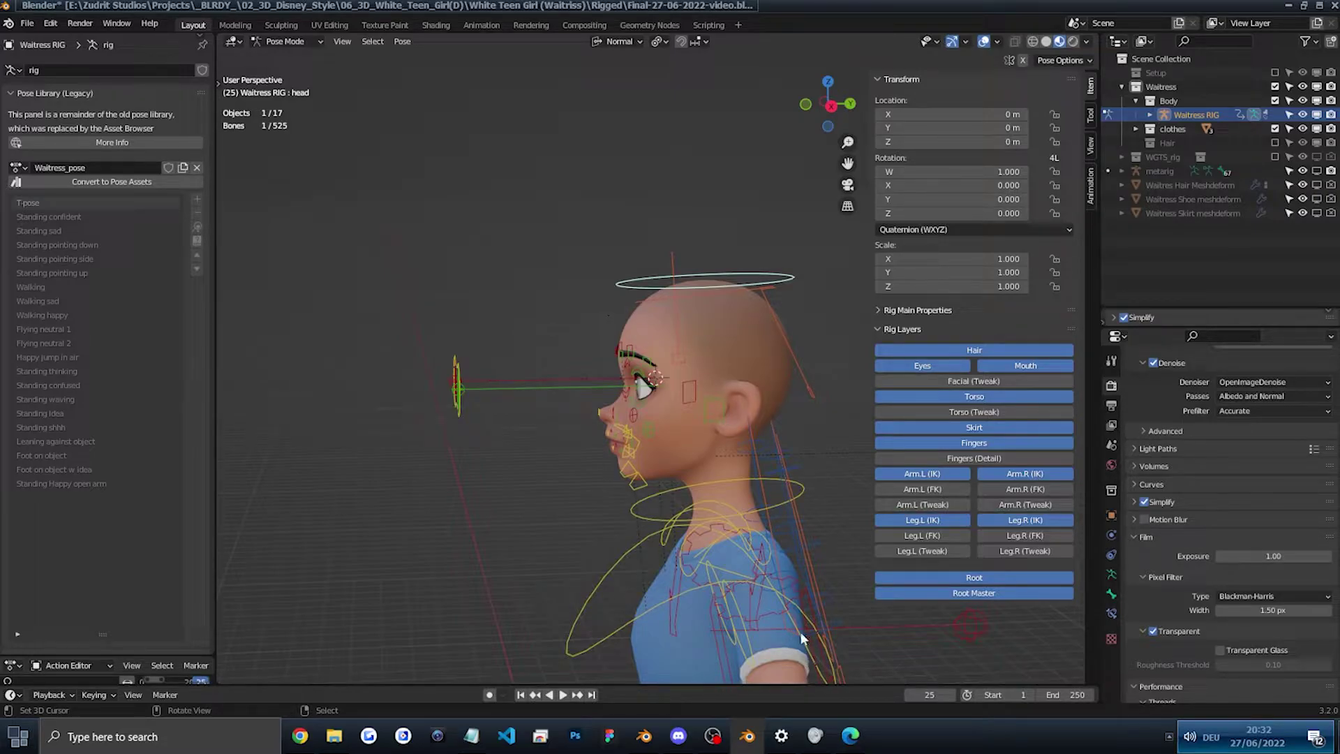
middle_click_drag(781, 586, 801, 398)
left_click(801, 398)
scroll(801, 397, "up", 3)
left_click(494, 373)
key("r")
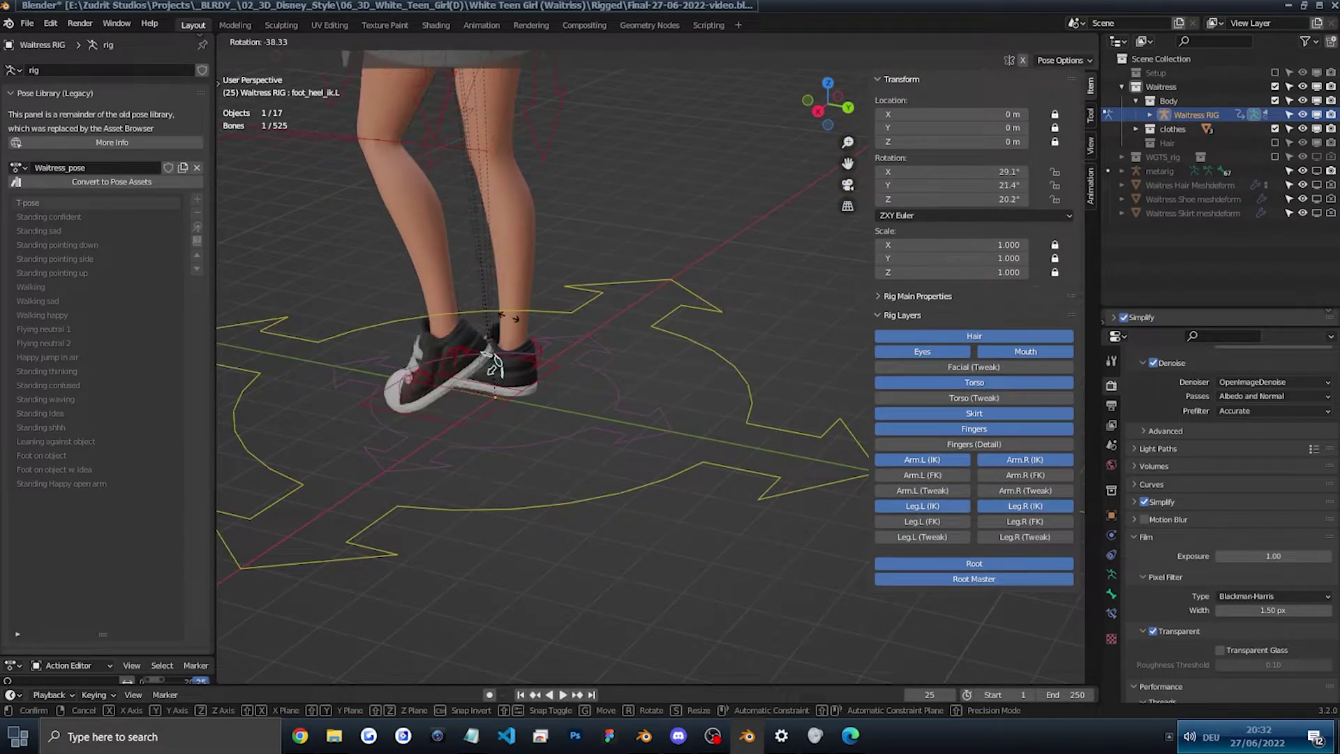
left_click(488, 328)
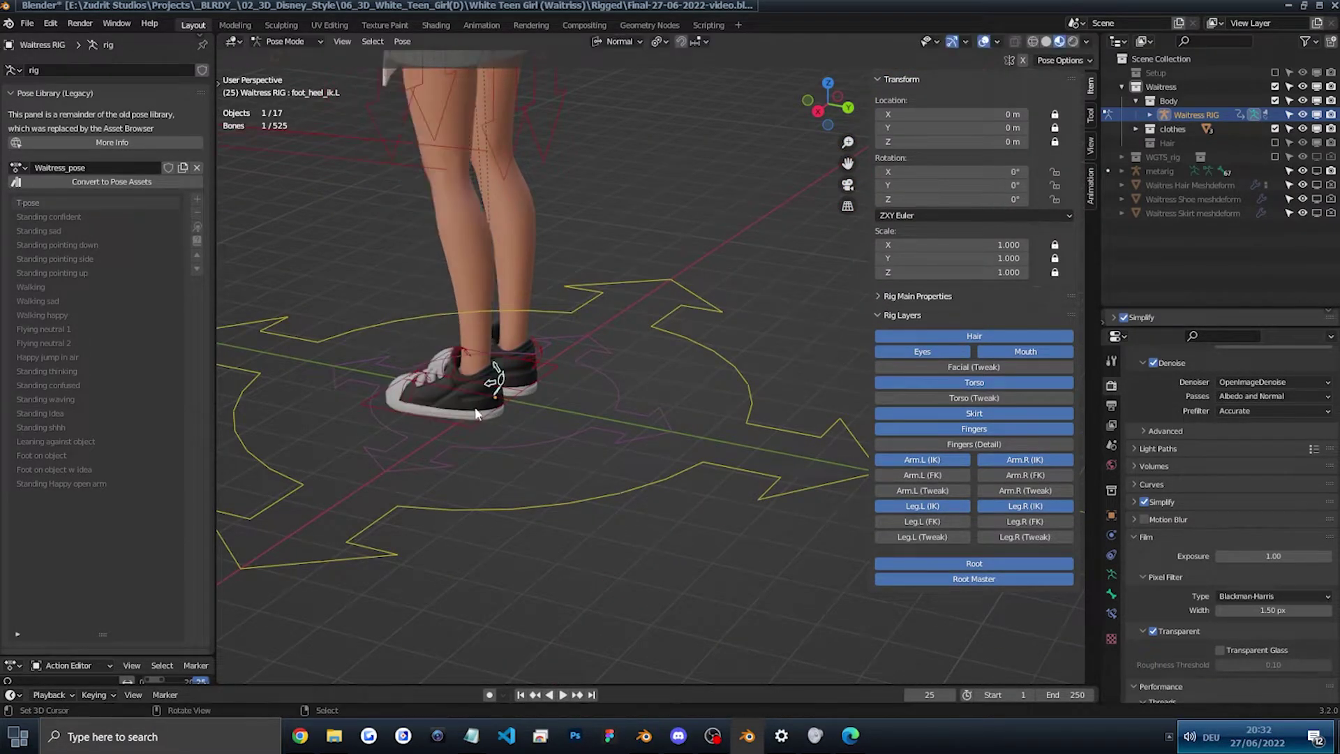
Step: Try moving the Eye_Target control sideways in front of the face to redirect the gaze
left_click(433, 403)
middle_click_drag(433, 404, 414, 404)
scroll(413, 403, "down", 2)
key("g")
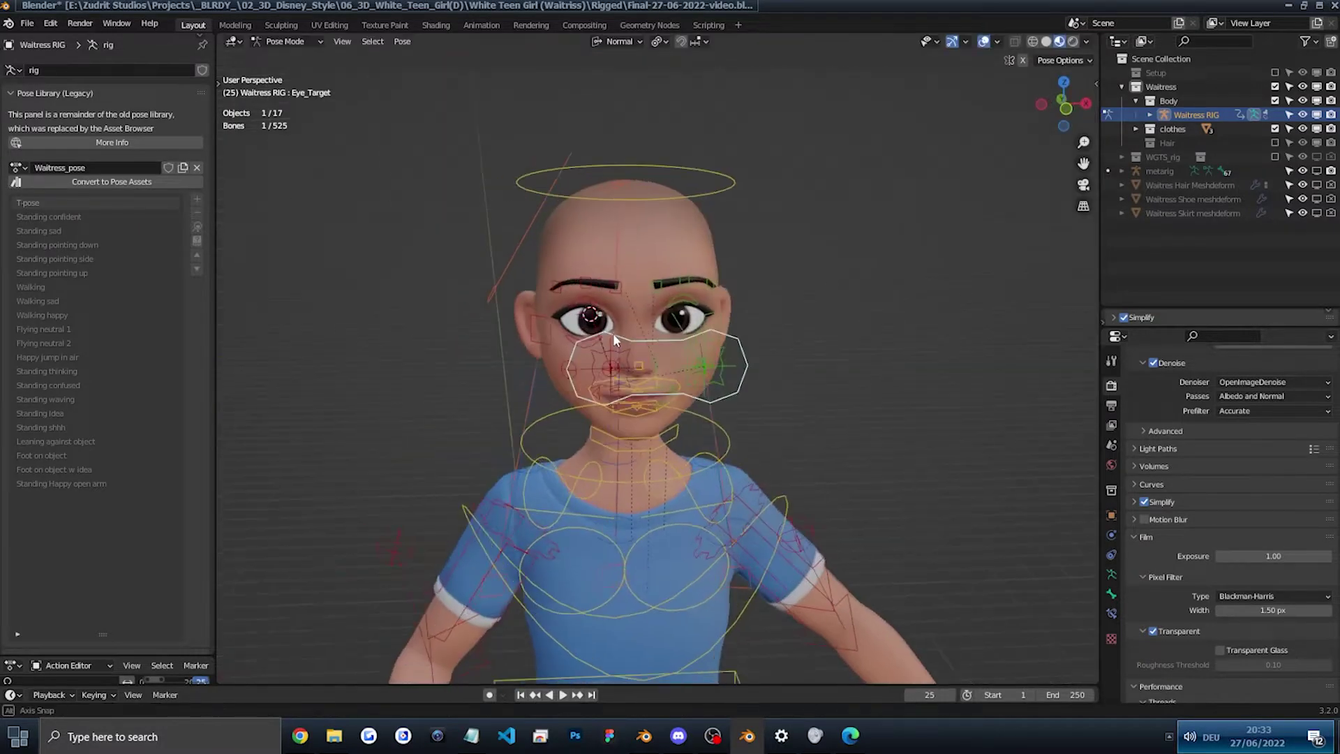
middle_click_drag(613, 332, 624, 317)
key("g")
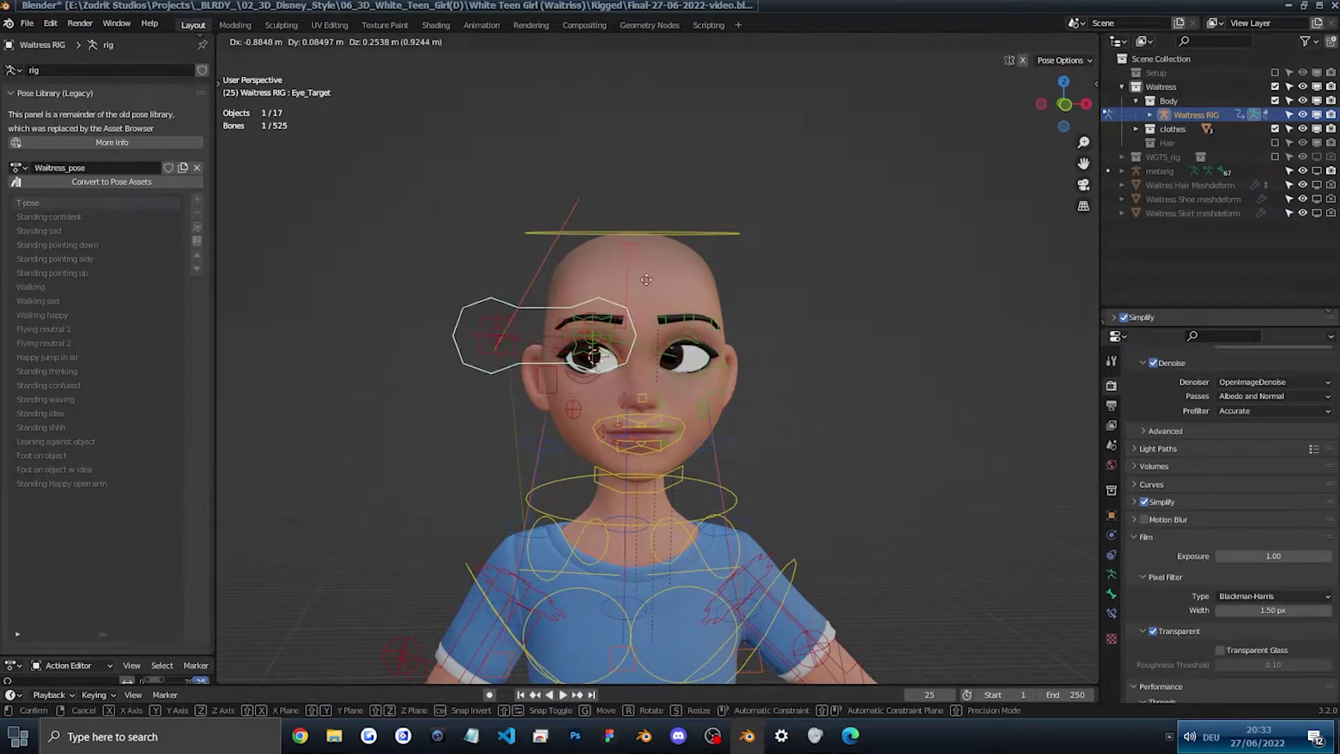
key("Escape")
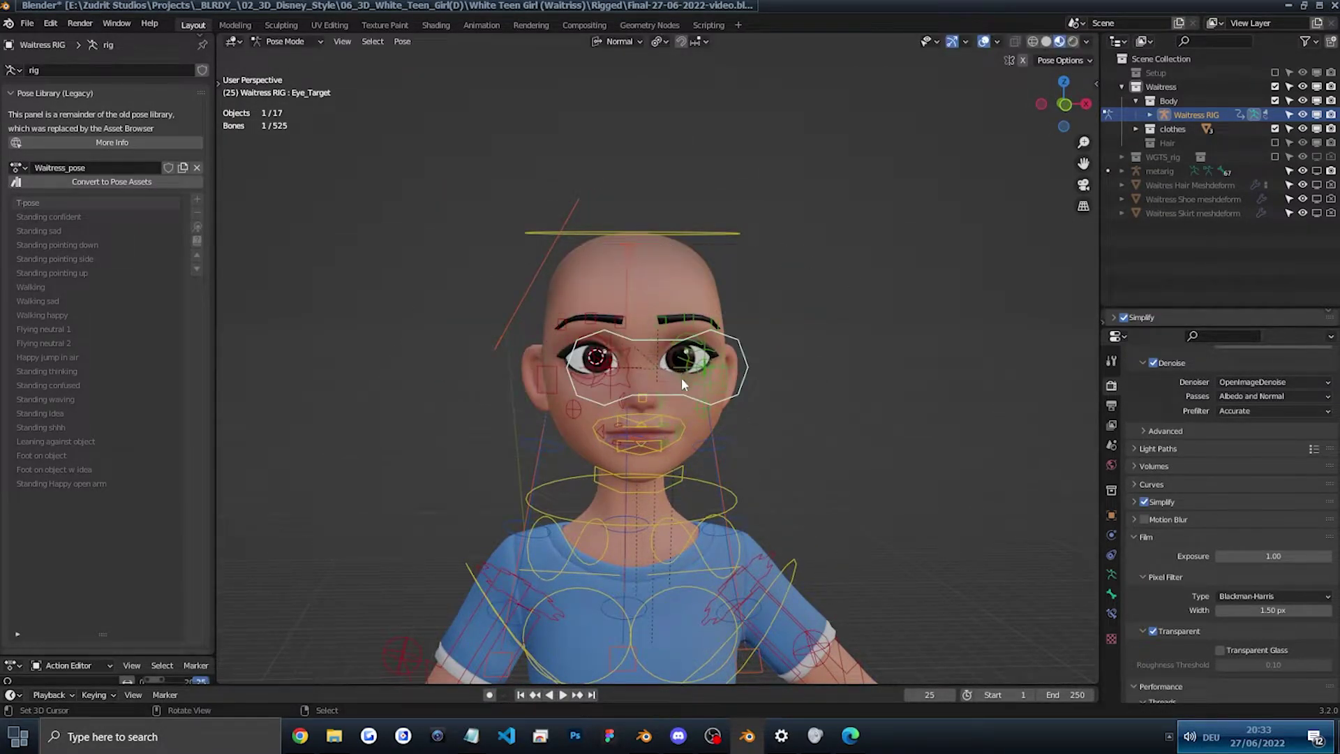
Step: Try moving the left lower eyelid control and both upper eyelid controls
scroll(684, 378, "up", 3)
left_click(724, 377)
key("g")
left_click(728, 358)
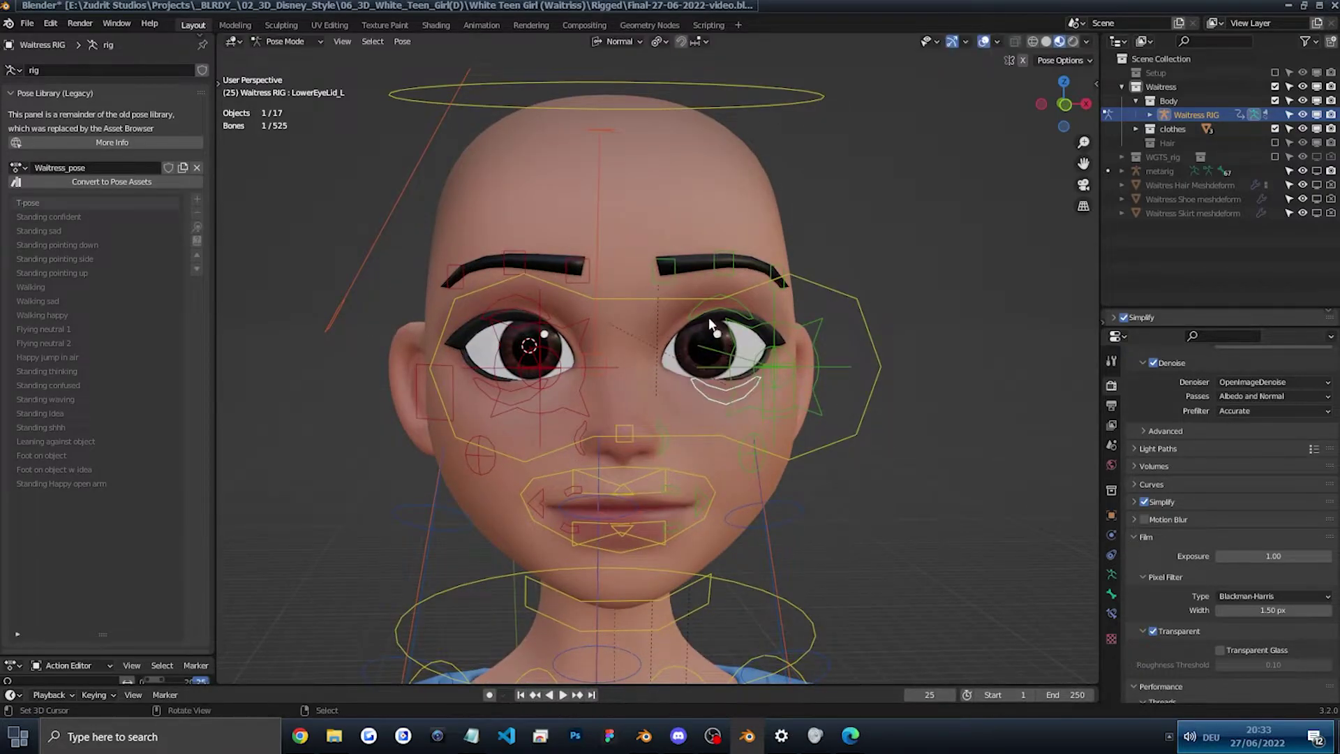
left_click(709, 312)
key("g")
key("Escape")
left_click(497, 303)
key("g")
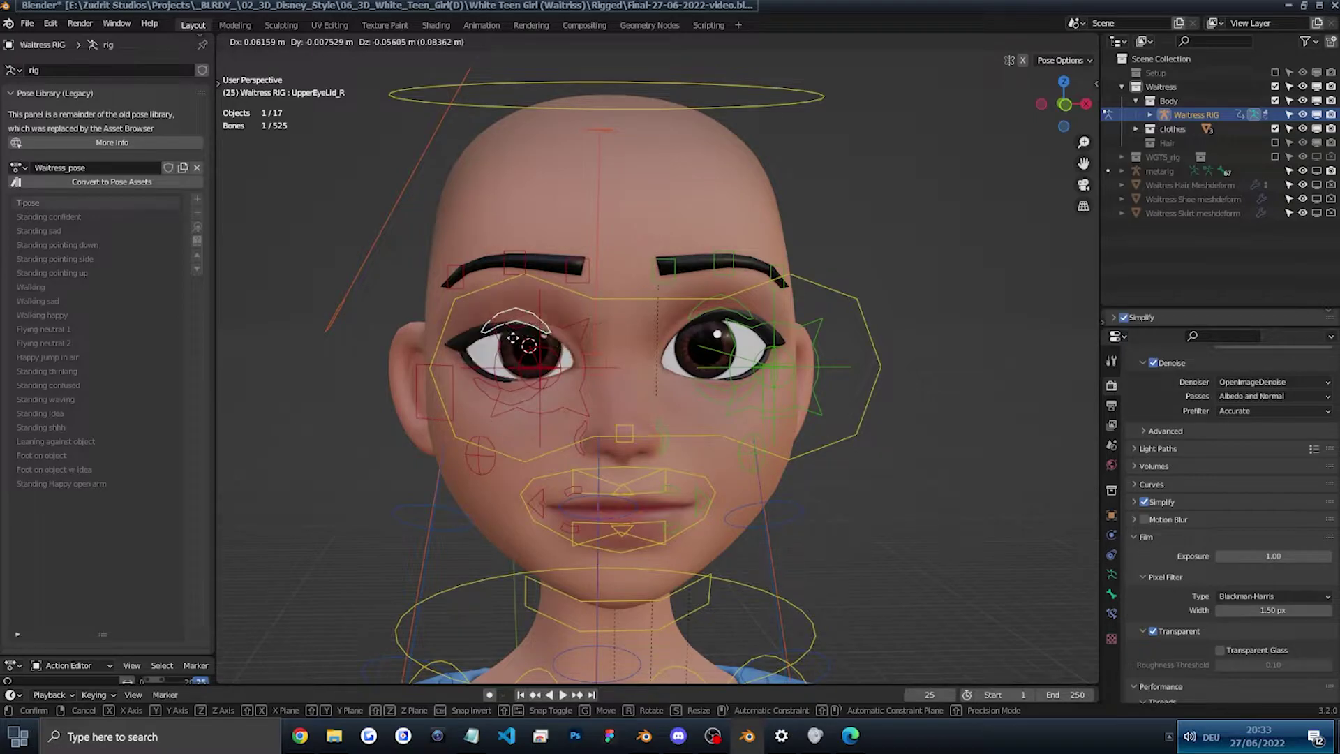
key("Escape")
Step: Try raising the inner controls of both eyebrows together
left_click(576, 270)
left_click(663, 266, "shift")
key("g")
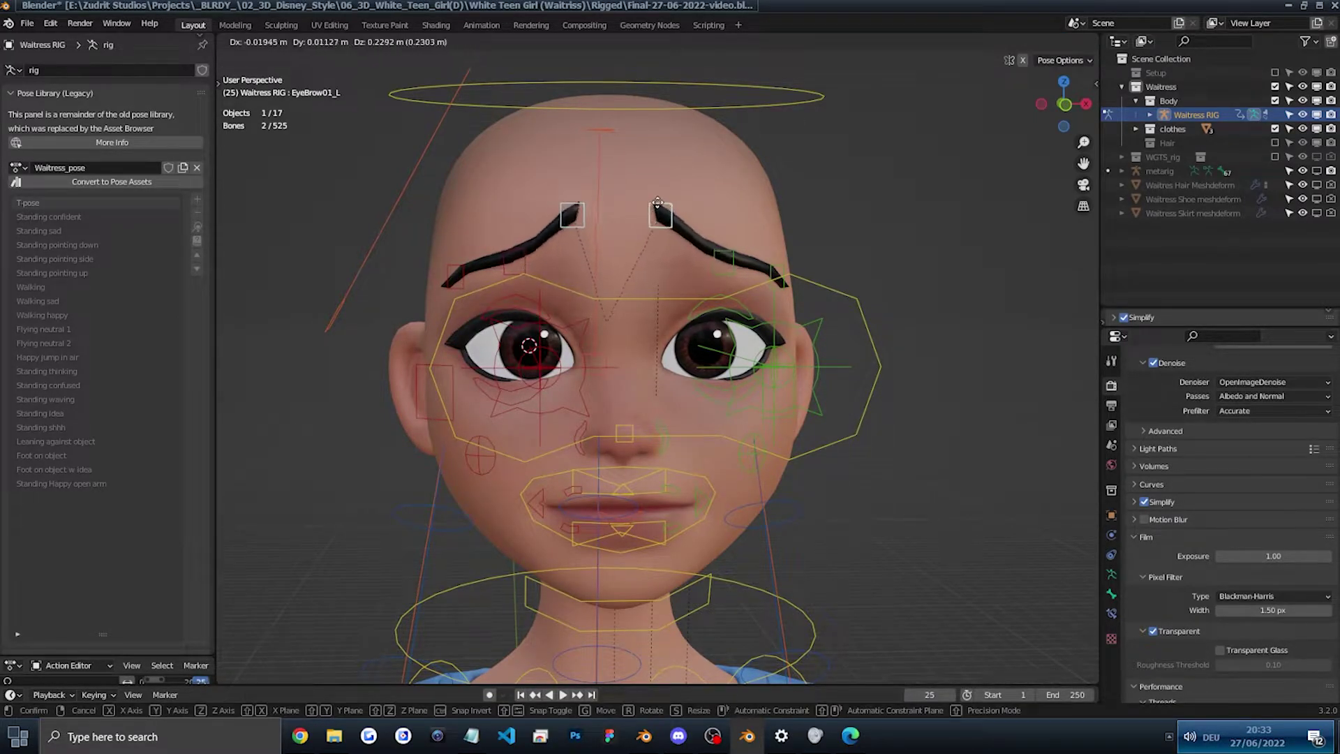
key("Escape")
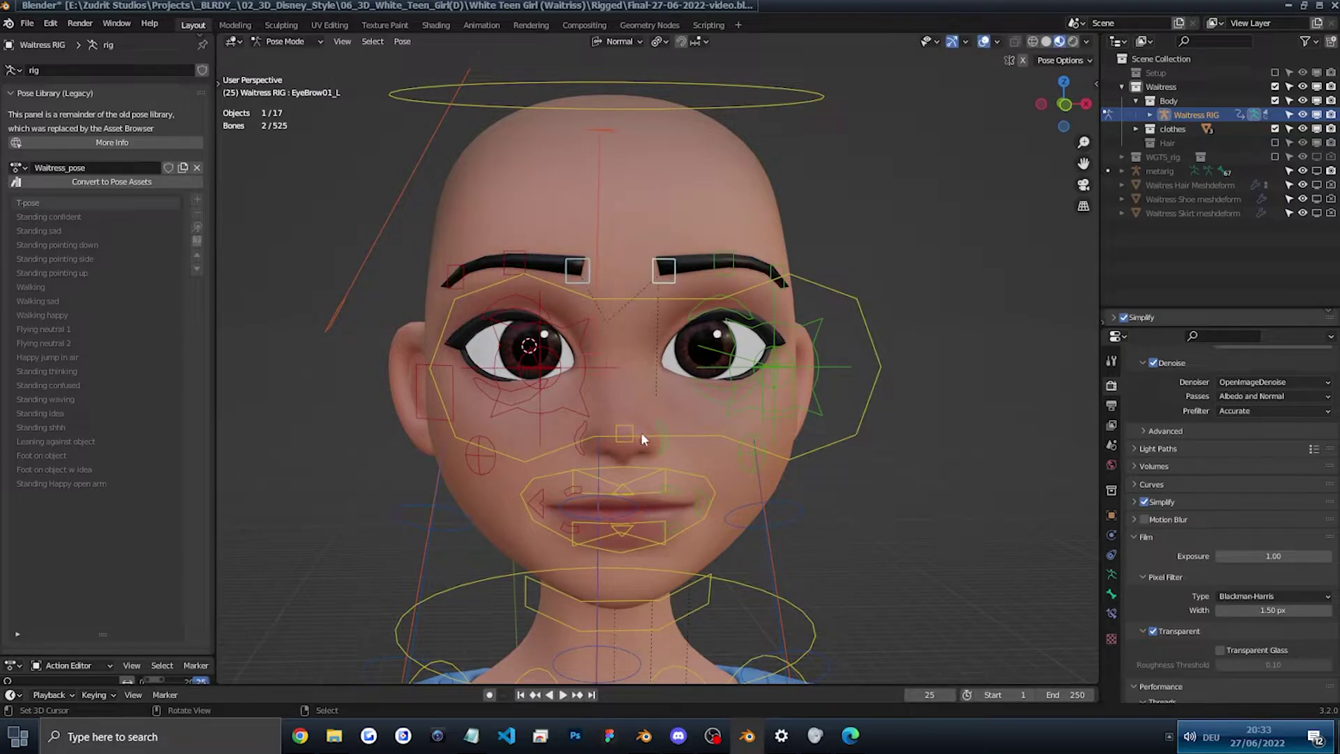
Step: Move the jaw control down about 0.34 m to open the mouth
right_click(639, 594)
key("g")
left_click(717, 566)
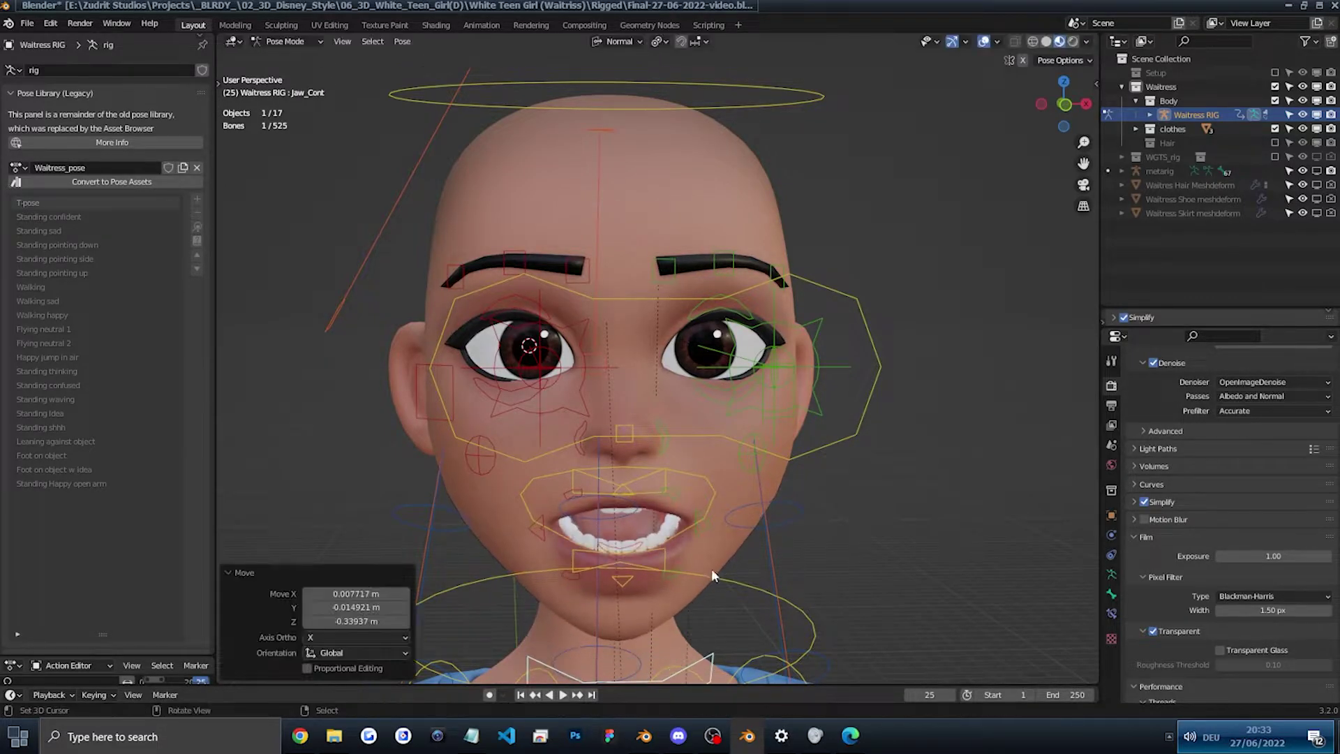
Step: Move the tongue control around inside the open mouth, ending with a sideways shift of about 0.11 m along X
left_click_drag(719, 566, 565, 396, "alt")
left_click_drag(941, 395, 860, 392, "alt")
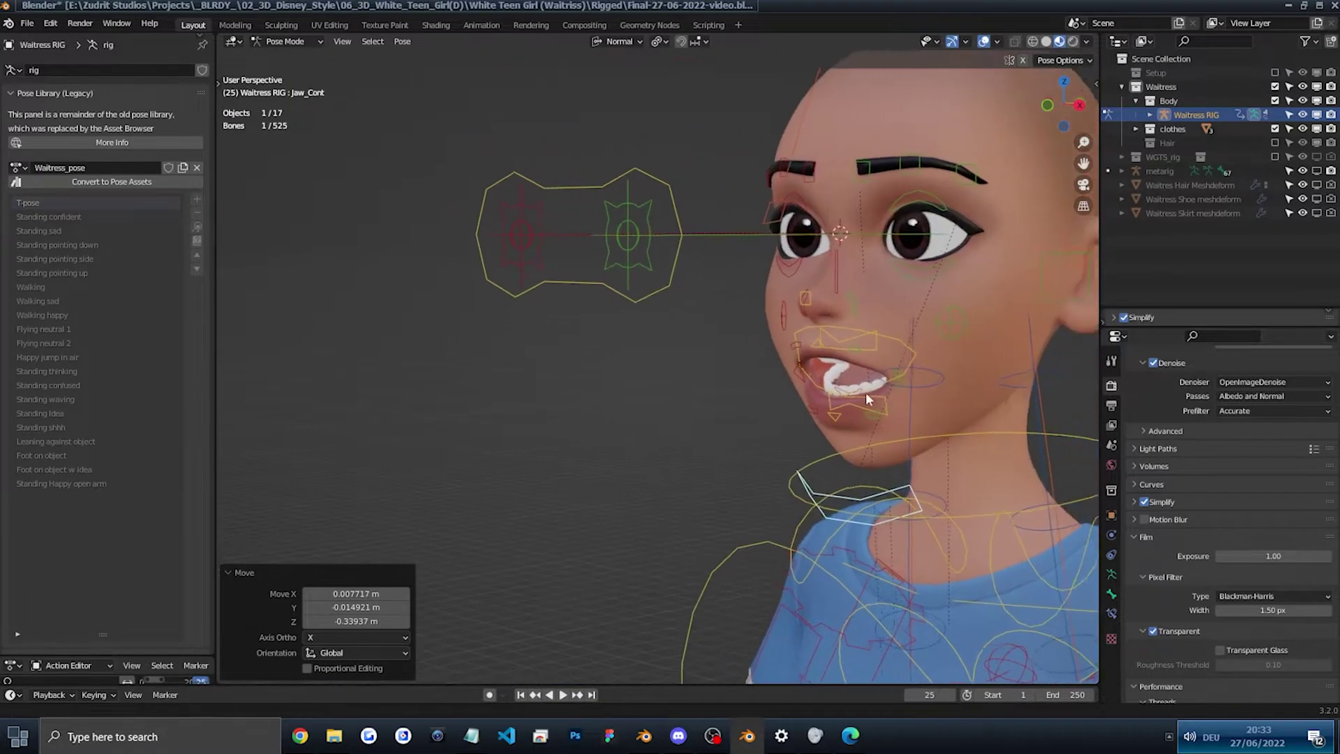
right_click(844, 393)
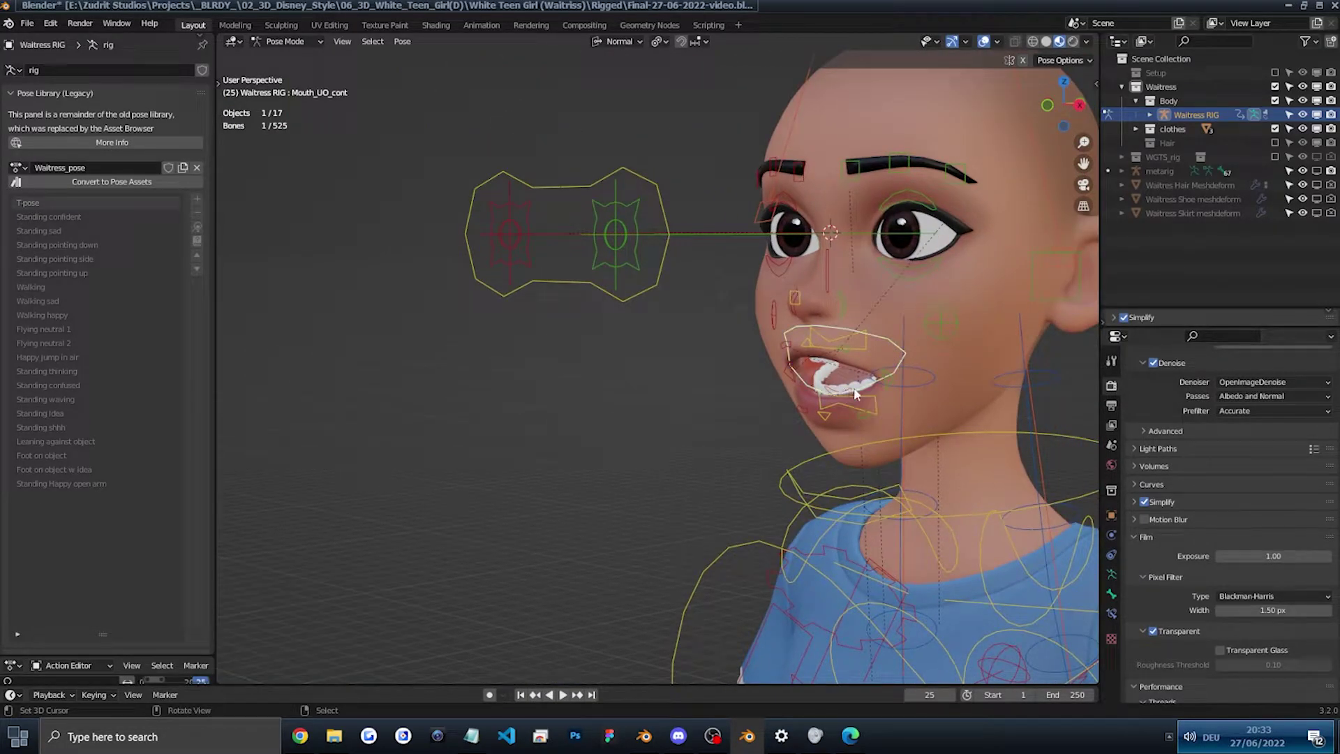
right_click(846, 388)
key("KP_Decimal")
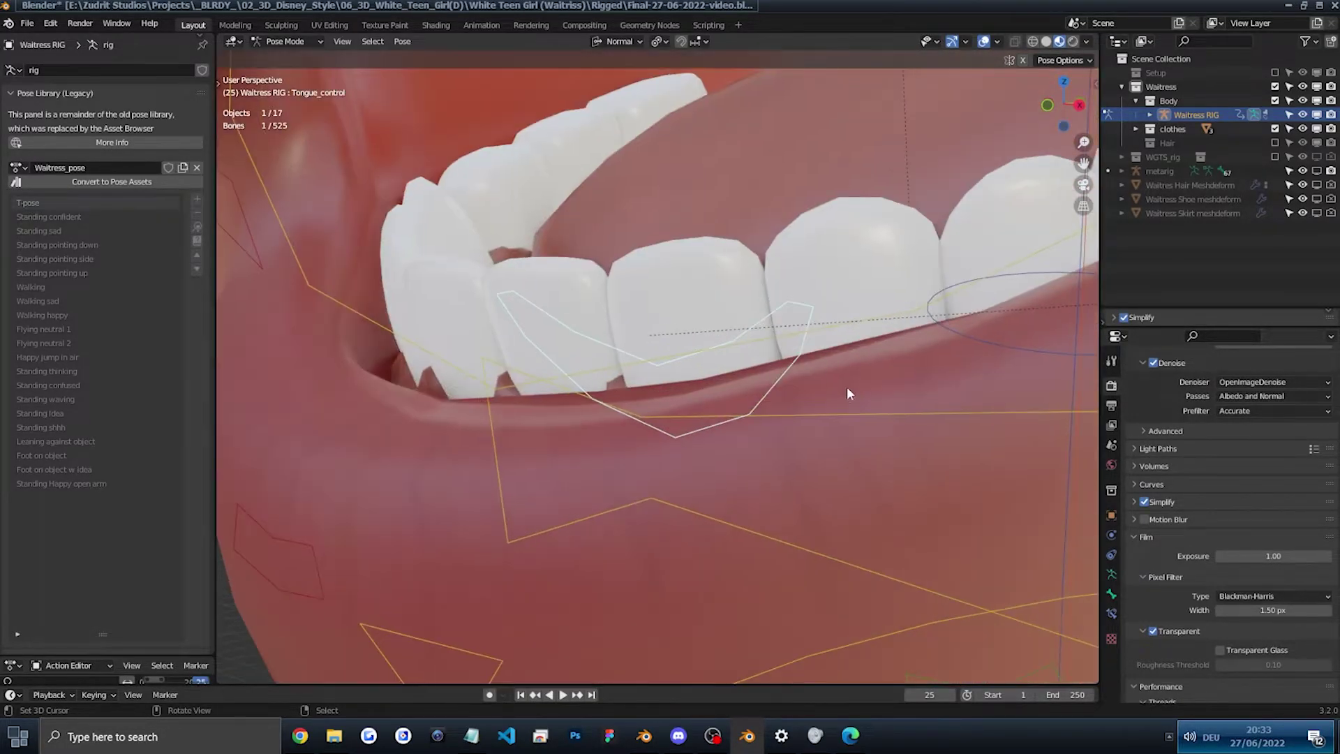
scroll(846, 389, "down", 5)
mouse_move(768, 383)
left_mouse_down("alt")
mouse_move(705, 381)
mouse_move(803, 365)
mouse_move(772, 363)
left_mouse_up("alt")
key("g")
left_click(725, 377)
key("g")
left_click(806, 357)
scroll(665, 279, "down", 3)
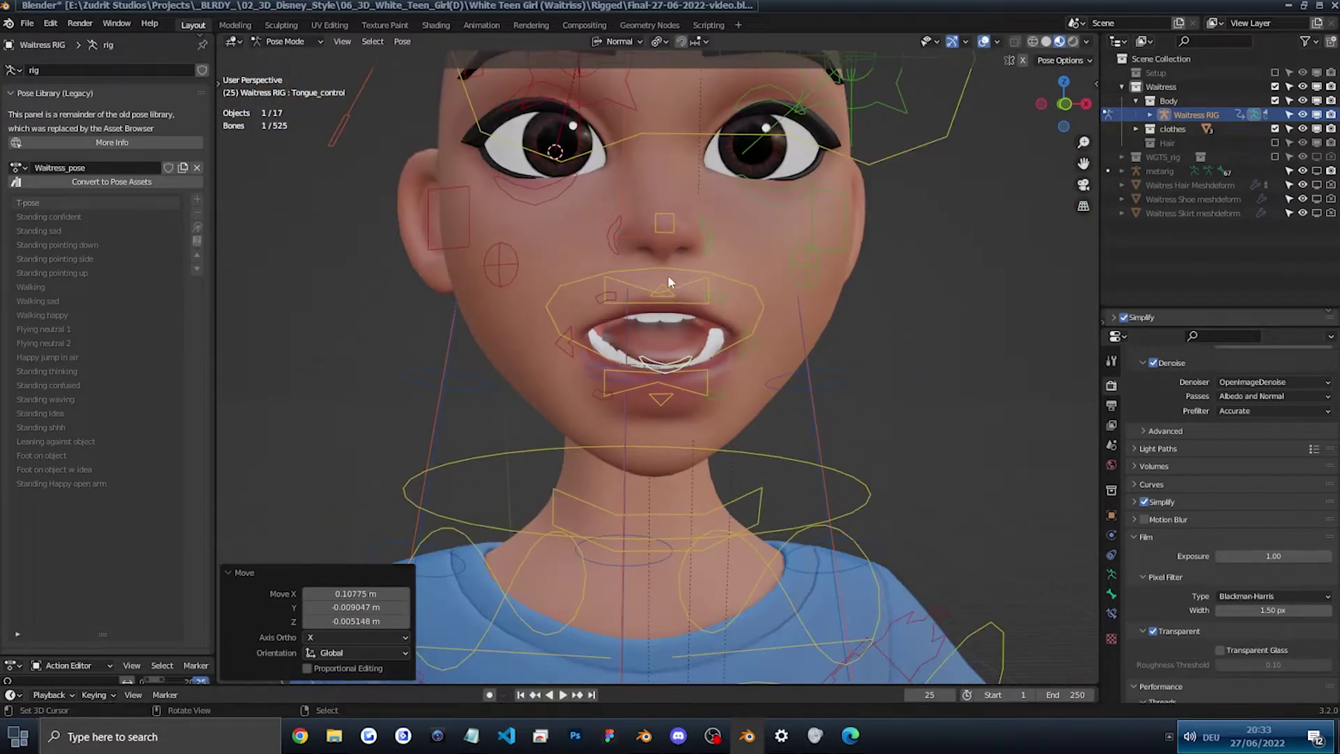
Step: Try moving the control at the right corner of the mouth
right_click(571, 345)
key("g")
key("Escape")
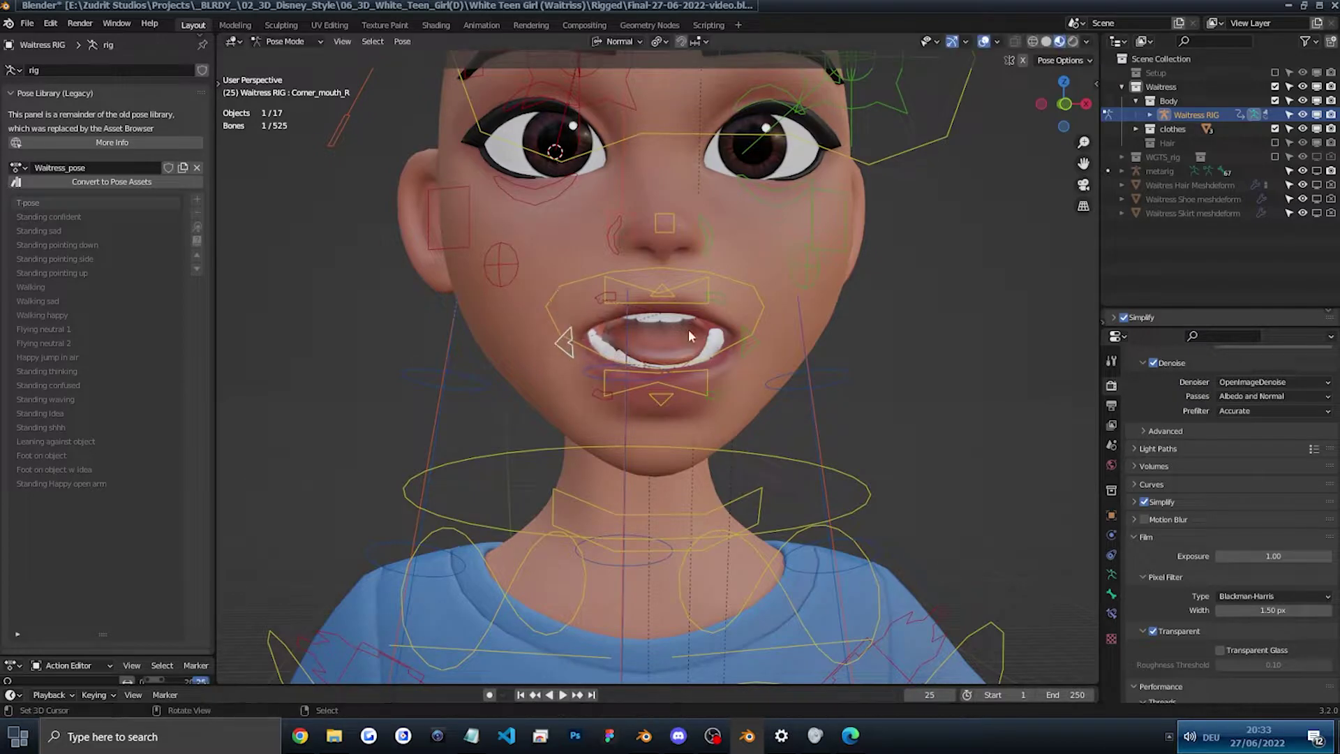
Step: Scale the left cheek control up to about 1.62 to puff out the cheek
right_click(802, 268)
key("s")
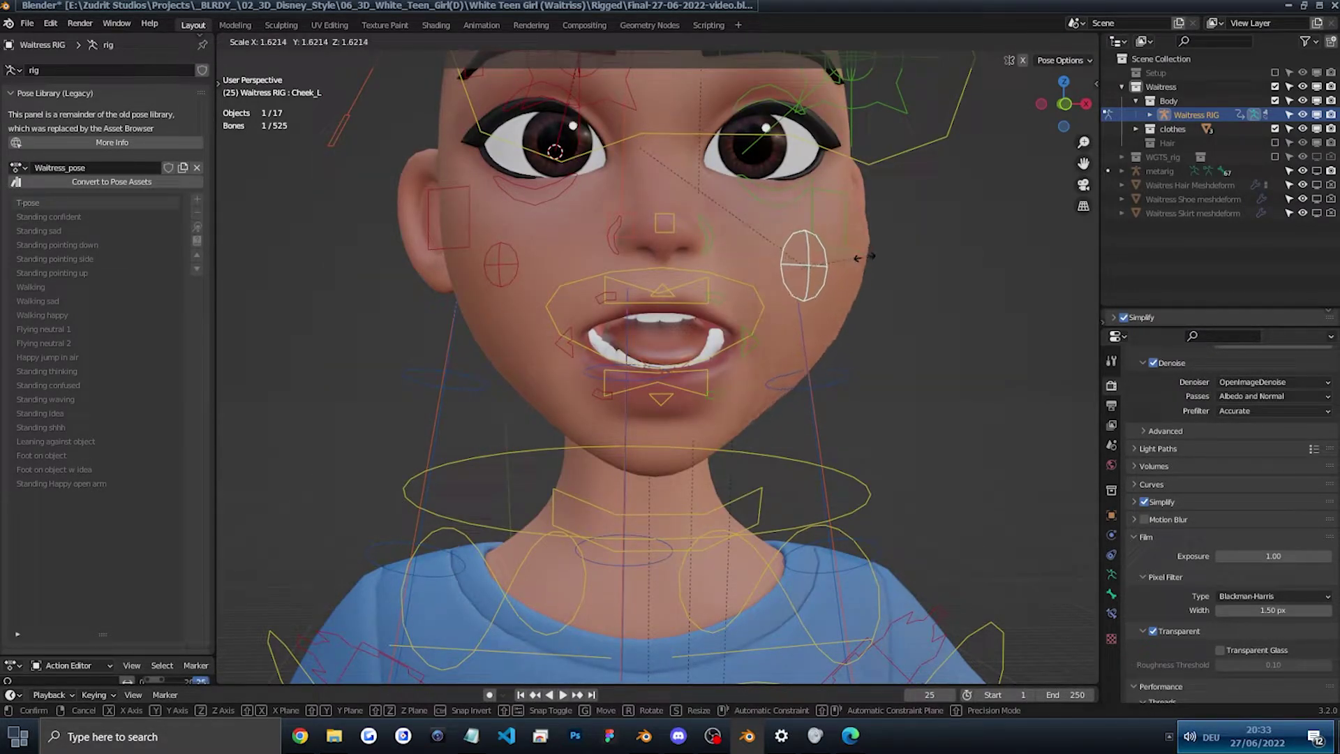
left_click(854, 259)
scroll(855, 258, "down", 5)
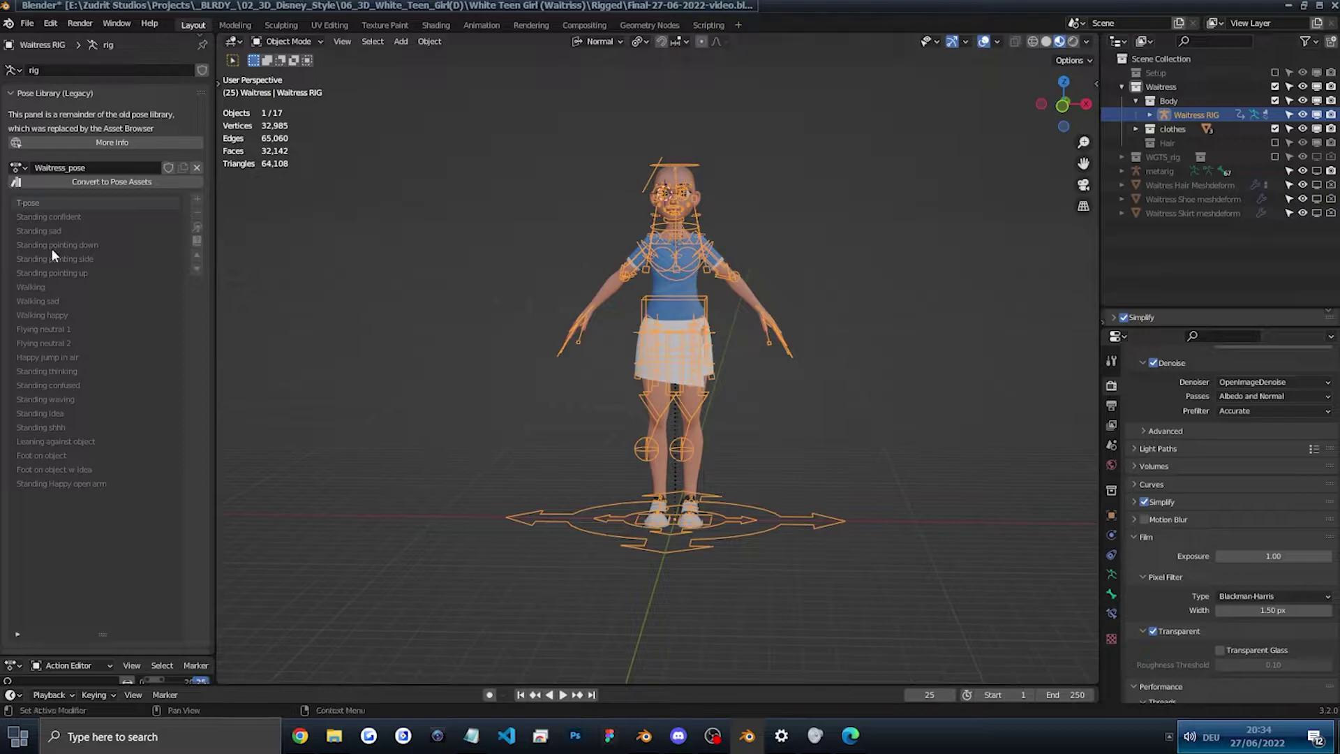
Step: Select the Standing confident pose and try switching the rig into Pose Mode and back to Object Mode
left_click(63, 216)
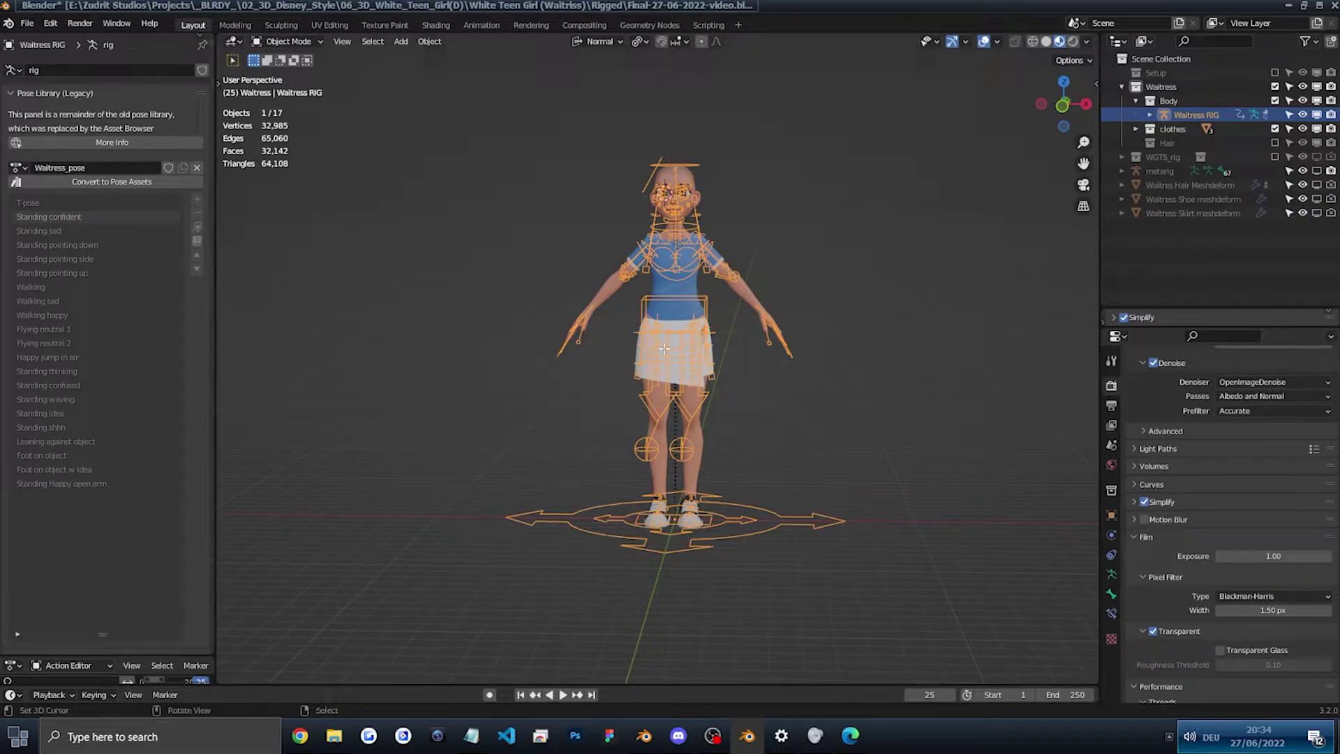
left_click(287, 41)
left_click(291, 89)
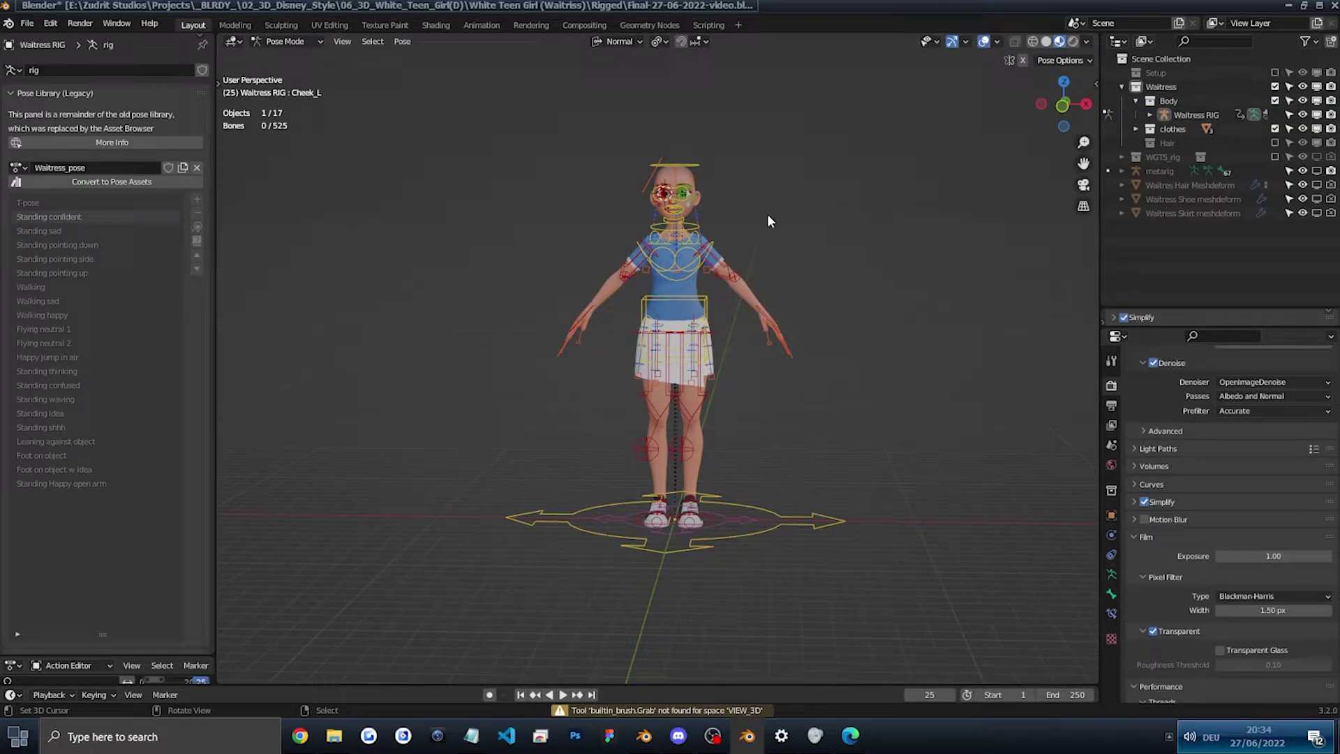
scroll(837, 272, "up", 2)
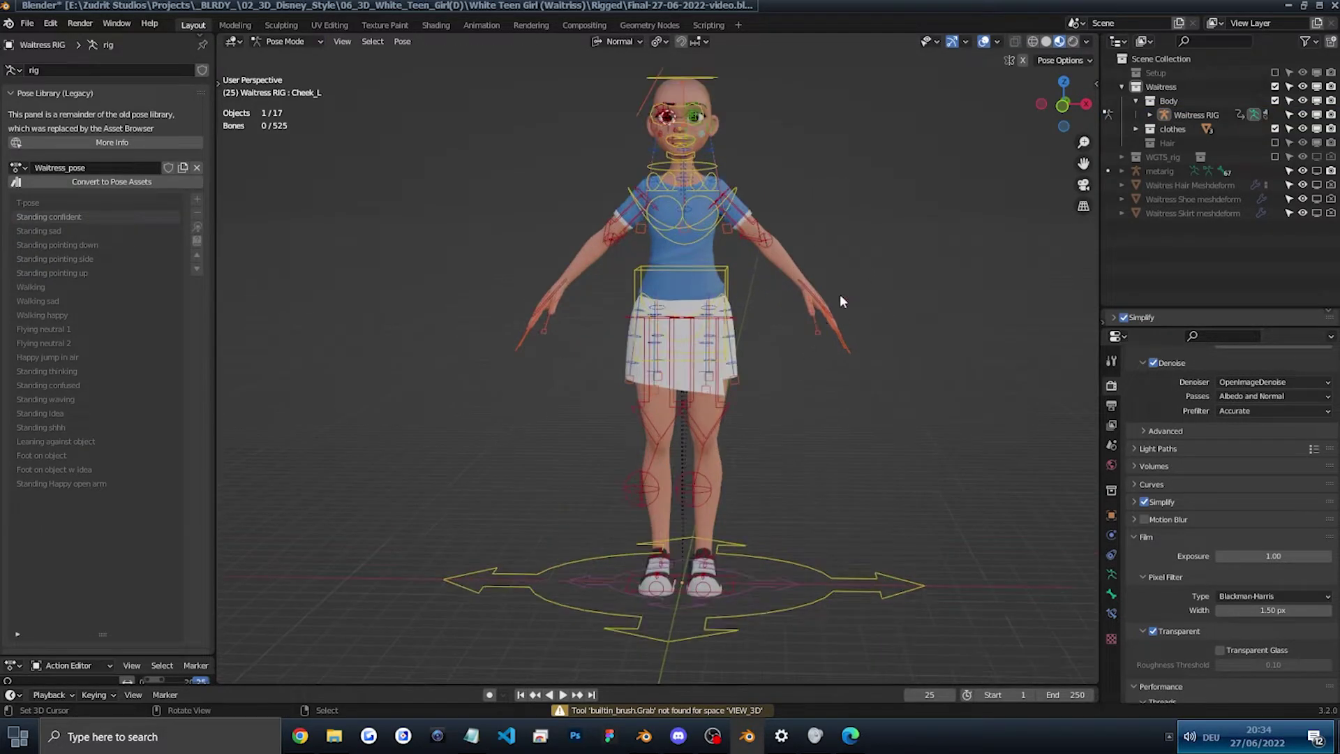
left_click(688, 274)
key("Tab")
key("Tab")
left_click(286, 41)
left_click(278, 57)
scroll(697, 178, "down", 3)
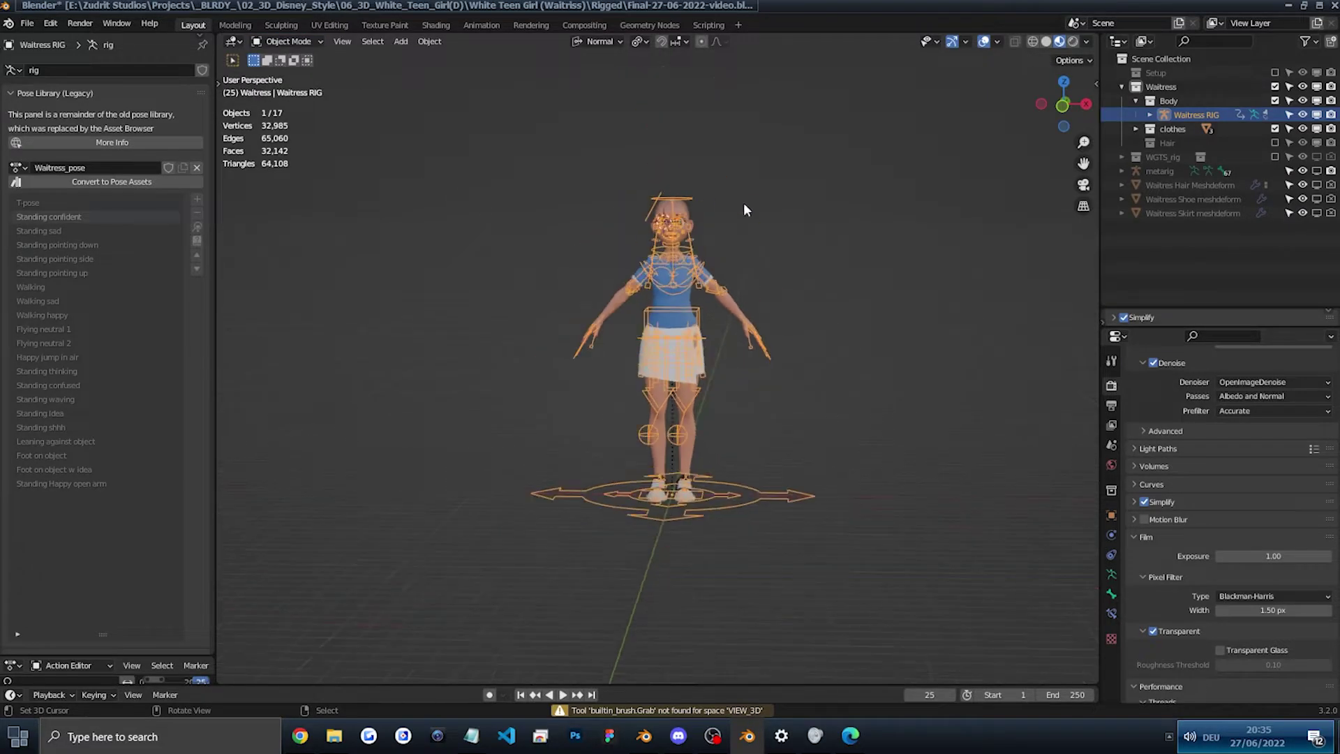
Step: Try putting the rig into Pose Mode again and clear the bone selection
scroll(332, 235, "up", 5)
key("Tab")
key("Tab")
left_click(283, 42)
left_click(287, 88)
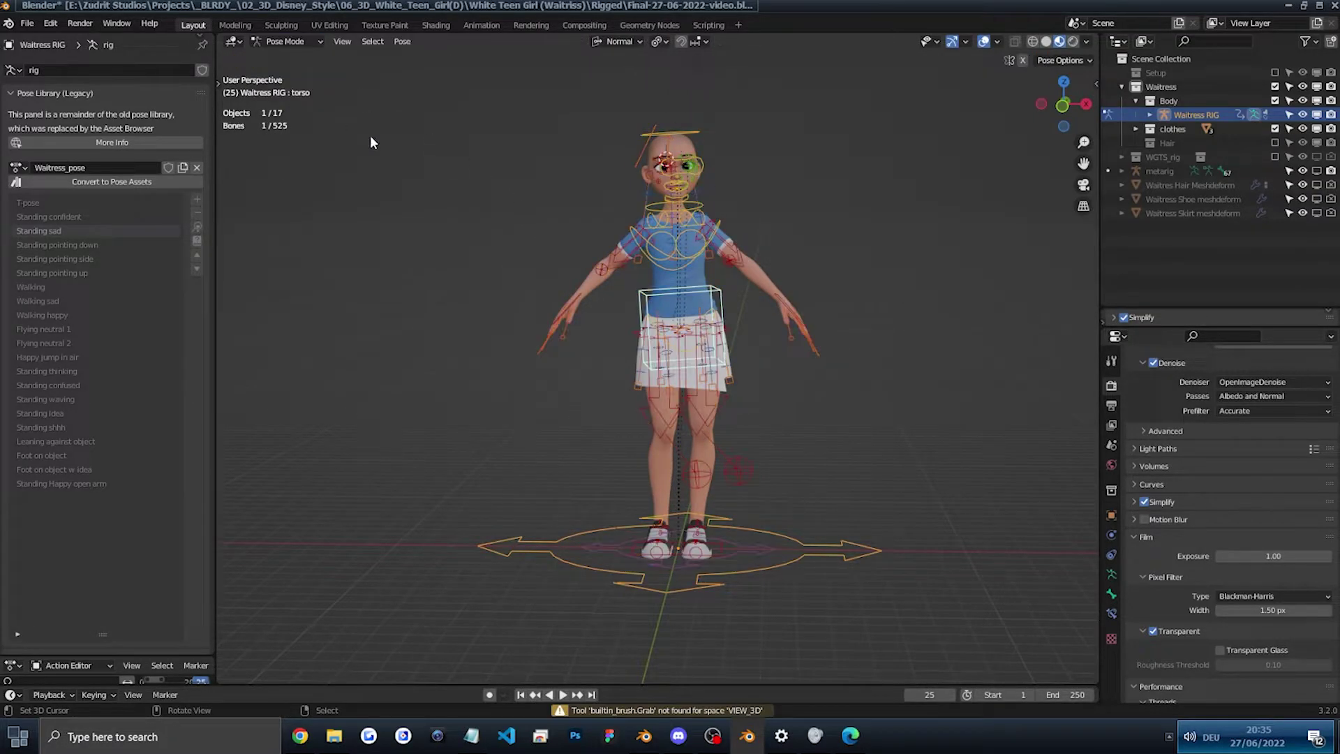
left_click(573, 207)
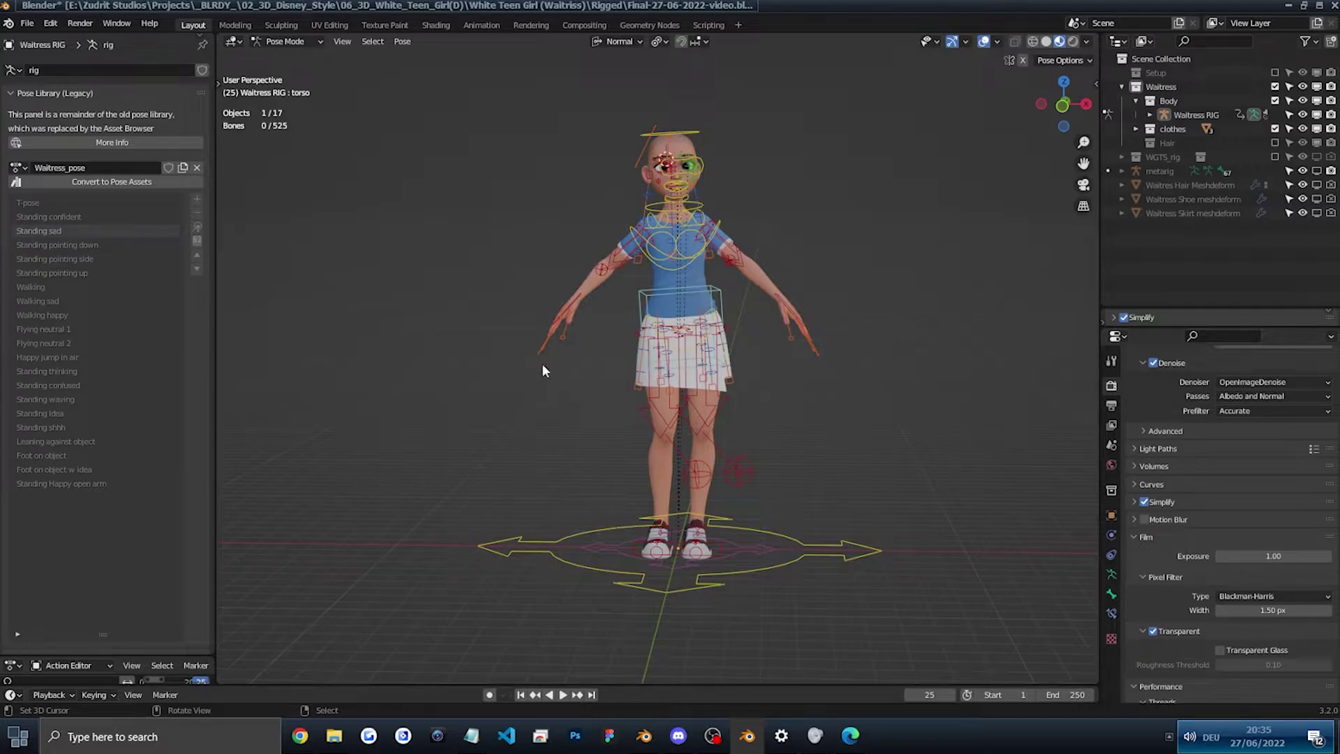
Step: Return the rig to Object Mode and apply the Standing pointing side pose from the pose library
left_click(286, 41)
left_click(287, 62)
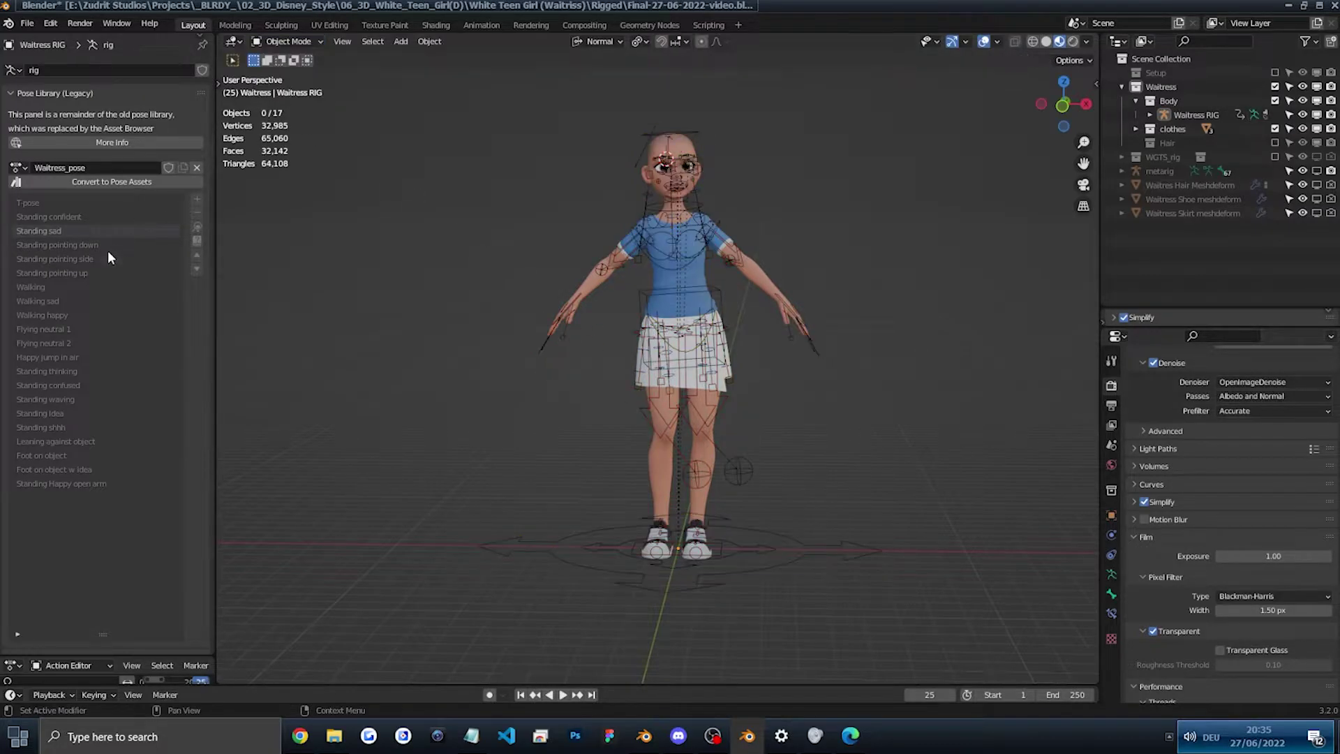
left_click(197, 229)
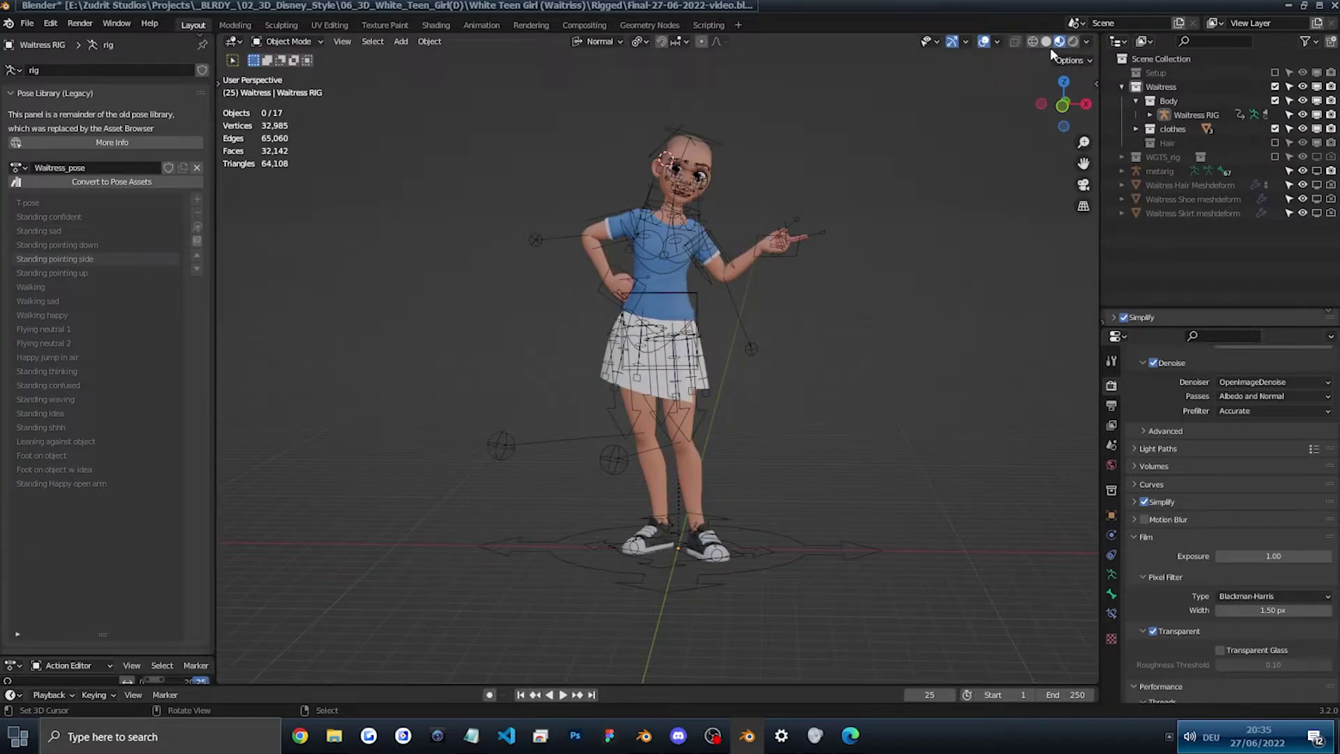
Step: Show the Hair collection and hide the viewport overlays to present the character cleanly
left_click(1275, 142)
left_click(984, 41)
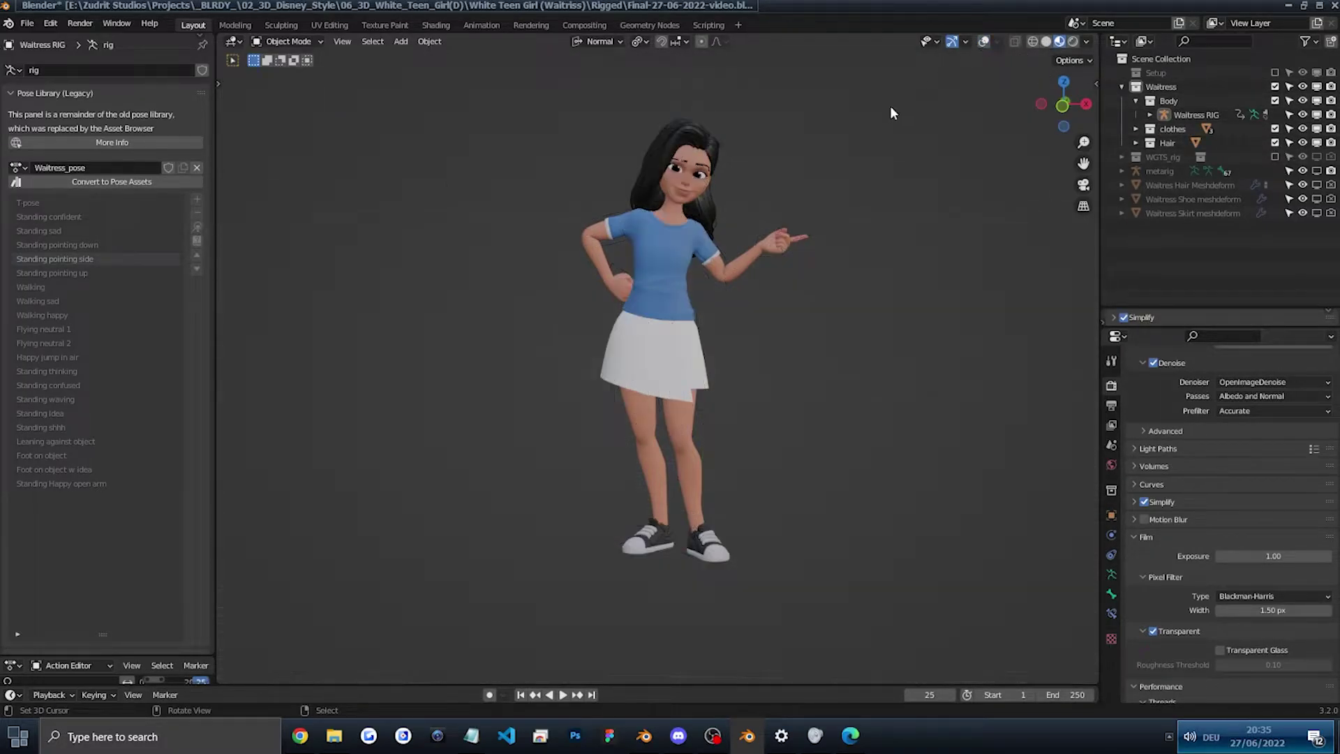
Step: Apply the Flying neutral 2 pose and the Standing confused pose in turn from the pose library
left_click(58, 344)
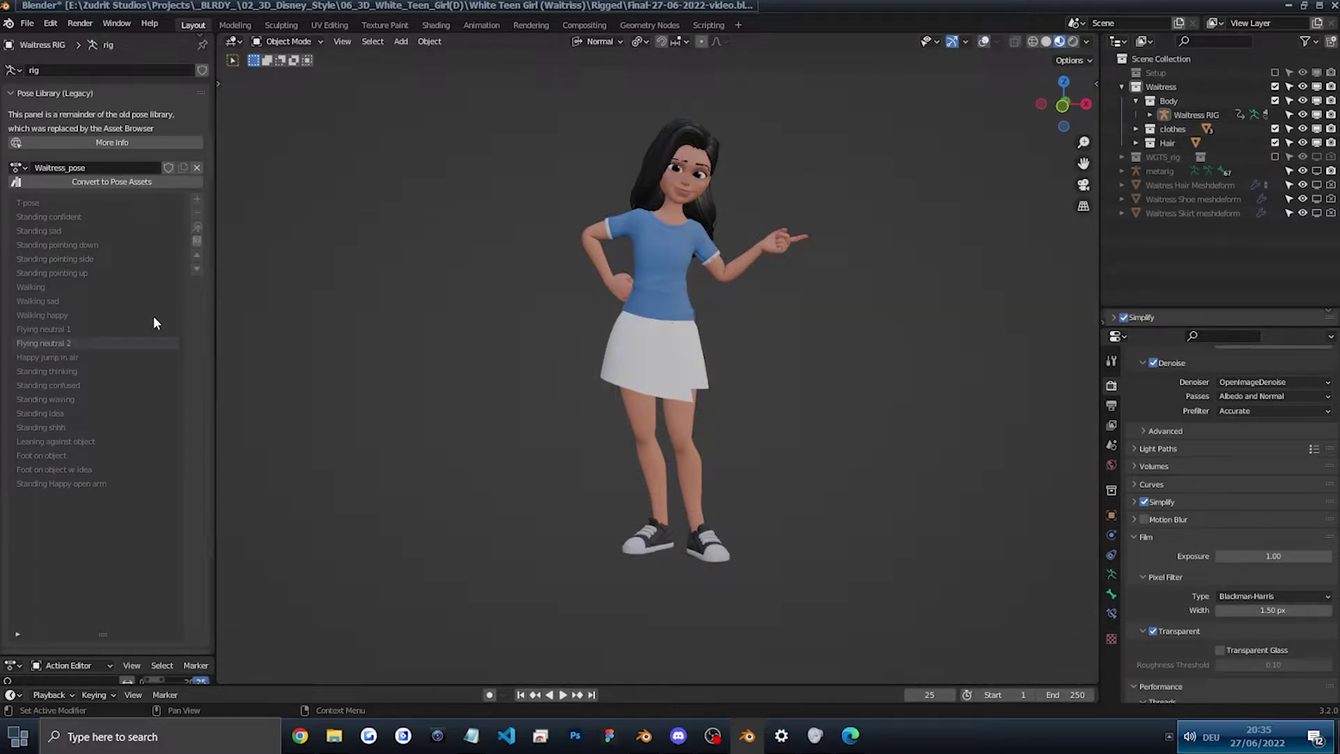
left_click(197, 226)
scroll(139, 307, "down", 2)
left_click(90, 382)
scroll(161, 317, "up", 2)
left_click(197, 226)
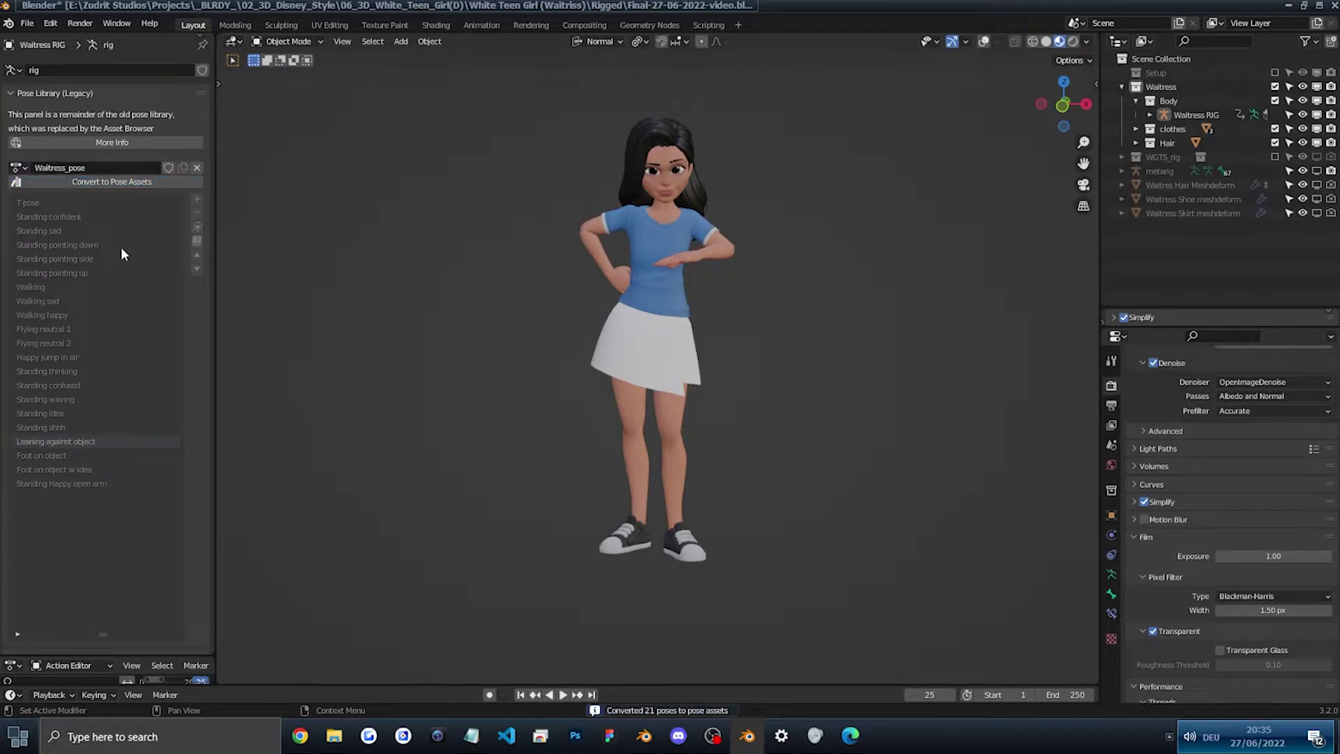
Step: Examine the list of actions available to the pose library alongside Waitress_pose
double_click(94, 167)
left_click(16, 167)
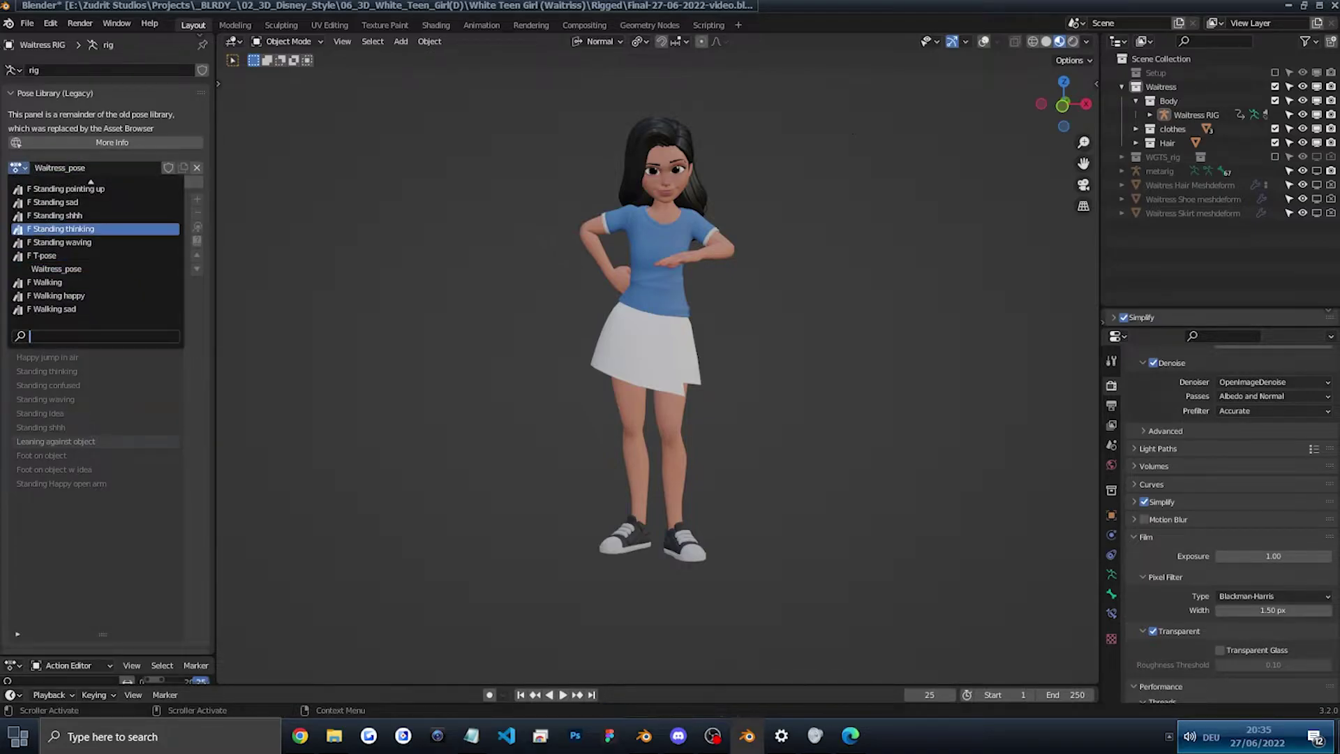
key("Escape")
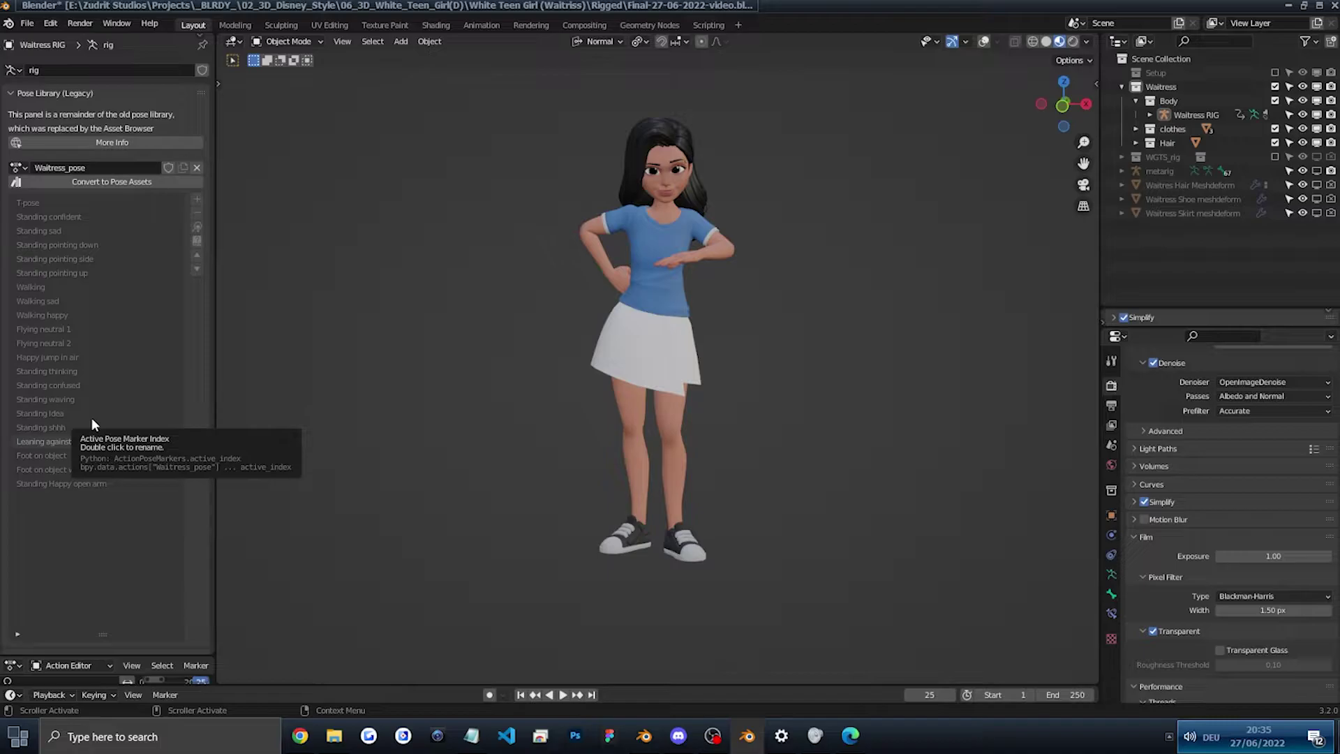
Step: Apply the Standing thinking, Walking and Standing pointing down poses in turn, ending on Standing pointing down
left_click(64, 372)
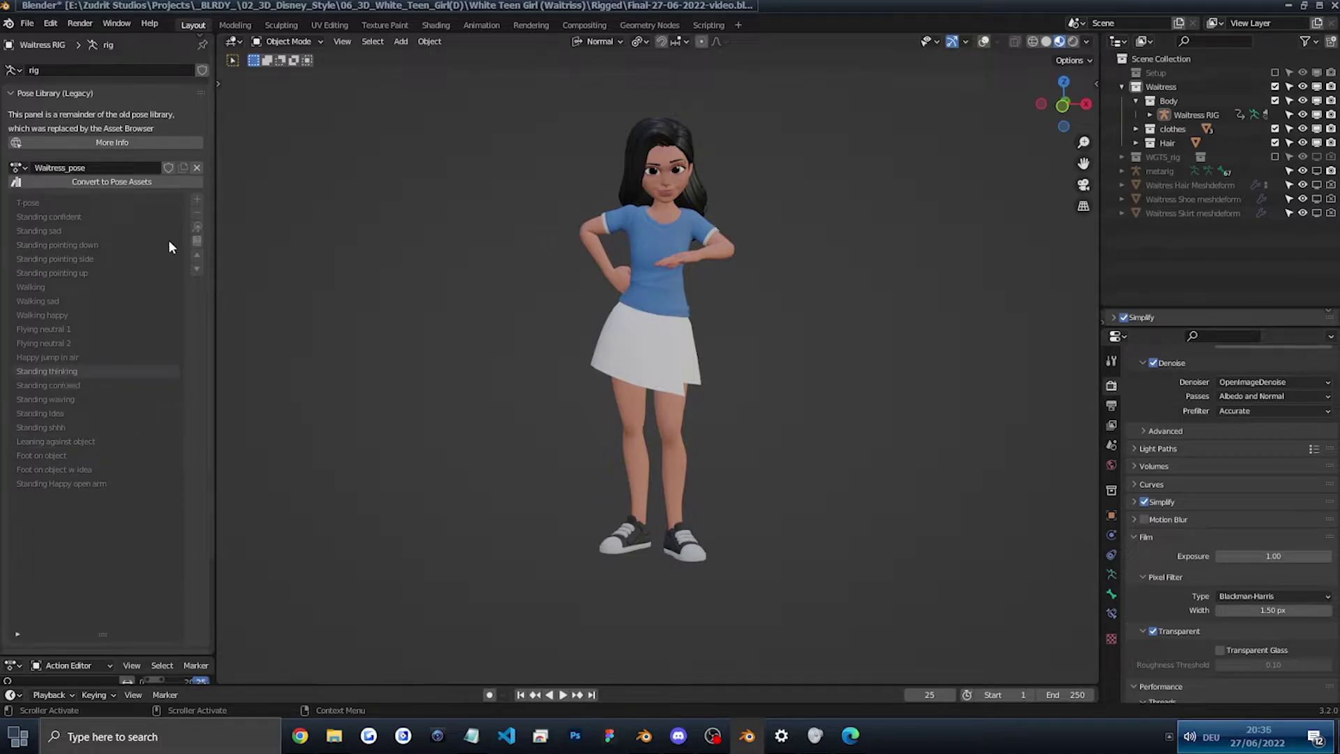
left_click(195, 228)
left_click(43, 286)
left_click(197, 226)
left_click(67, 245)
left_click(196, 226)
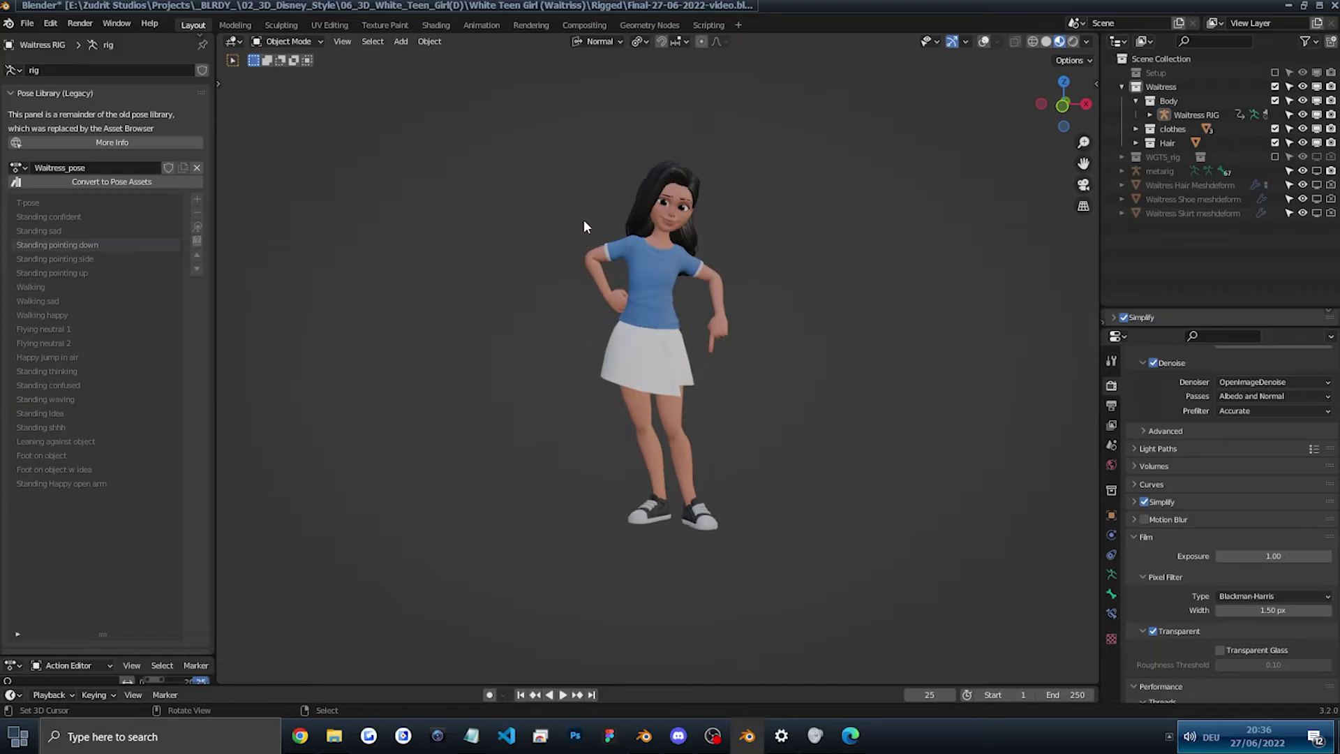
Step: Render the character in the Standing pointing down pose and inspect the resulting image up close
scroll(583, 219, "up", 1)
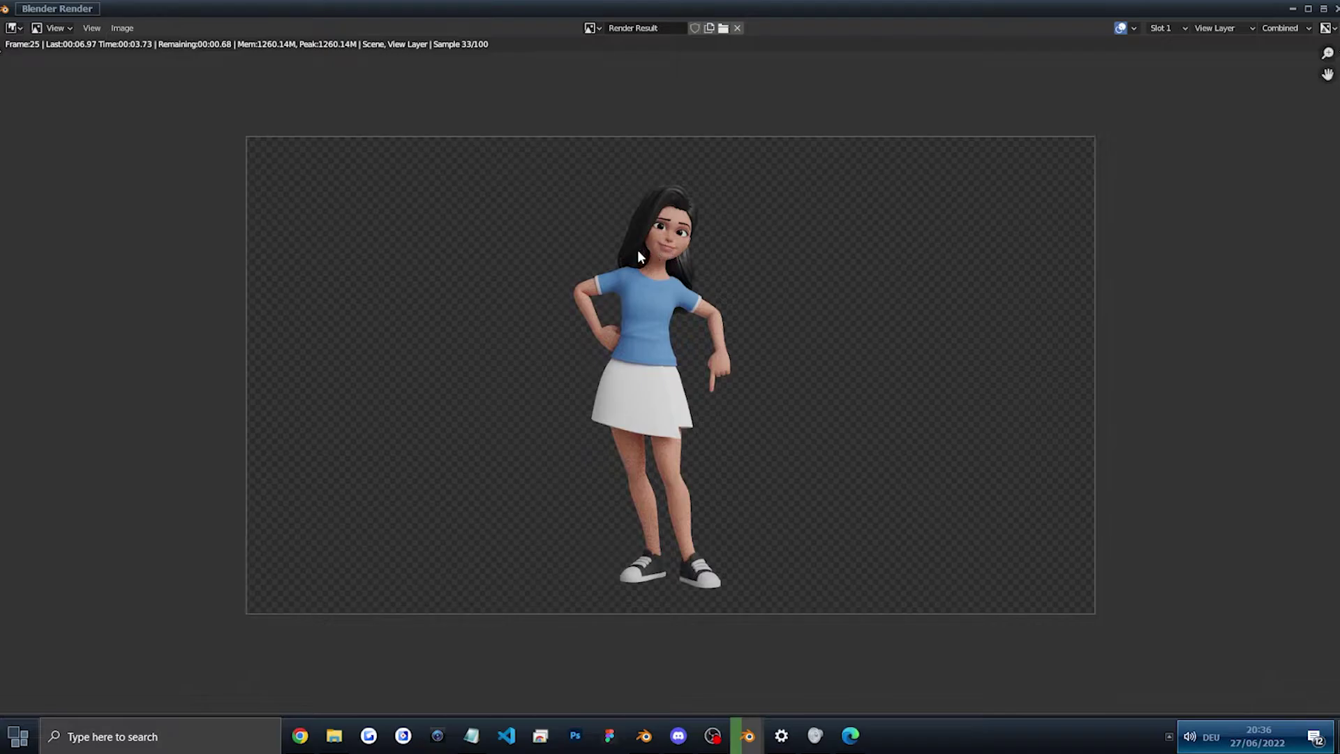
scroll(638, 252, "up", 4)
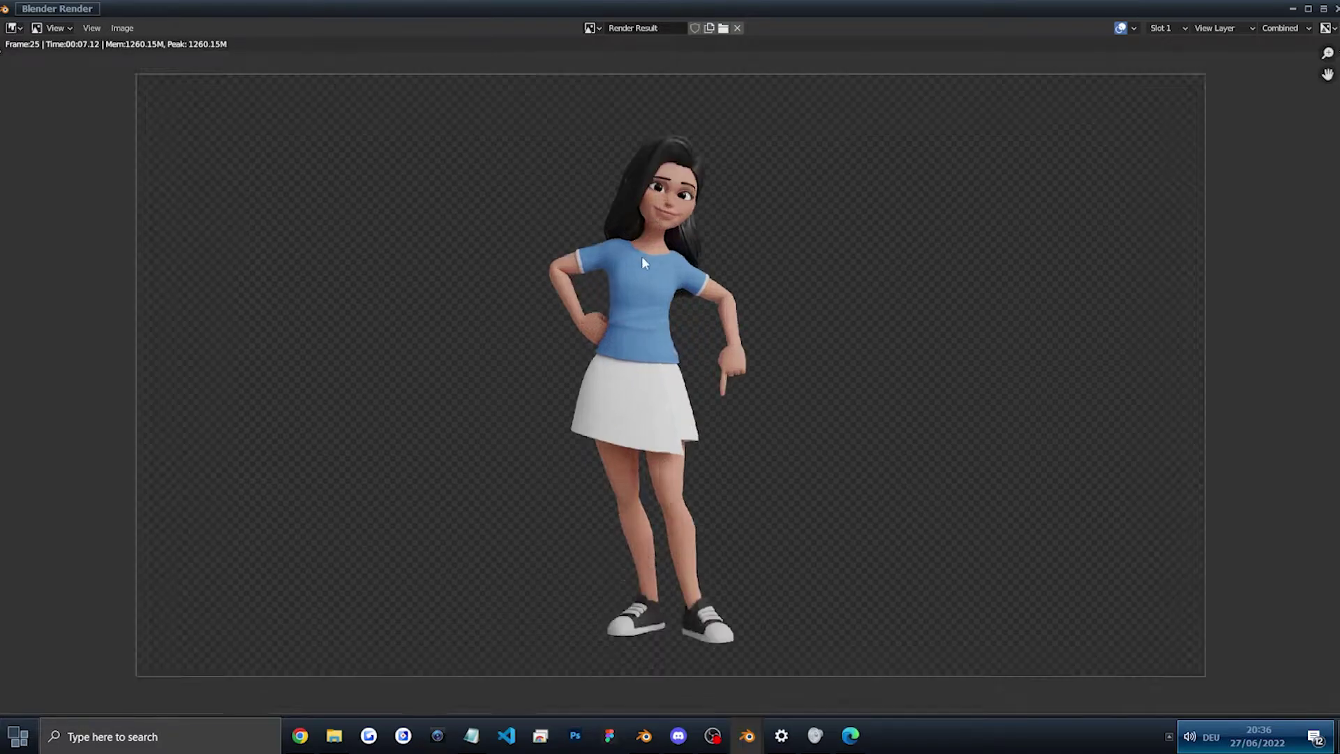
scroll(640, 258, "down", 2)
Step: Examine the Save As options for the rendered image and leave them without saving
left_click(125, 29)
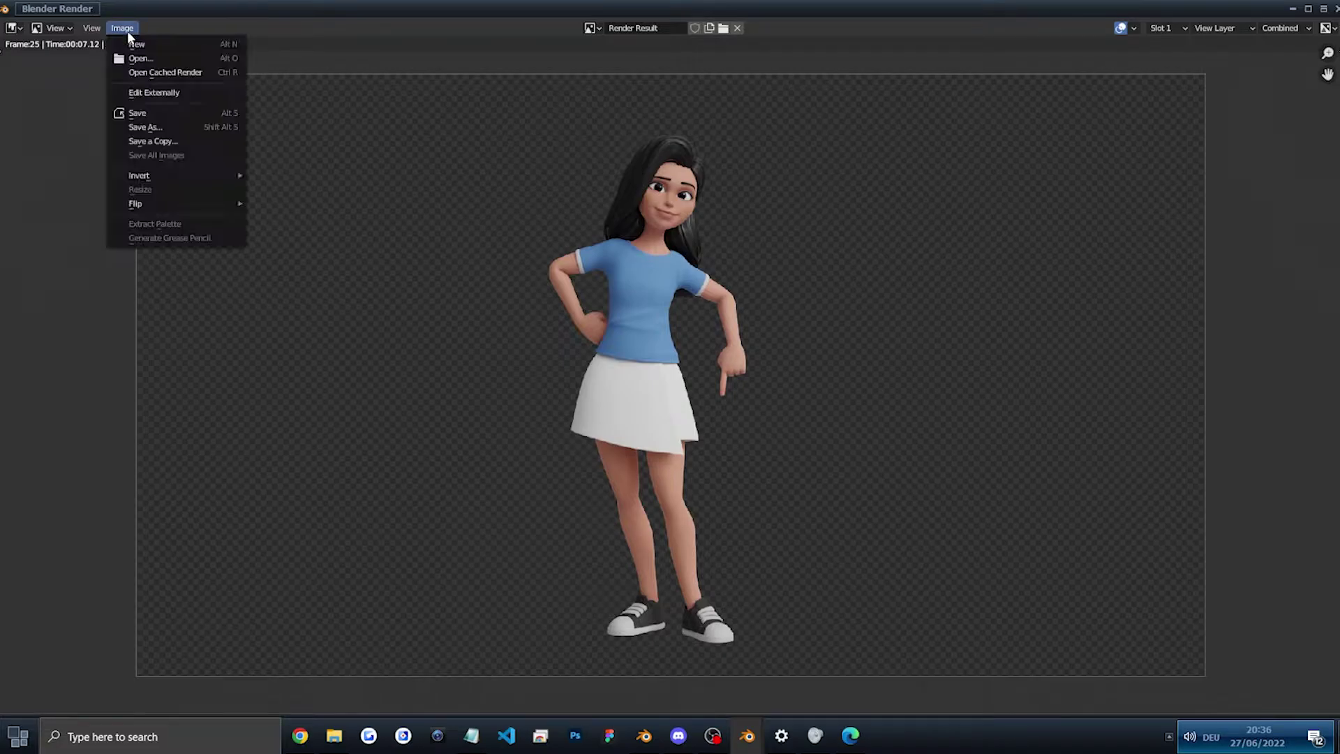
left_click(154, 126)
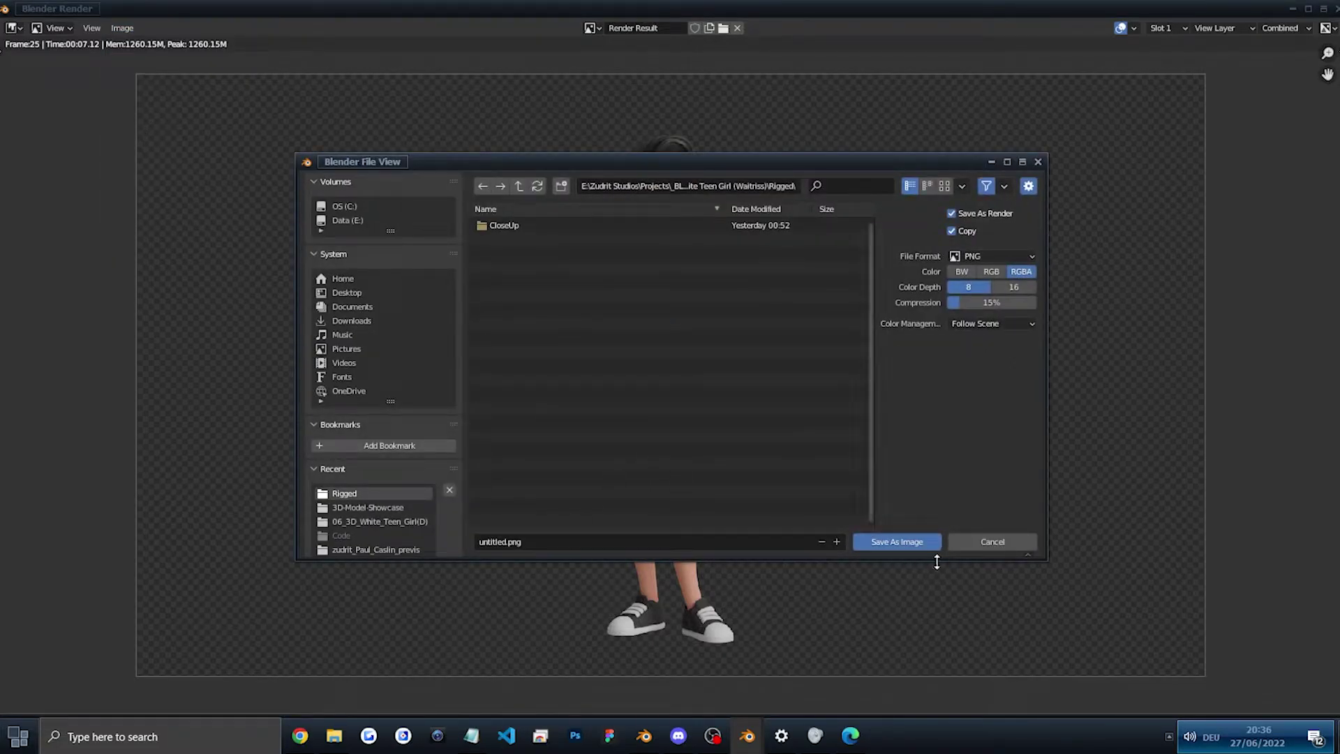
left_click(996, 542)
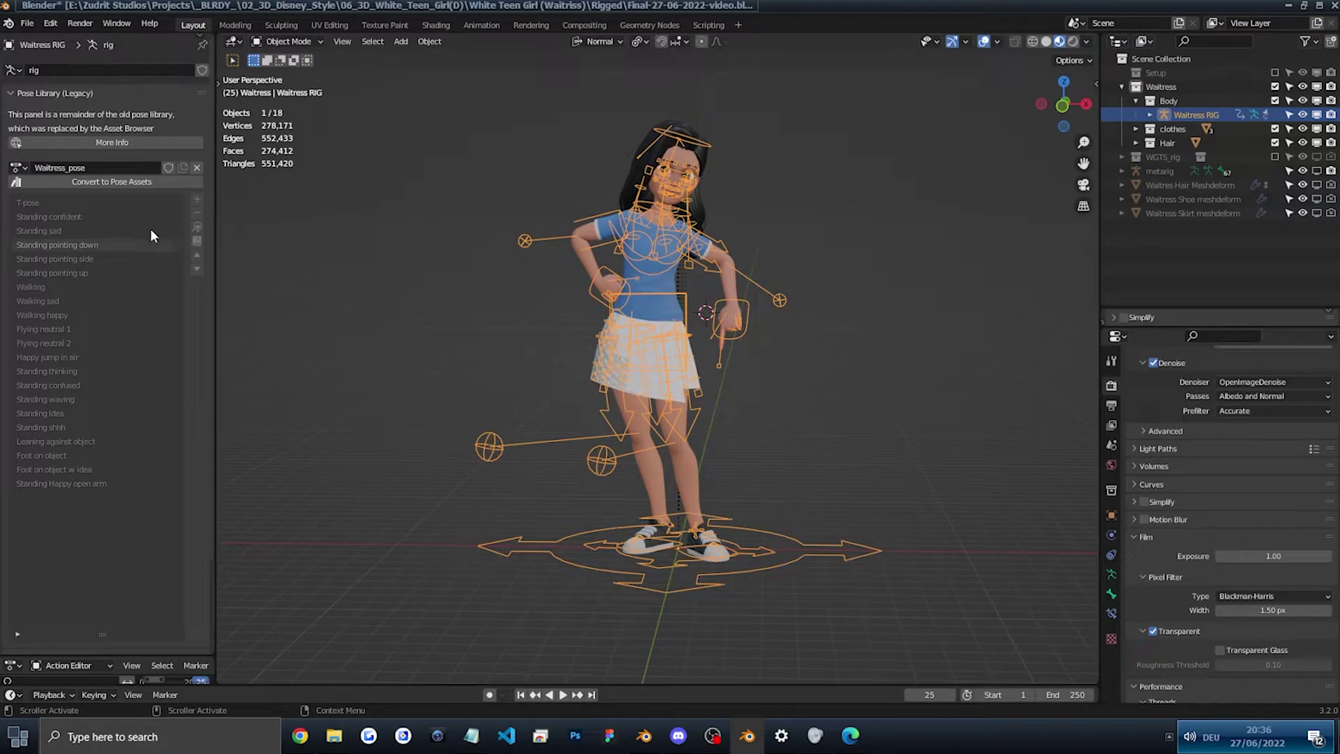
Step: Apply the T-pose to the waitress rig and switch it to Pose Mode
left_click(37, 203)
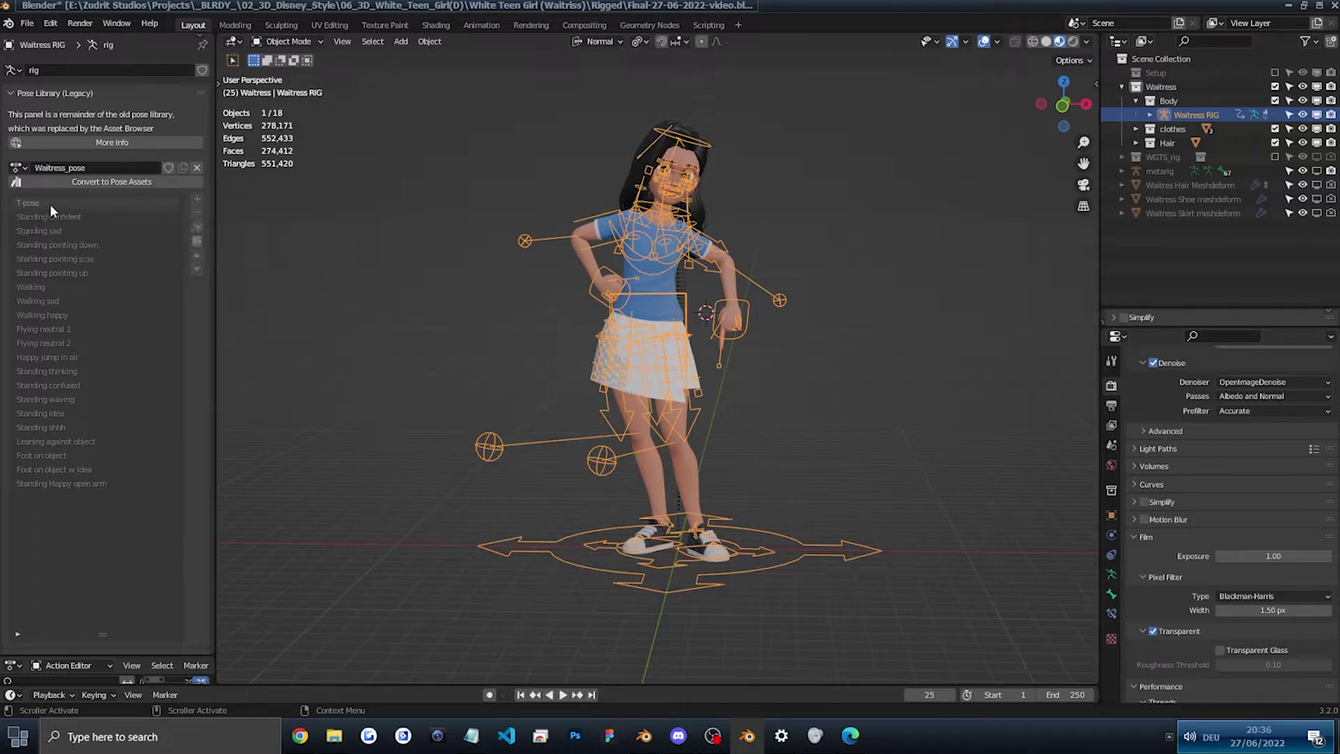
left_click(197, 228)
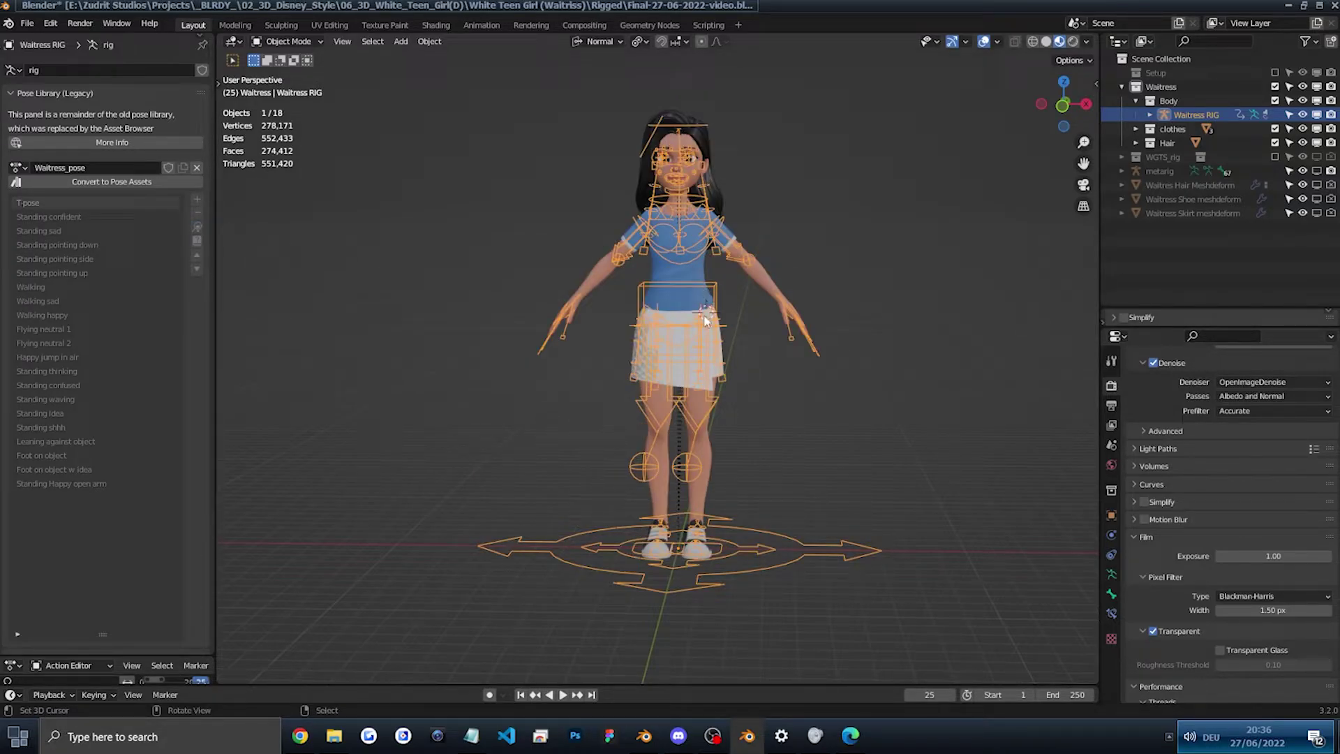
scroll(699, 292, "up", 2)
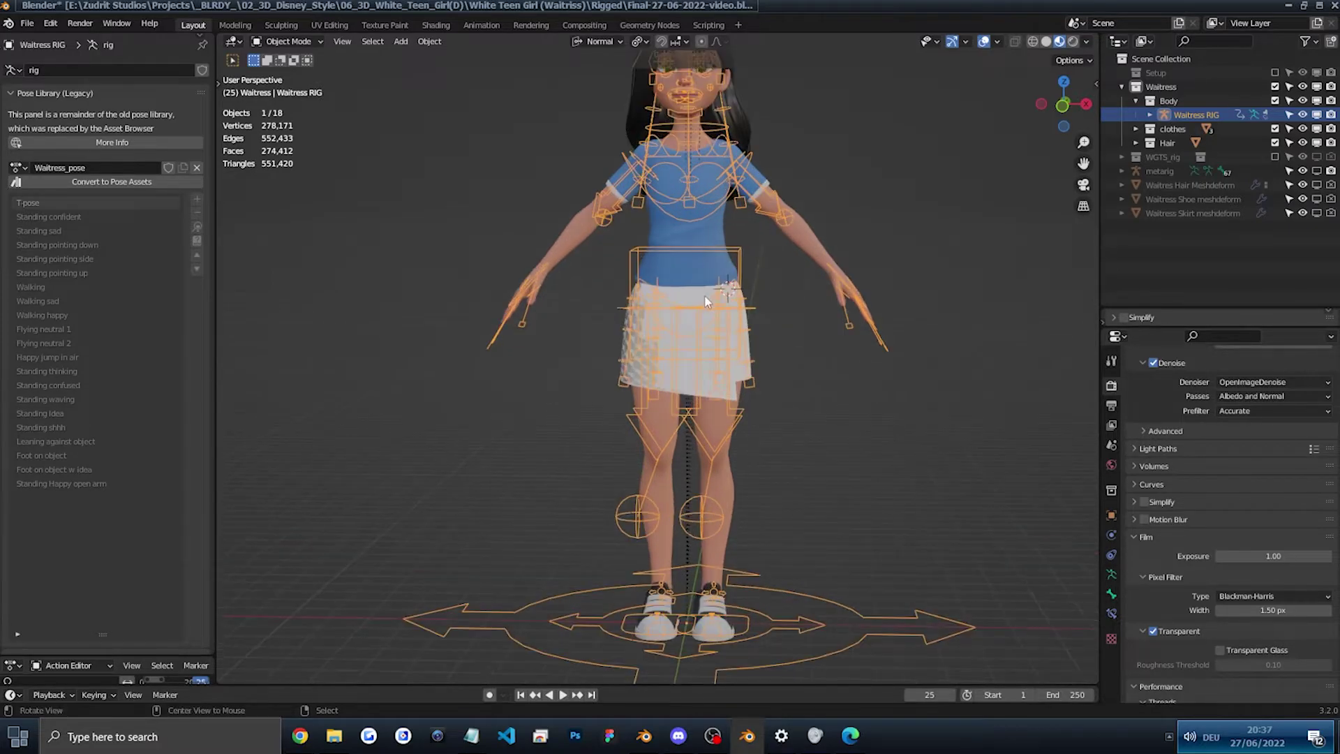
left_click(285, 42)
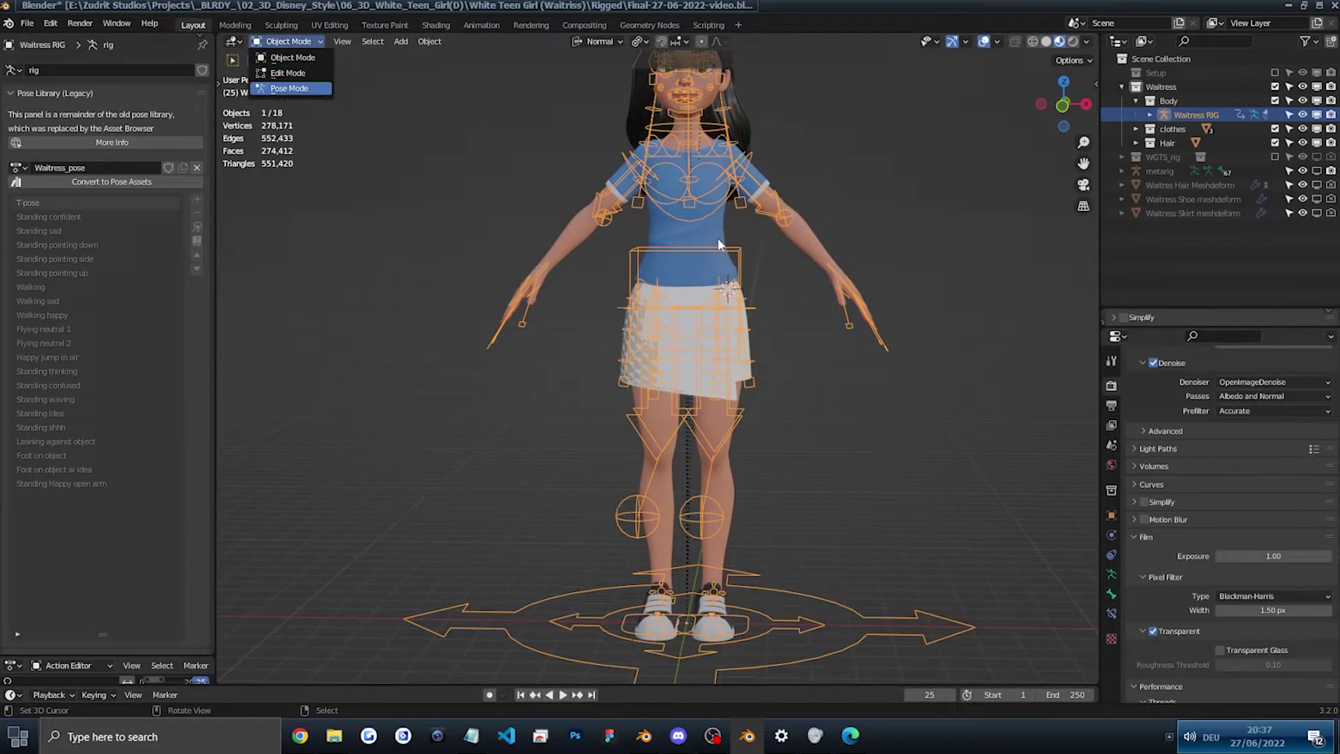
left_click(286, 88)
scroll(717, 278, "down", 2)
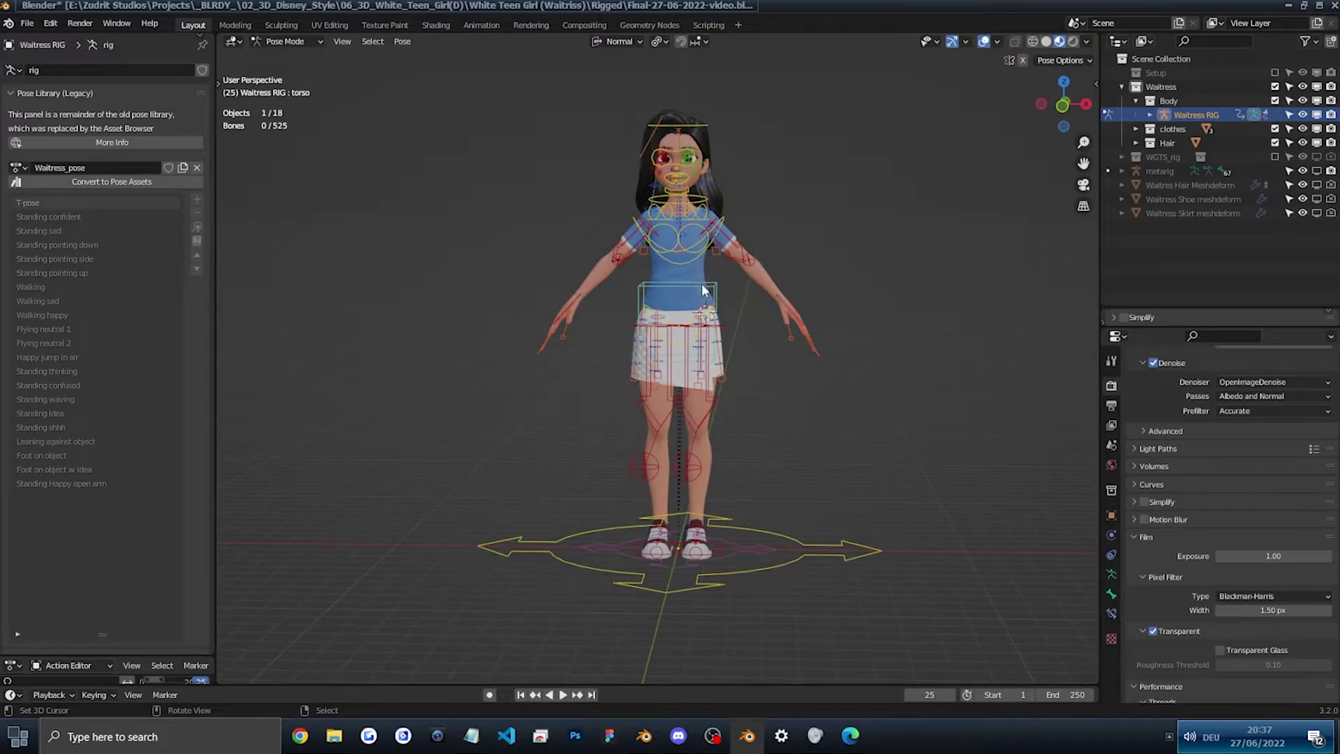
Step: Enable Simplify for the scene and hide the Hair collection
left_click(1123, 317)
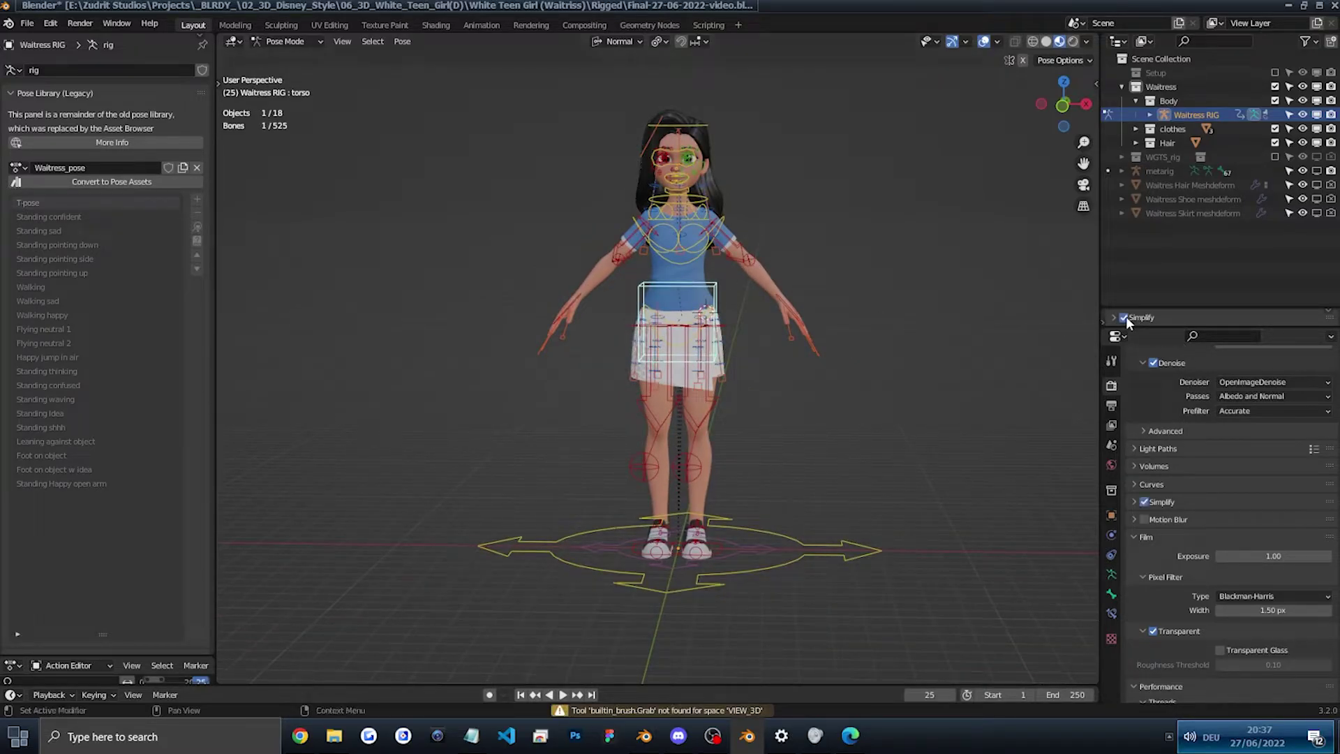
left_click(1274, 143)
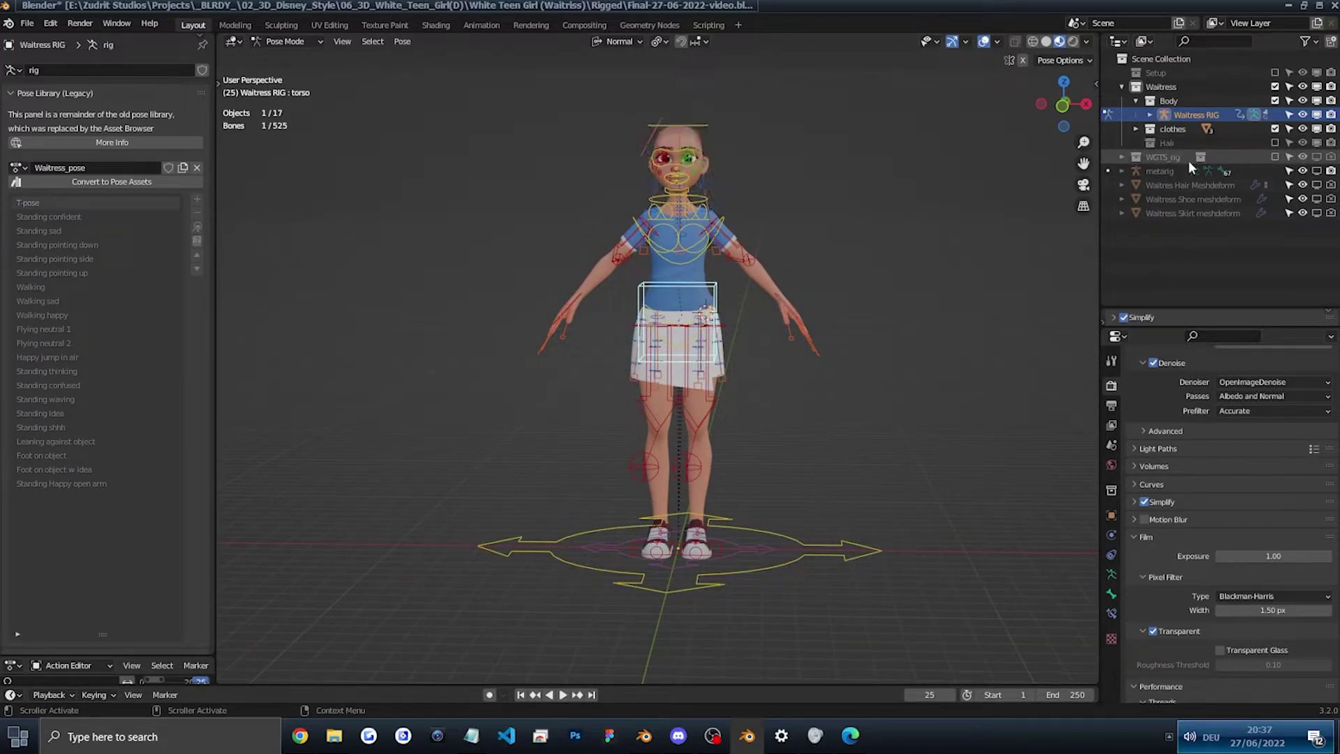
Step: Raise the character's left hand IK control to about shoulder height so the arm bends upward
middle_click_drag(977, 209, 848, 286)
left_click(785, 324)
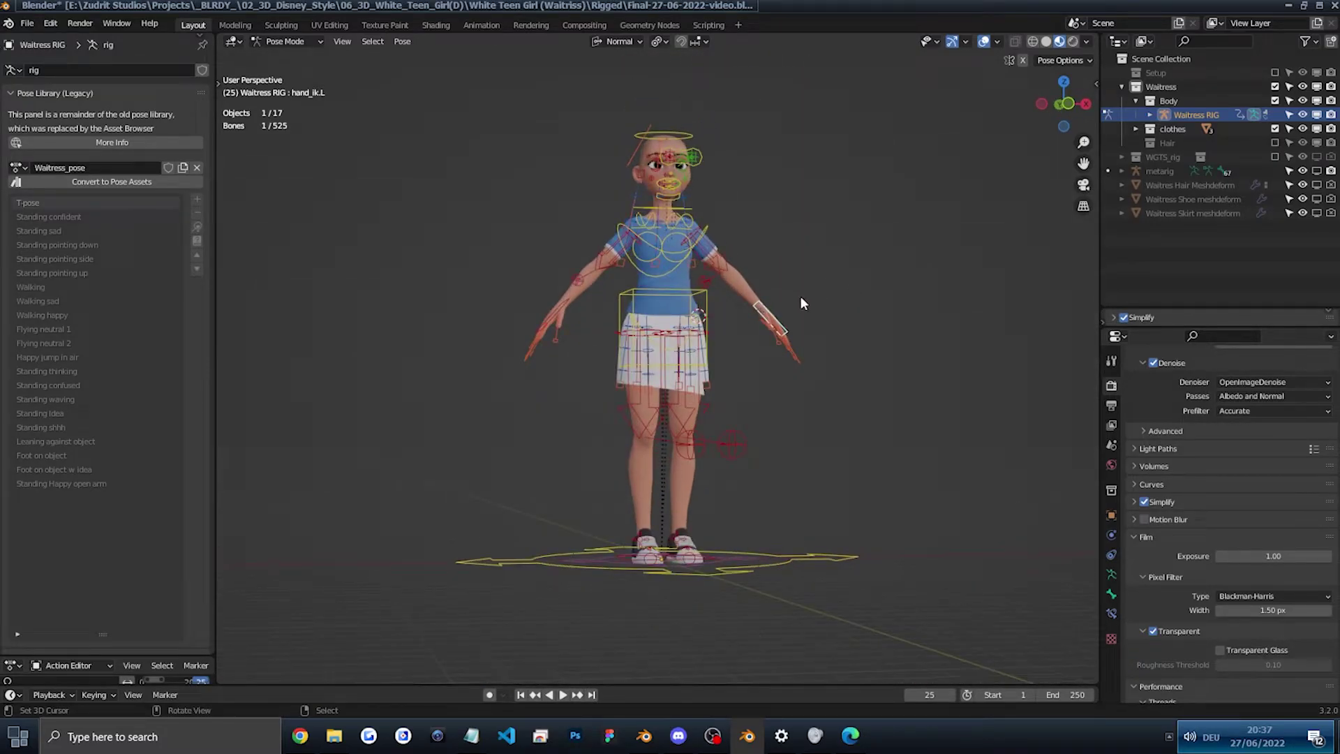
scroll(799, 296, "up", 6)
scroll(635, 363, "down", 8)
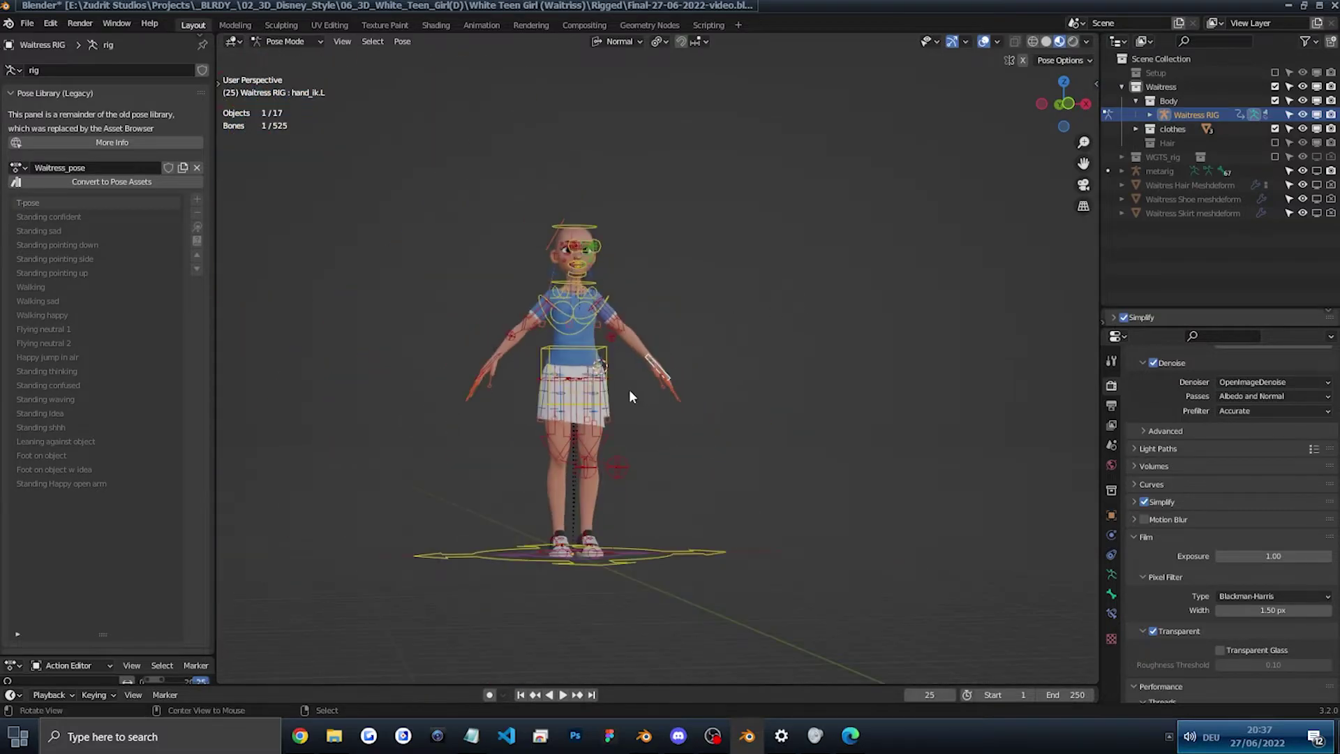
middle_click_drag(631, 389, 688, 349)
key("g")
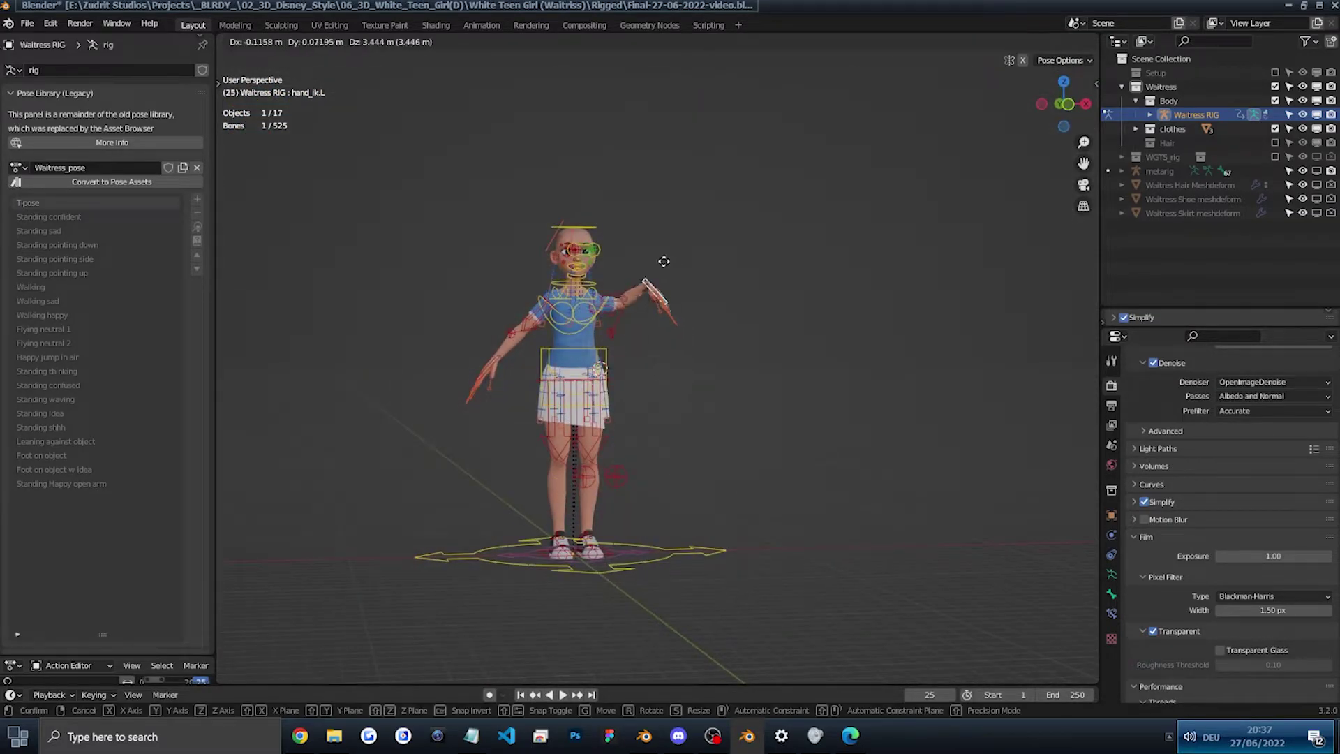
left_click(710, 244)
Step: Rotate the raised left hand, including about -65.7° around its normal Y axis, until the palm faces forward and the fingers point up
key("r")
key("y")
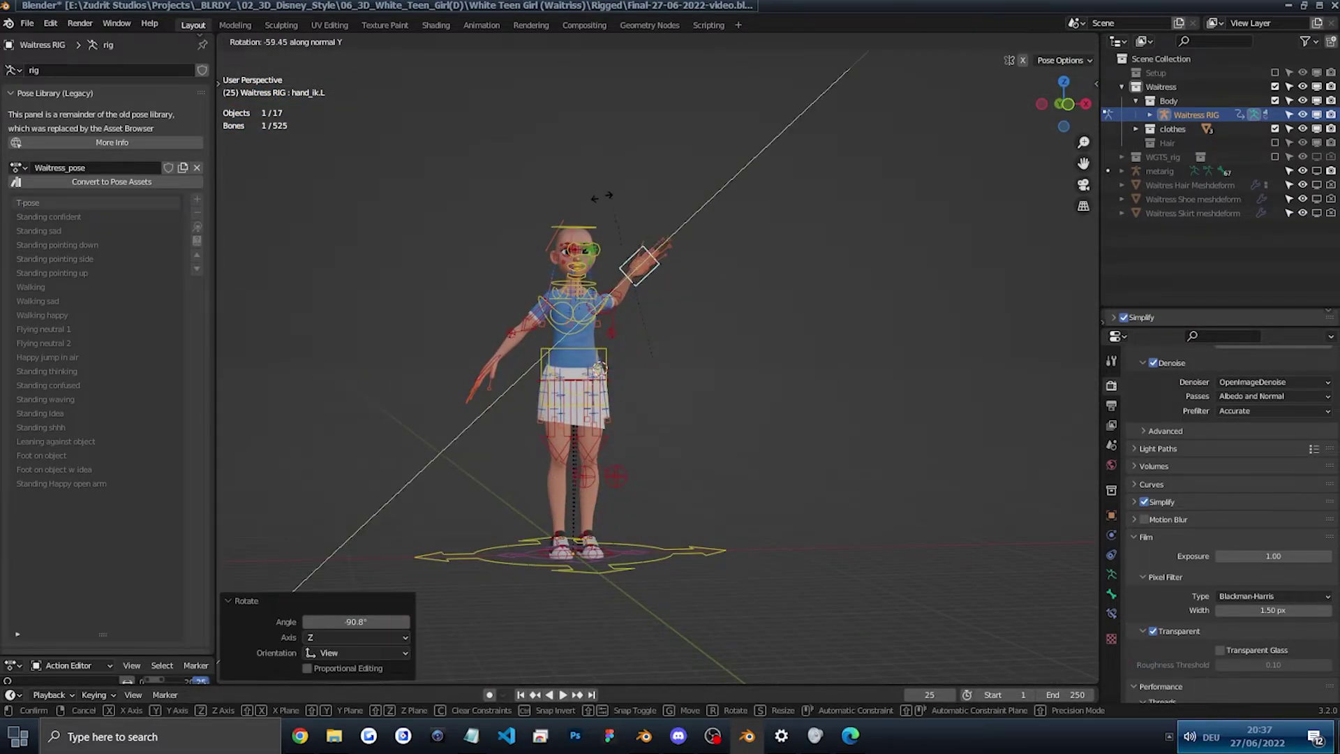
left_click(604, 202)
scroll(614, 199, "up", 5)
scroll(614, 199, "down", 3)
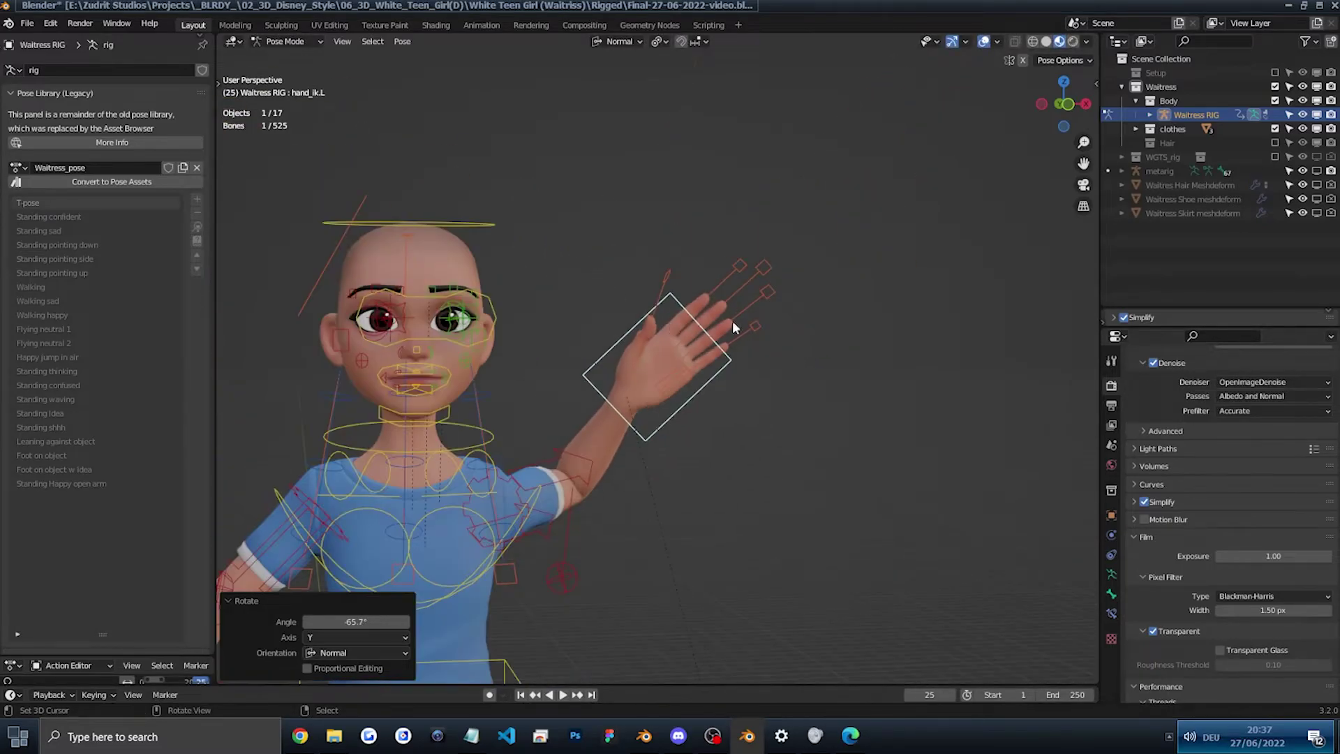
key("r")
left_click(670, 230)
Step: Move the left arm's IK pole target down to beneath the bent elbow
middle_click_drag(670, 231, 570, 303)
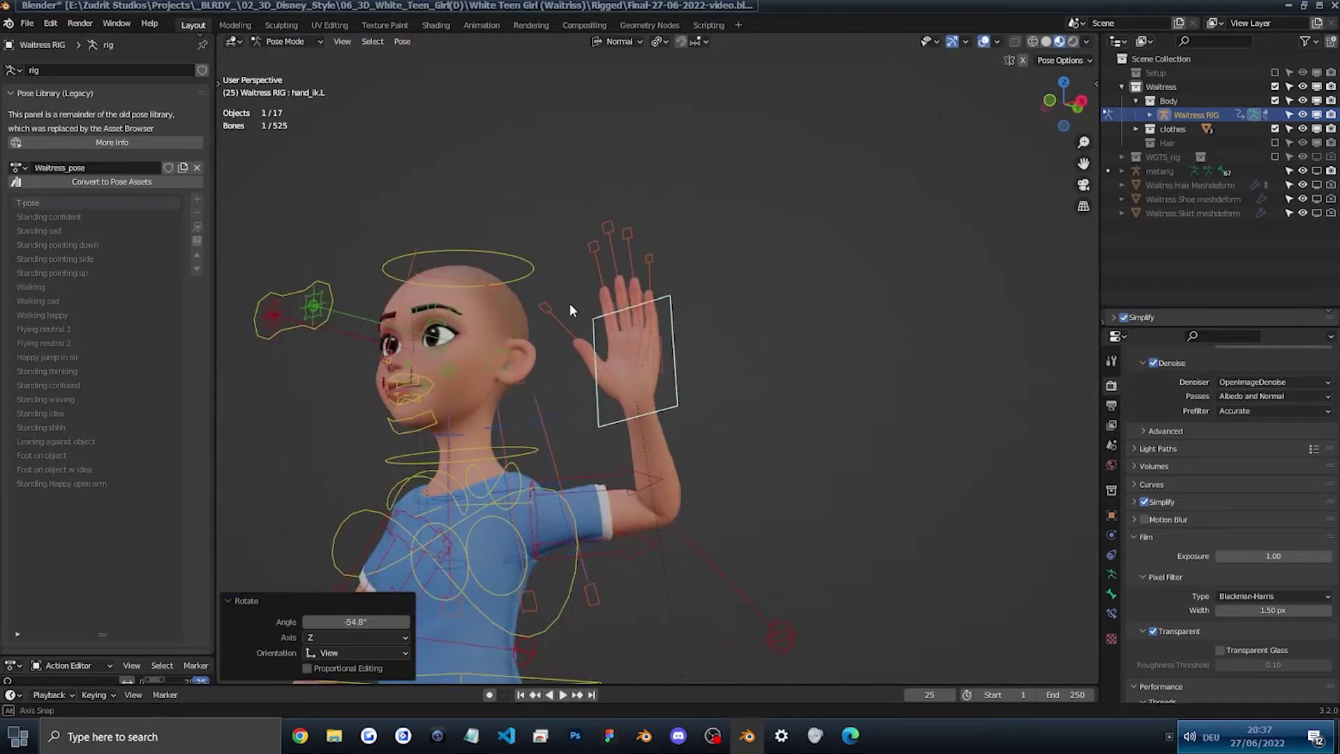
left_click(780, 622)
middle_click_drag(780, 622, 726, 559)
key("g")
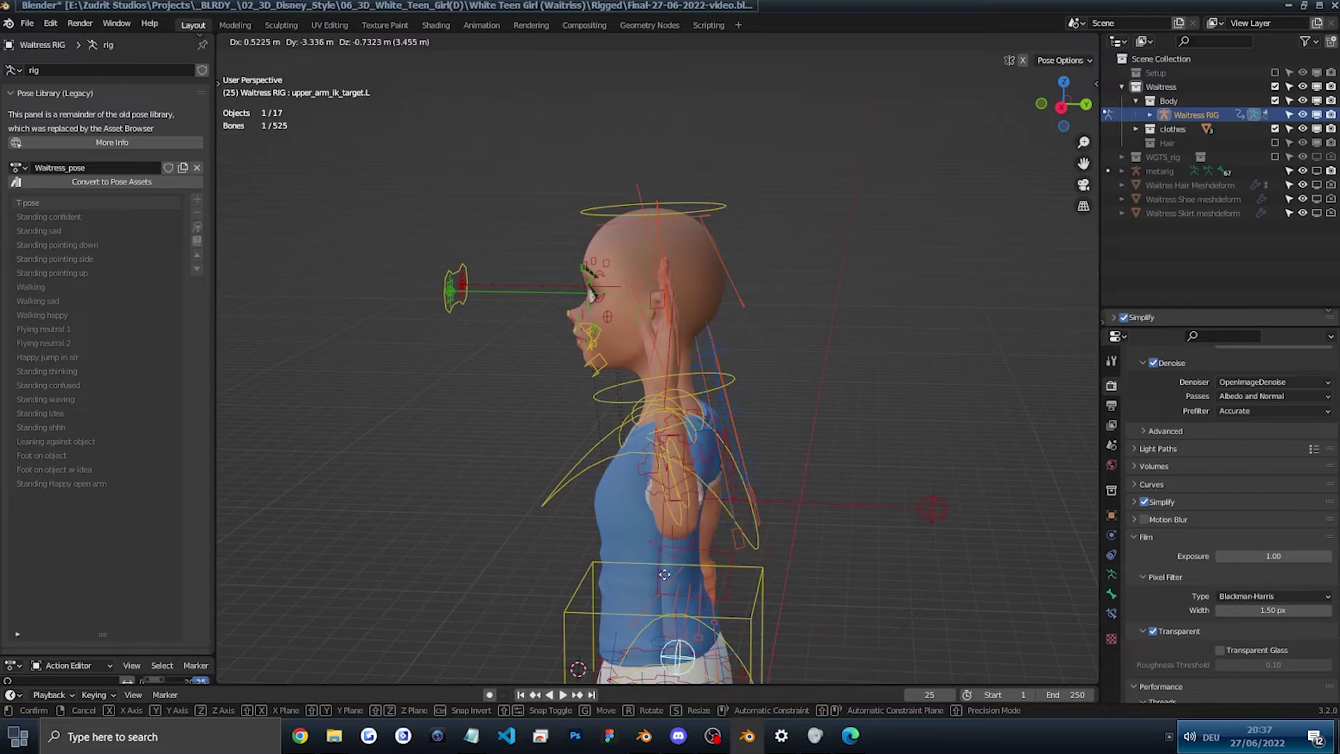
left_click(580, 398)
Step: Show the rig layer settings and turn on the Fingers (Detail) bone layer
middle_click_drag(581, 398, 694, 330)
left_click(620, 221)
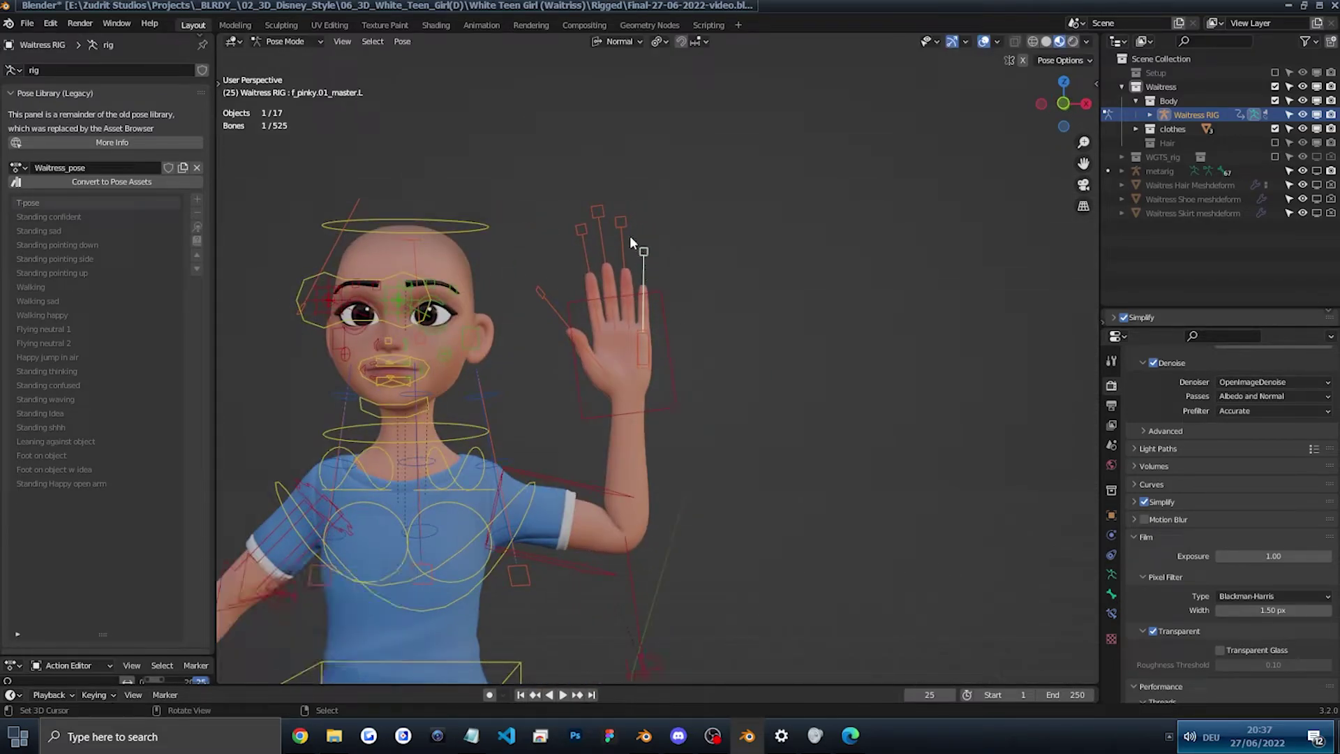
left_click(643, 252, "shift")
key("n")
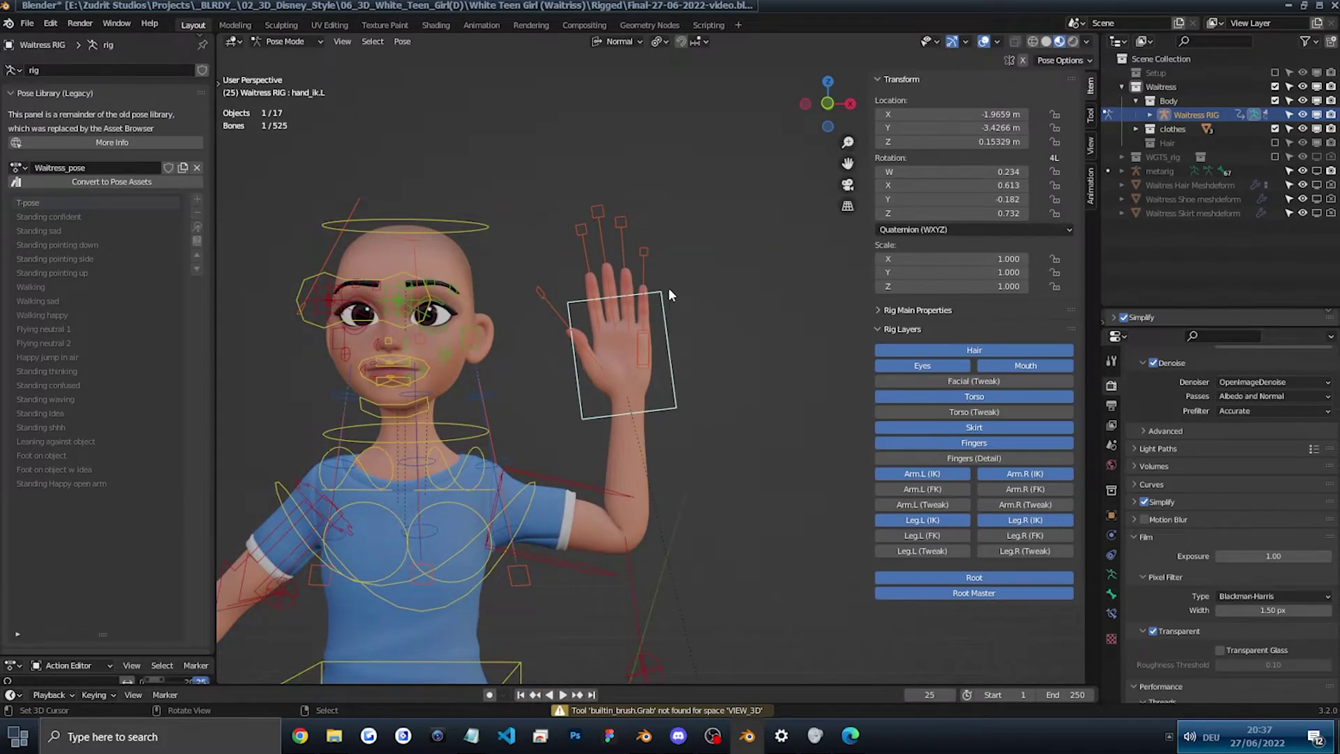
left_click(648, 249)
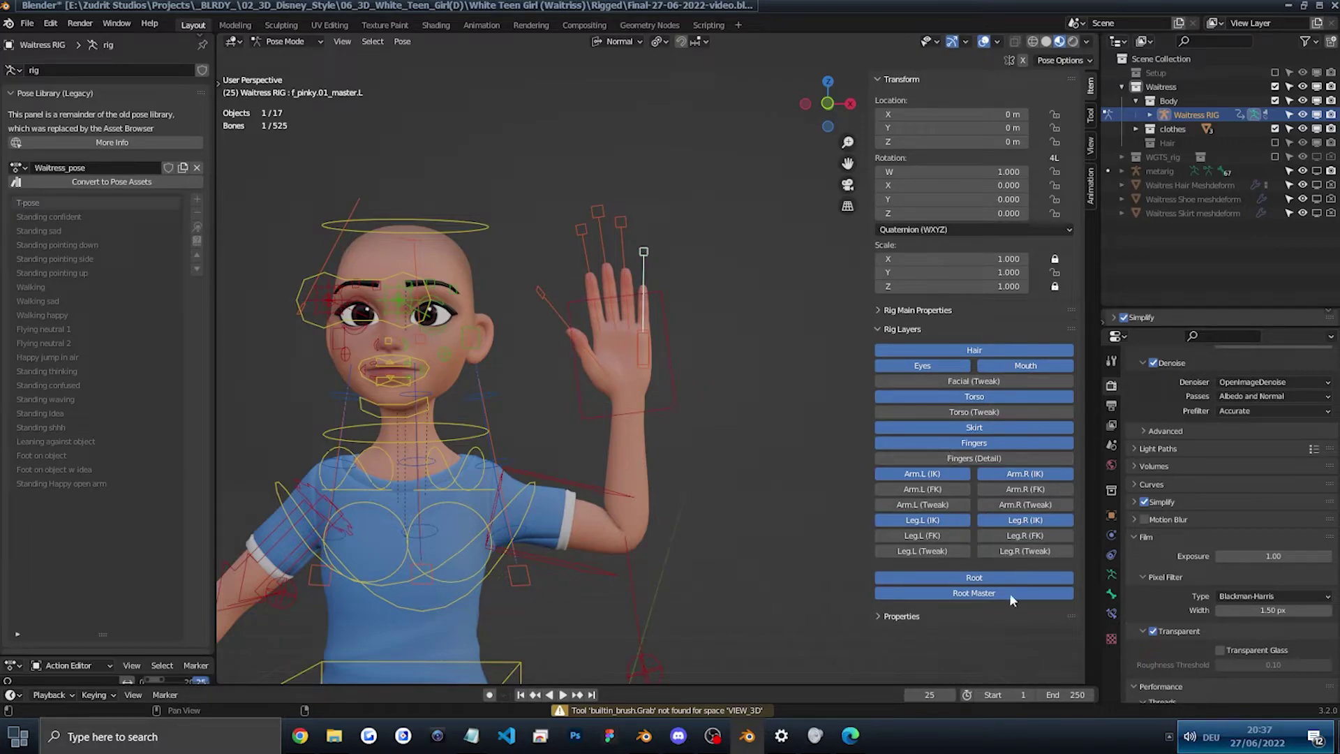
left_click(993, 458)
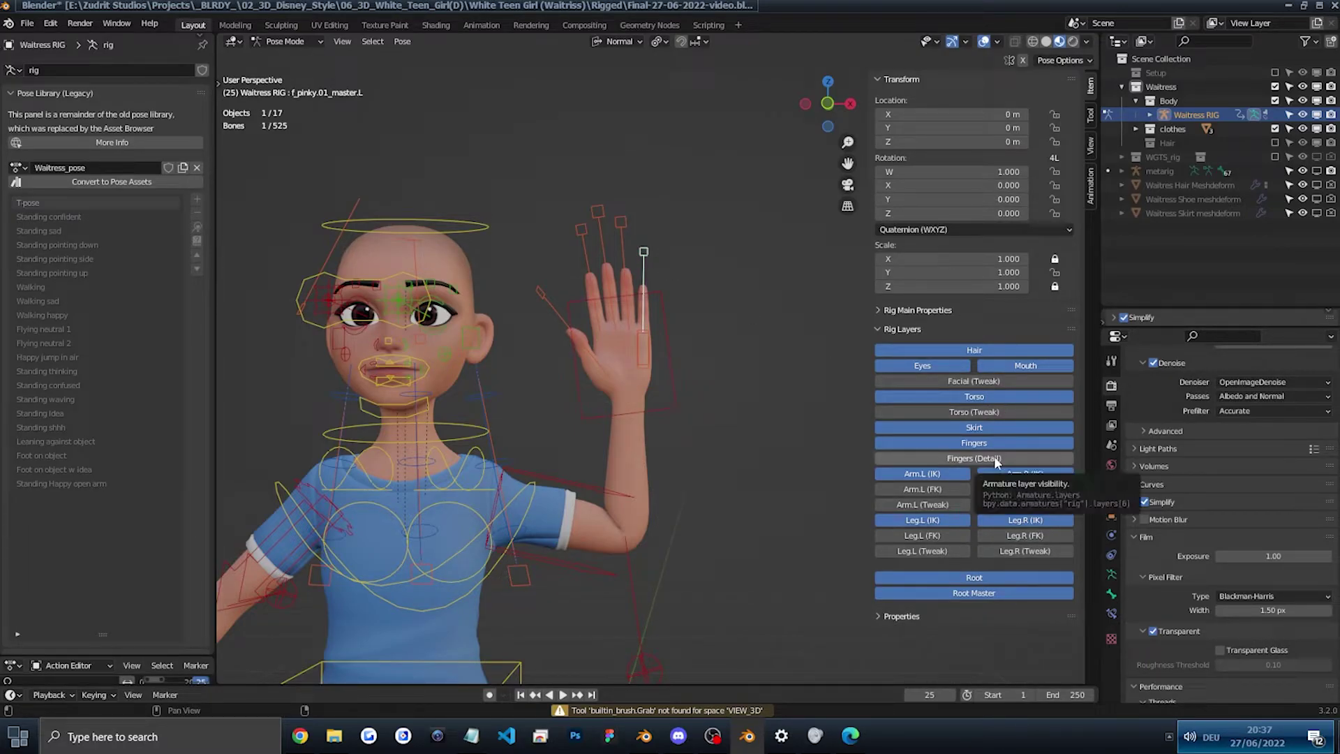
Step: Rotate the left ring and pinky fingers around X to fold them toward the palm
left_click(623, 241, "shift")
middle_click_drag(655, 228, 593, 230)
key("r")
key("x")
left_click(649, 380)
scroll(638, 290, "up", 5)
middle_click_drag(648, 379, 640, 209)
Step: Bend the outer joints of the left ring and pinky fingers around X to curl them fully
left_click(648, 272)
left_click(627, 245, "shift")
key("r")
key("x")
right_click(633, 249)
left_click(610, 266)
middle_click_drag(610, 266, 526, 161)
left_click(592, 282, "shift")
key("r")
key("x")
left_click(585, 254)
Step: Spread the left index finger outward and rotate the middle finger about 3.5° to form a peace sign
left_click(530, 155)
left_click(533, 145)
key("r")
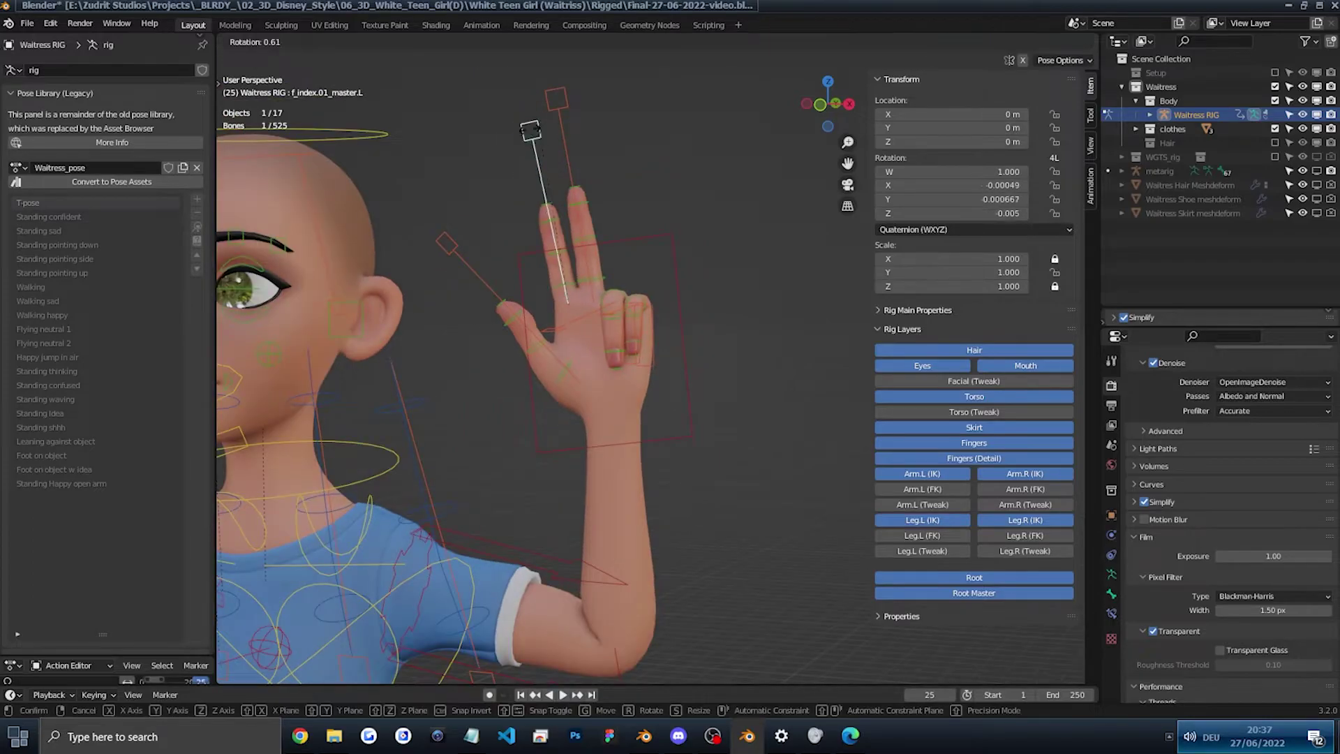
left_click(578, 182)
left_click(584, 196)
key("r")
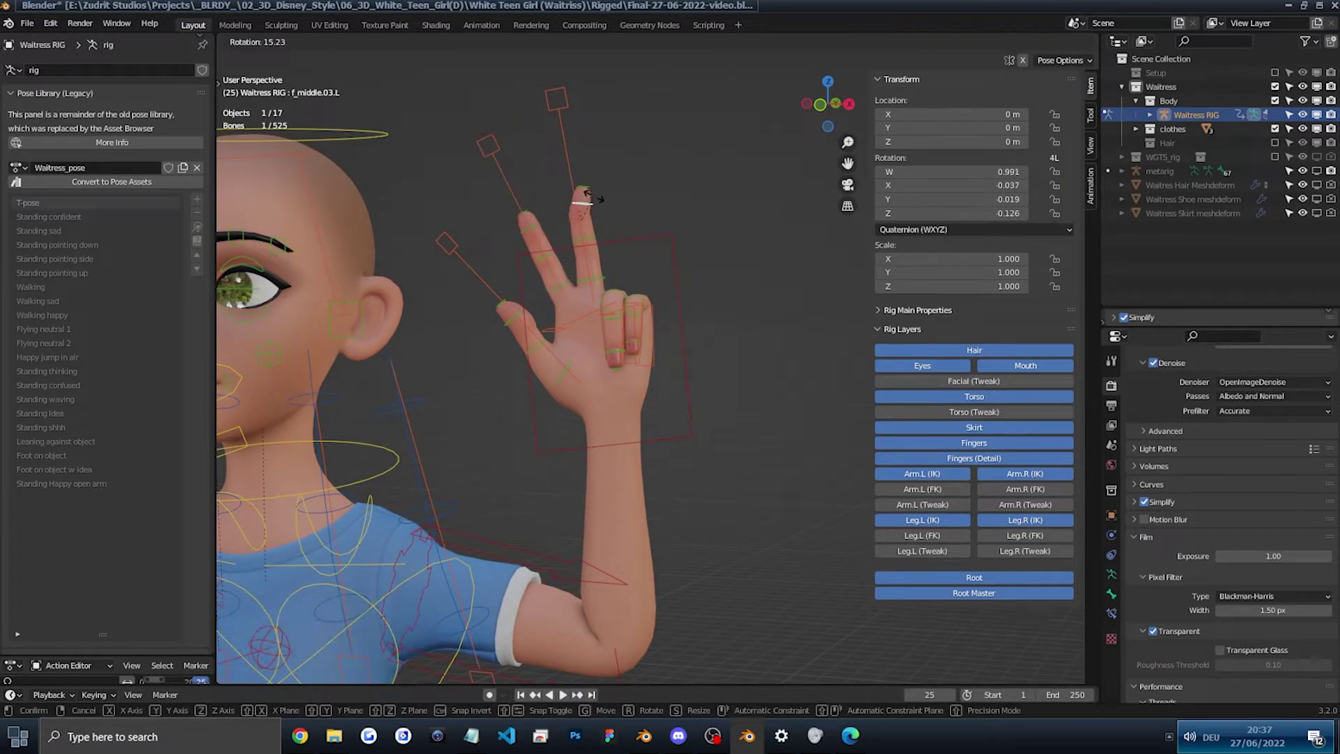
key("Escape")
key("r")
left_click(591, 231)
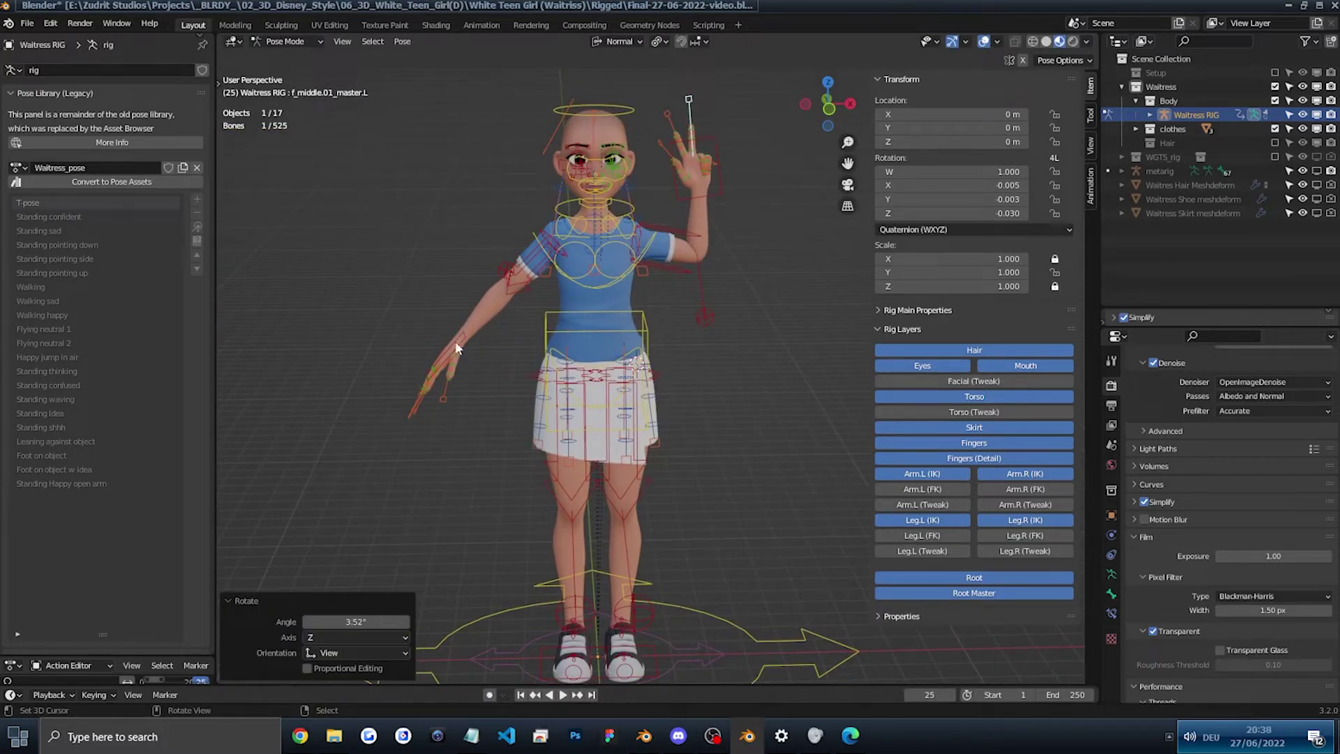
Step: Move the right hand IK control about 2.4 m inward along X, toward the waist
left_click(456, 348)
key("g")
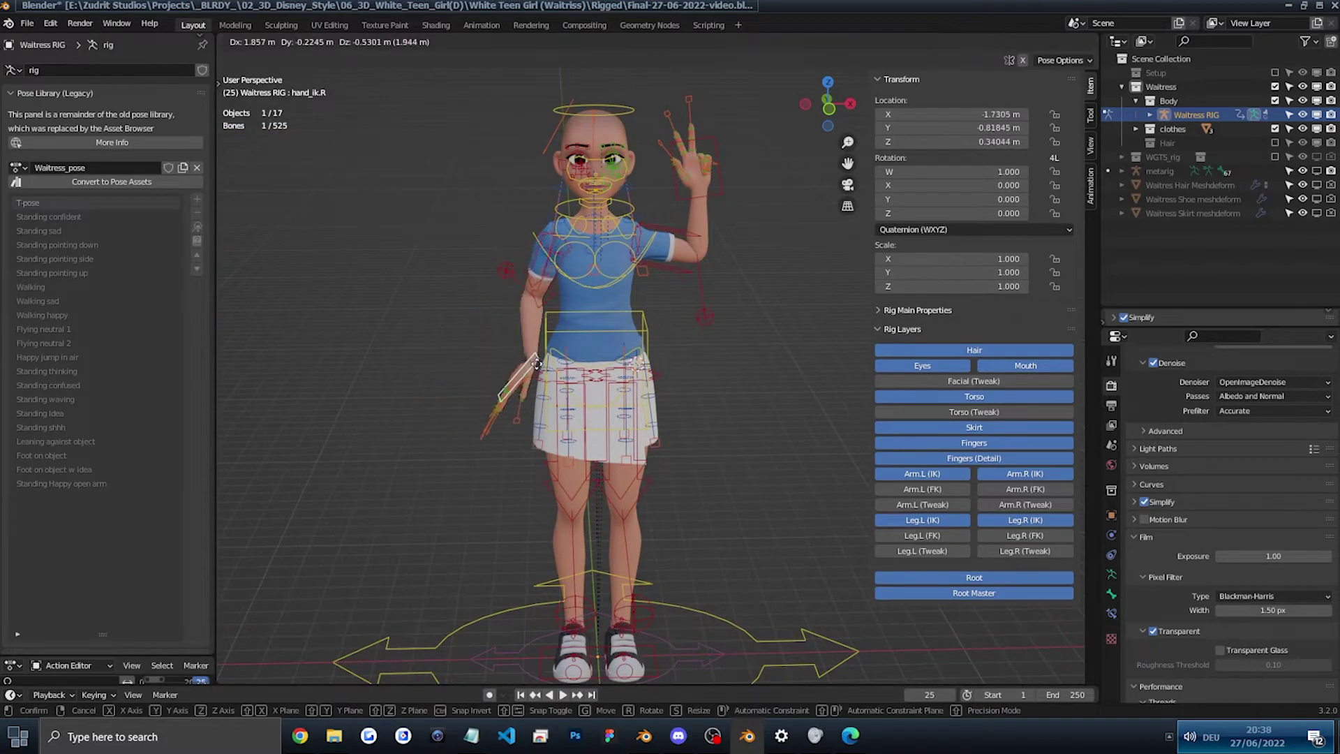
left_click(568, 318)
Step: Rotate and nudge the right hand control until the hand rests against the hip
middle_click_drag(575, 312, 644, 287)
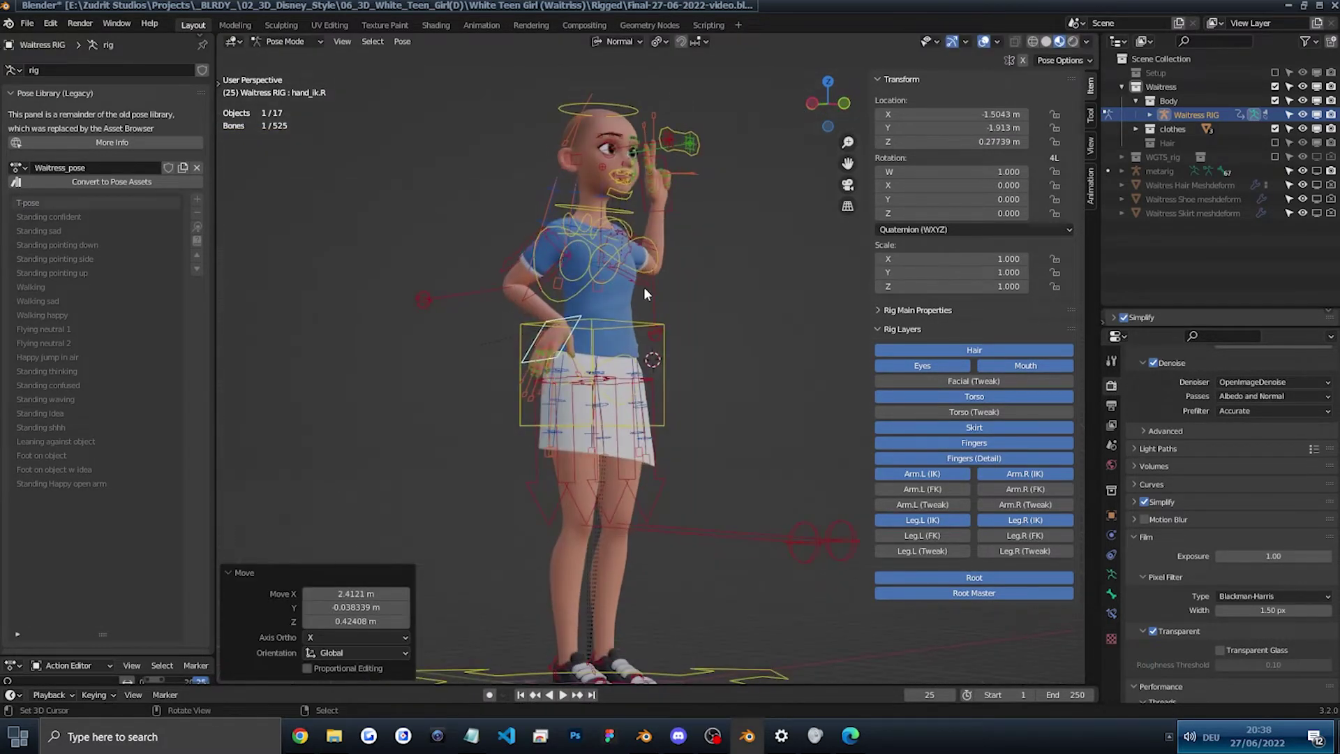
key("r")
key("x")
scroll(614, 283, "up", 5)
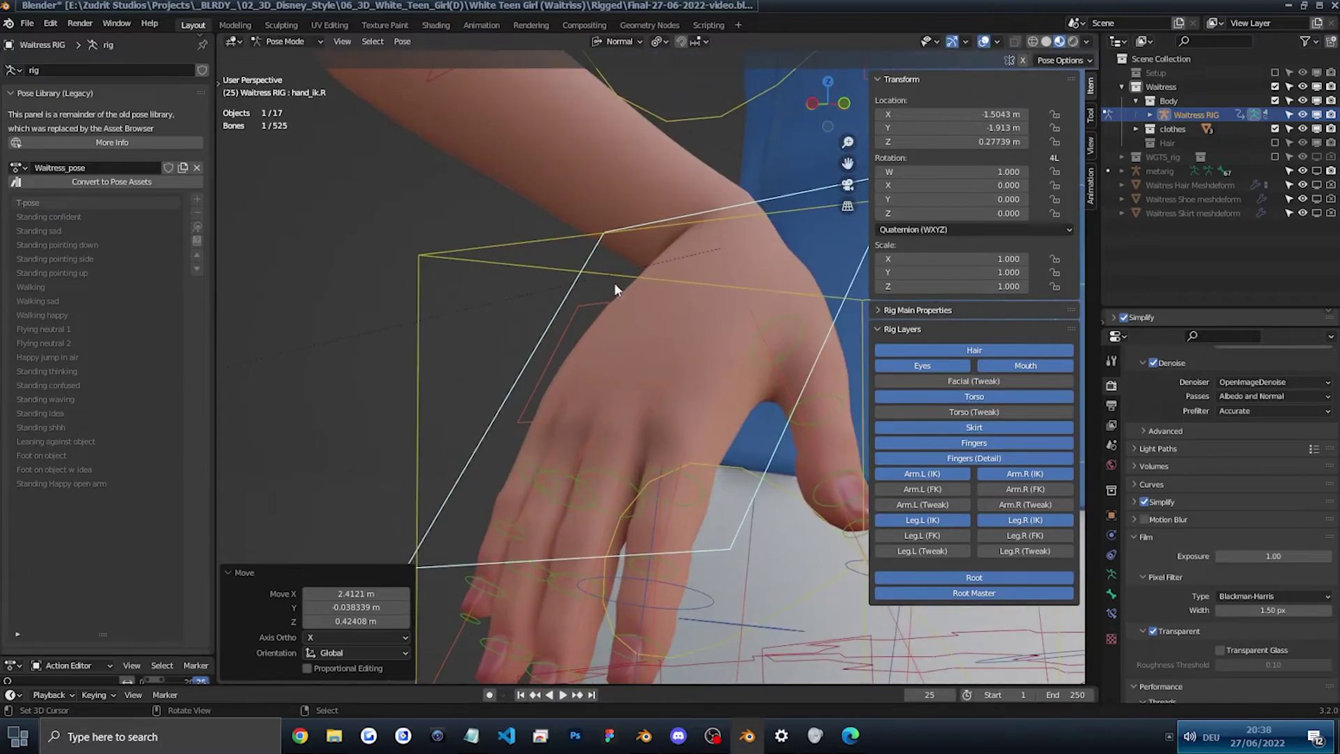
scroll(582, 317, "down", 3)
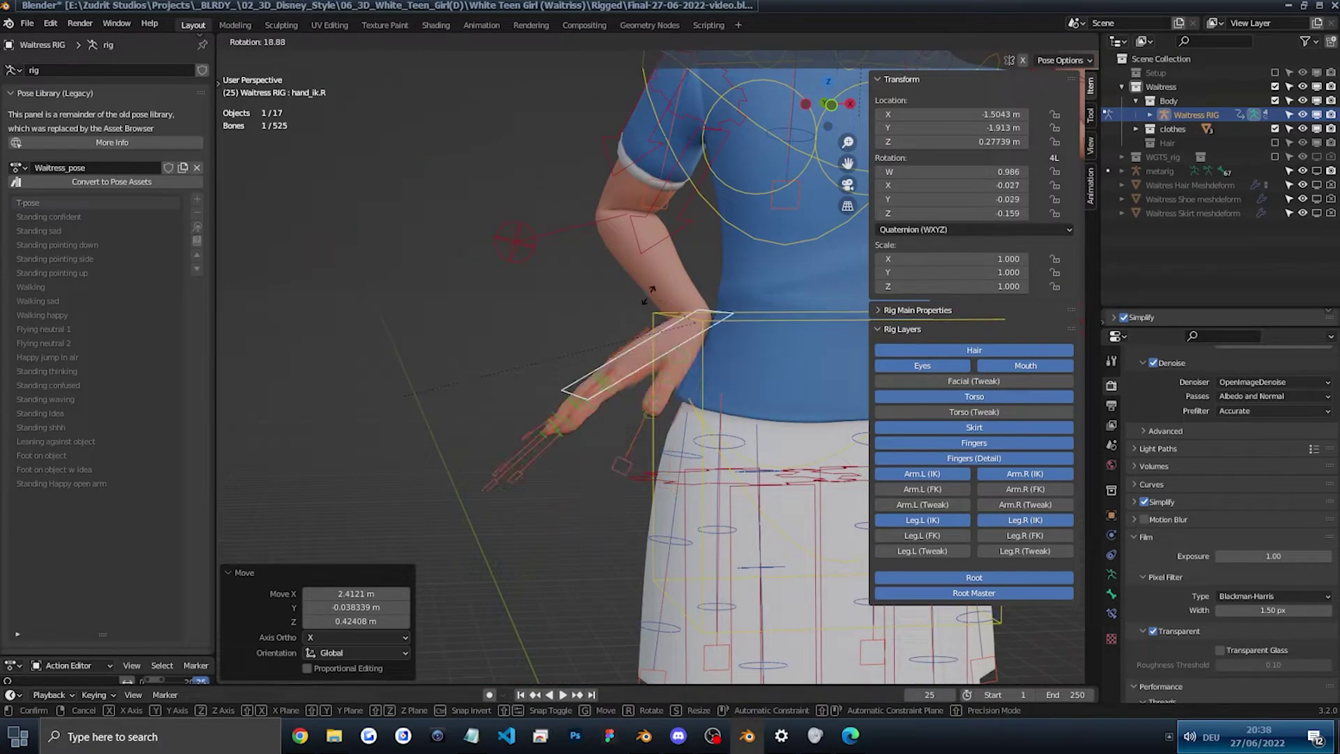
right_click(621, 325)
key("ctrl+z")
scroll(698, 327, "down", 5)
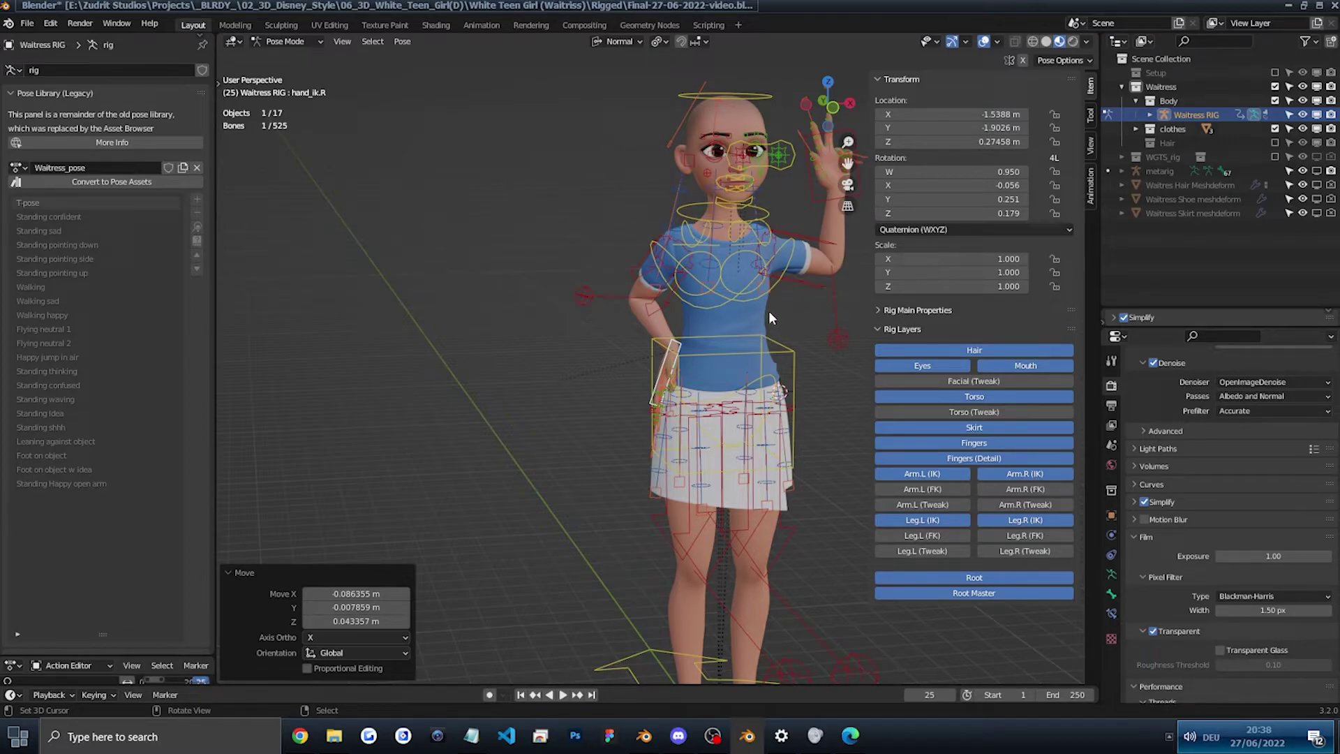
Step: Lower the jaw control to open the character's mouth
scroll(779, 293, "down", 4)
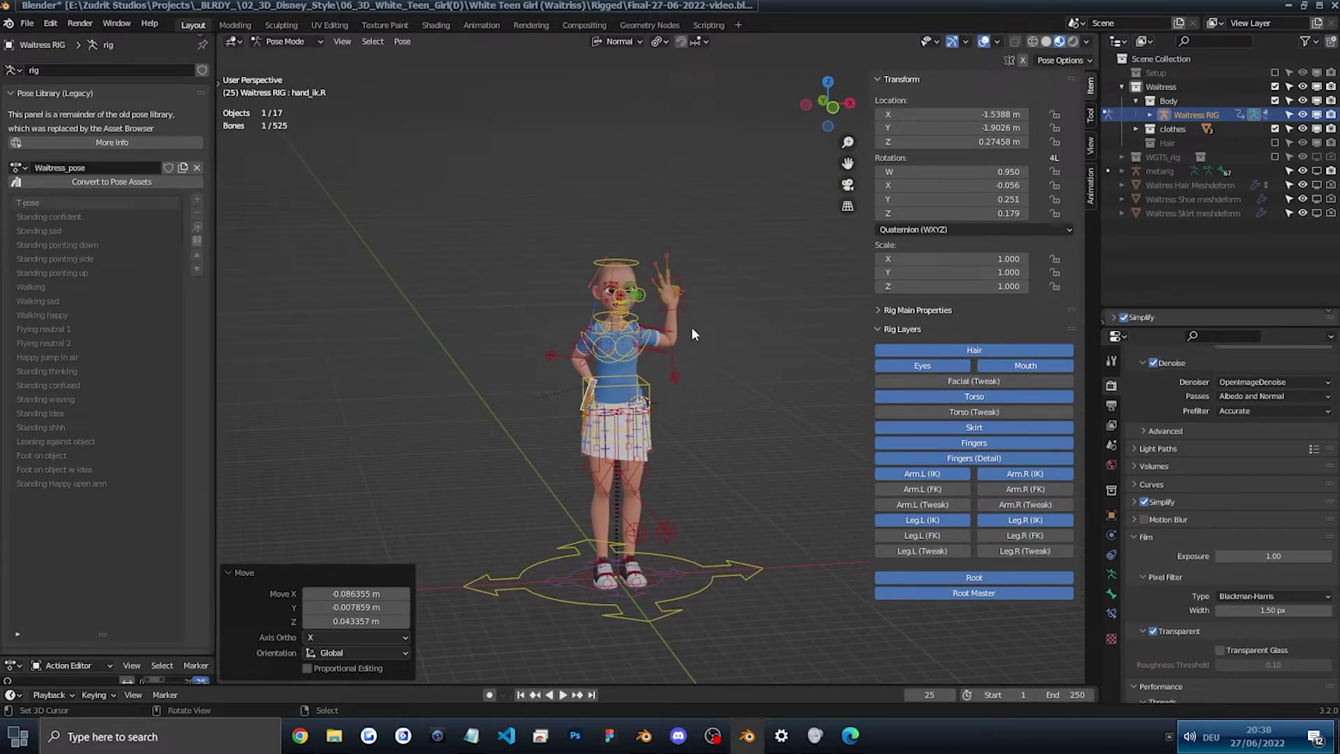
scroll(550, 337, "up", 4)
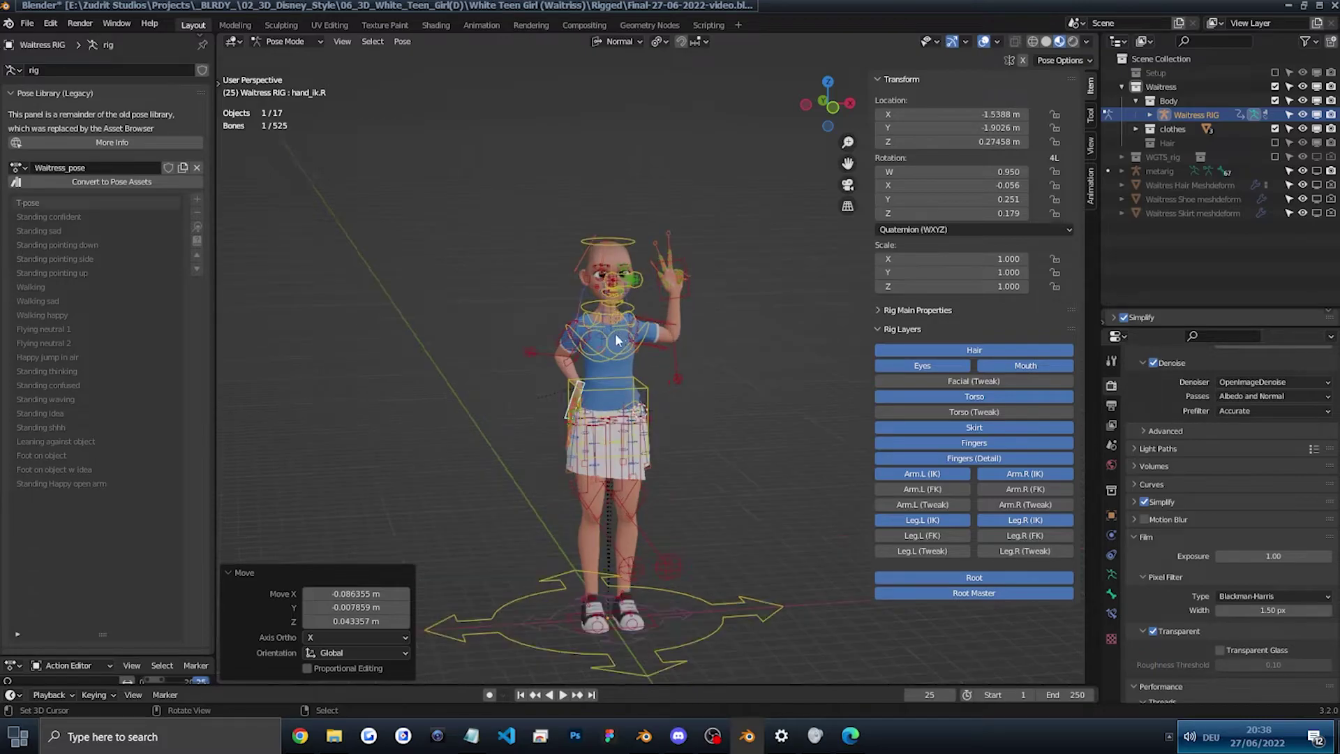
mouse_move(464, 344)
middle_mouse_down()
mouse_move(586, 349)
mouse_move(461, 346)
middle_mouse_up()
scroll(578, 234, "up", 3)
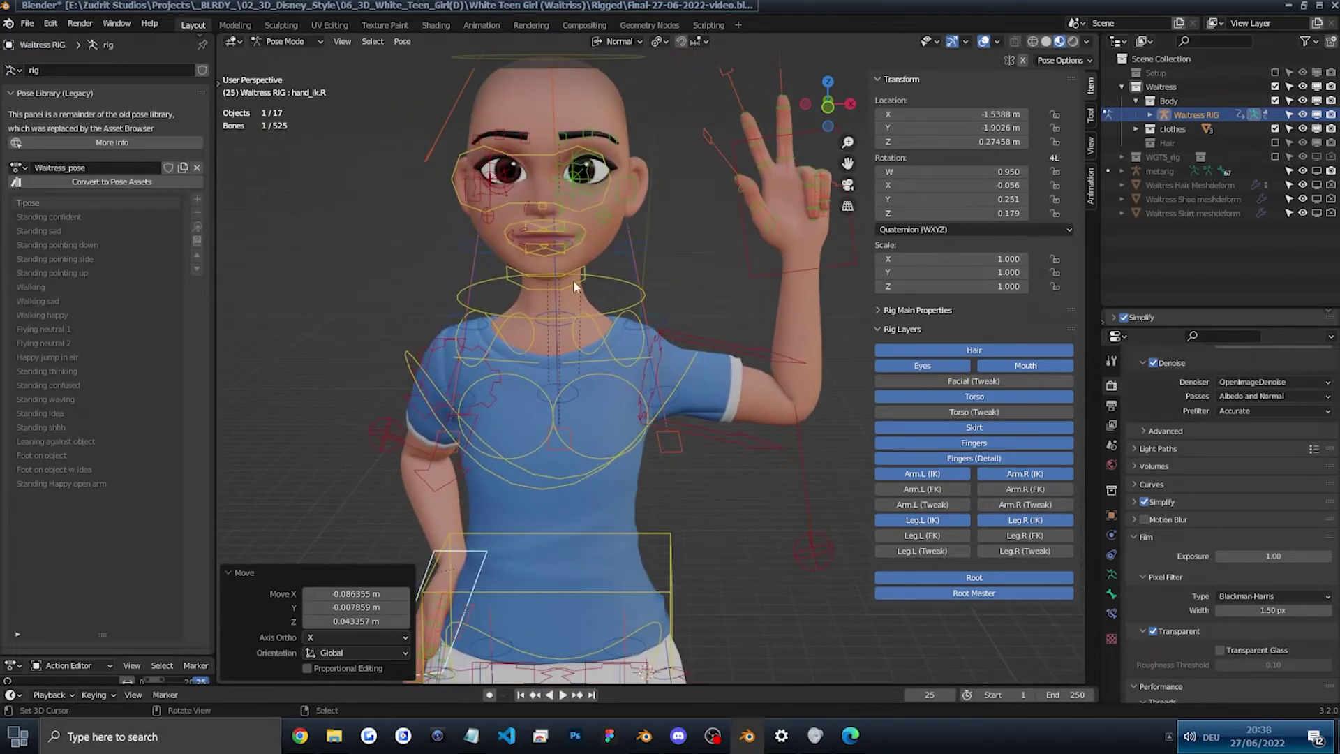
left_click(535, 257)
left_click(549, 275)
key("g")
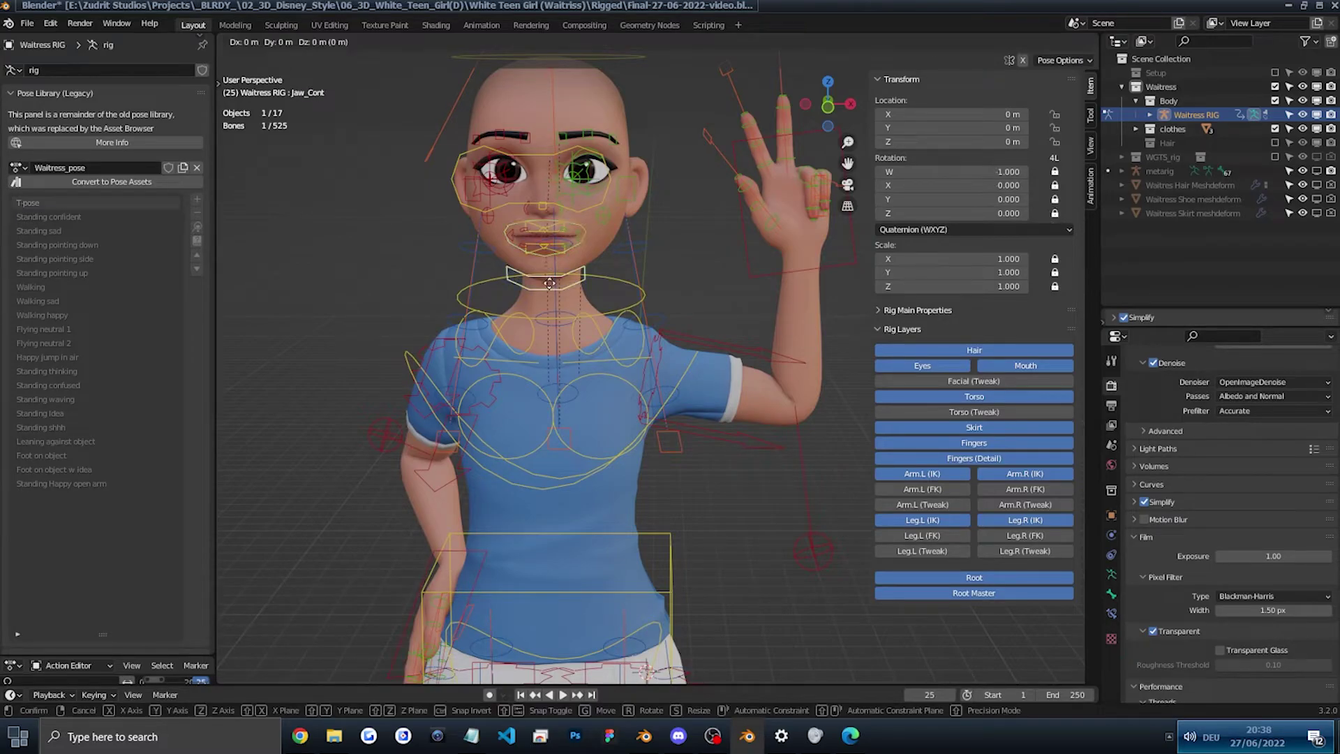
left_click(552, 298)
scroll(551, 245, "up", 3)
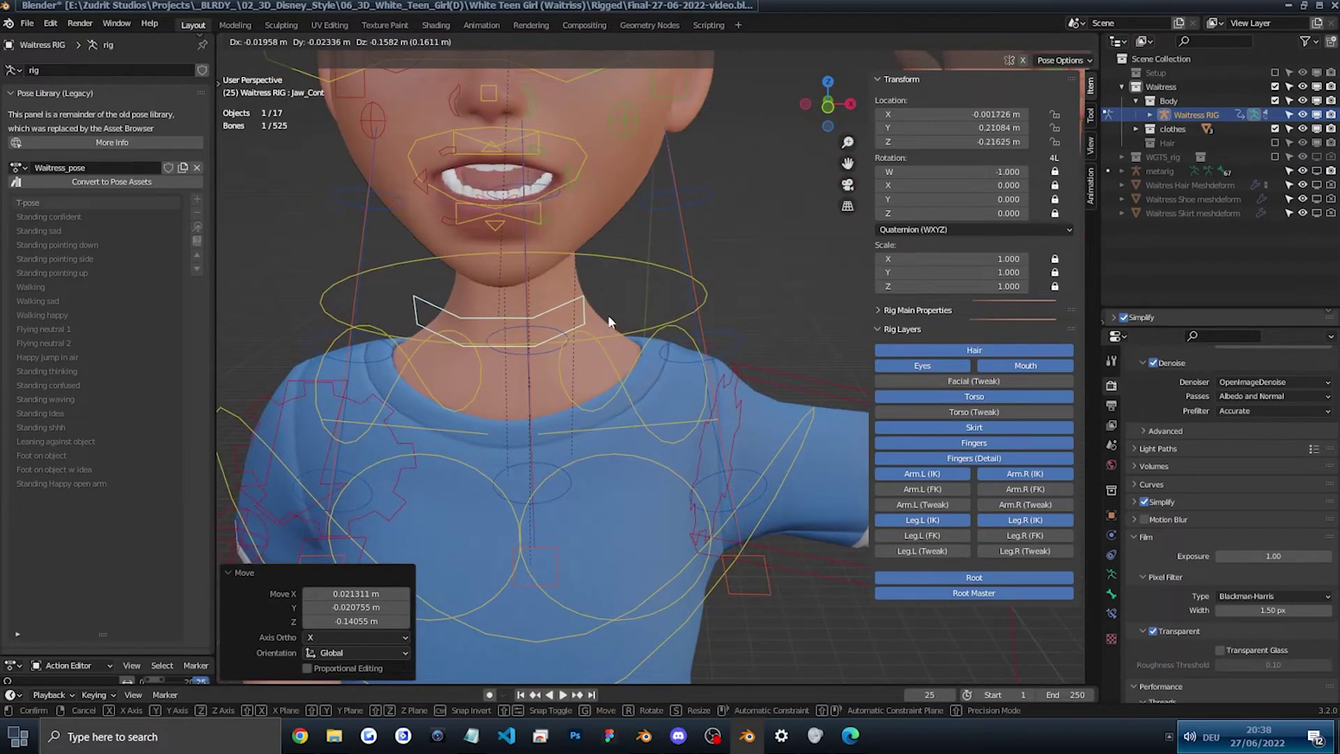
scroll(604, 303, "down", 3)
left_click(521, 261)
left_click(472, 250, "shift")
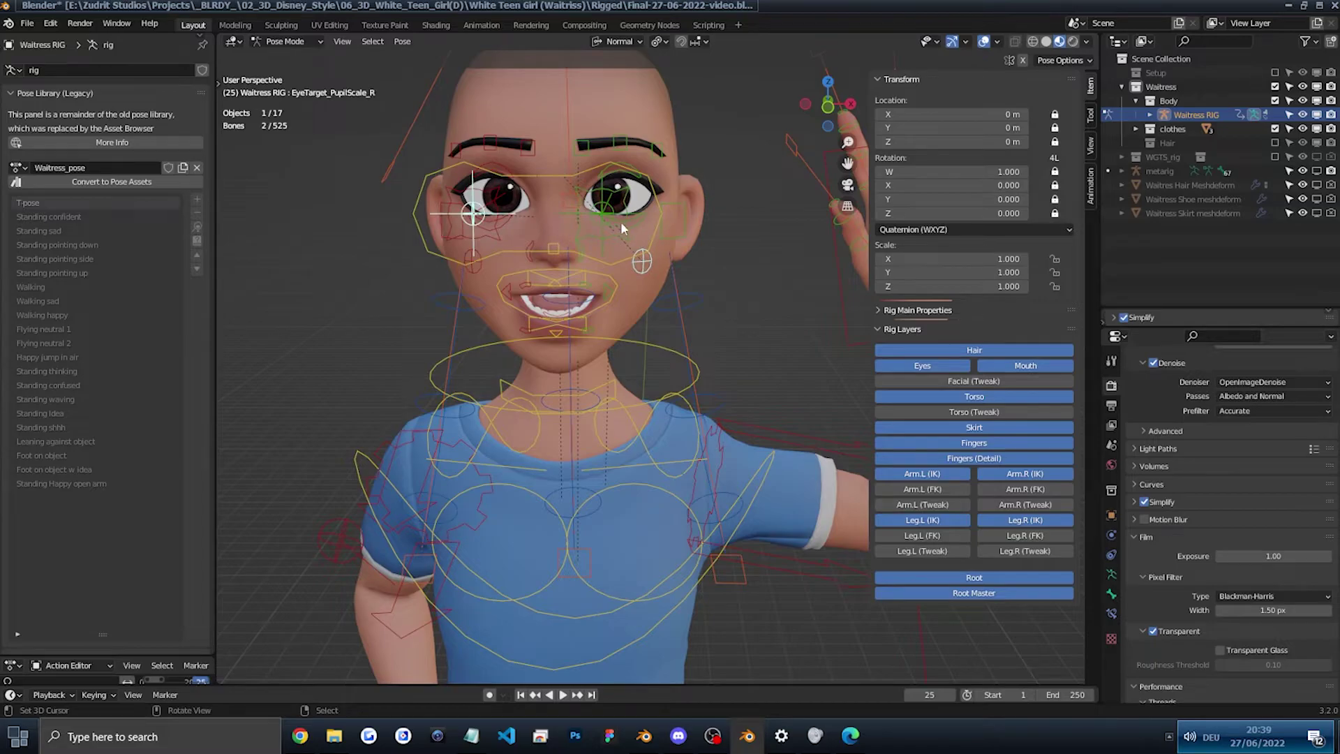
left_click(475, 265, "shift")
key("s")
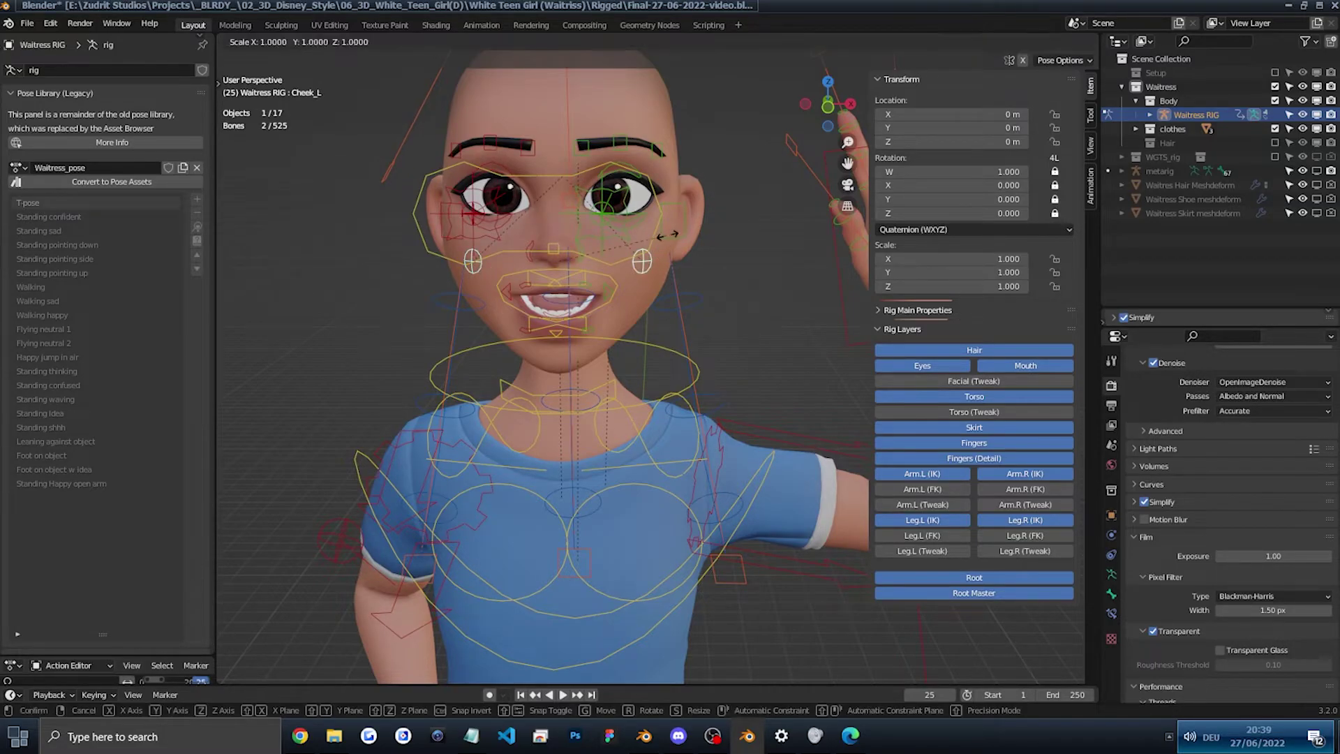
right_click(684, 232)
Step: Move the eye target control slightly higher in front of the face
scroll(644, 264, "down", 3)
left_click(646, 269)
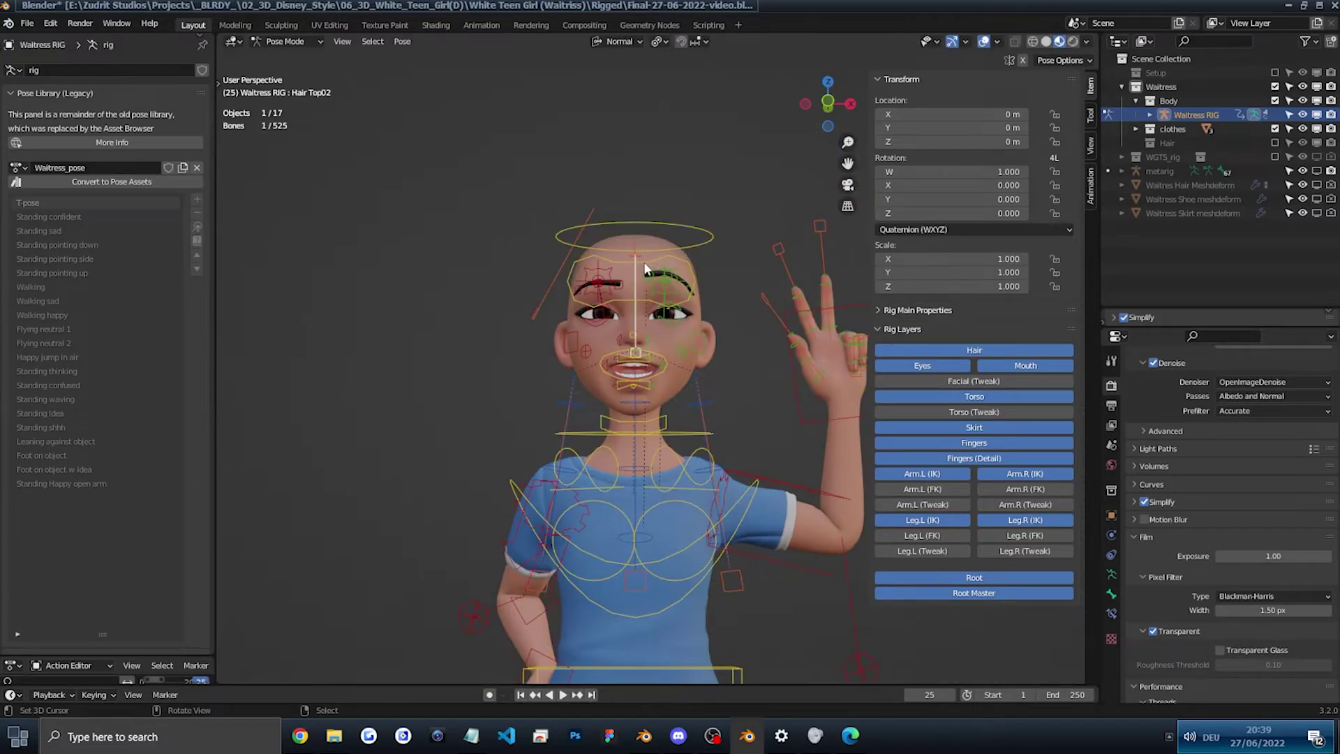
left_click(637, 310)
key("g")
left_click(647, 255)
Step: Move the right foot IK control outward by about 2.26 m along its X axis
scroll(648, 254, "down", 2)
middle_click_drag(648, 255, 661, 359)
scroll(660, 359, "down", 3)
scroll(688, 488, "up", 7)
key("g")
left_click(468, 512)
left_click(452, 498)
key("g")
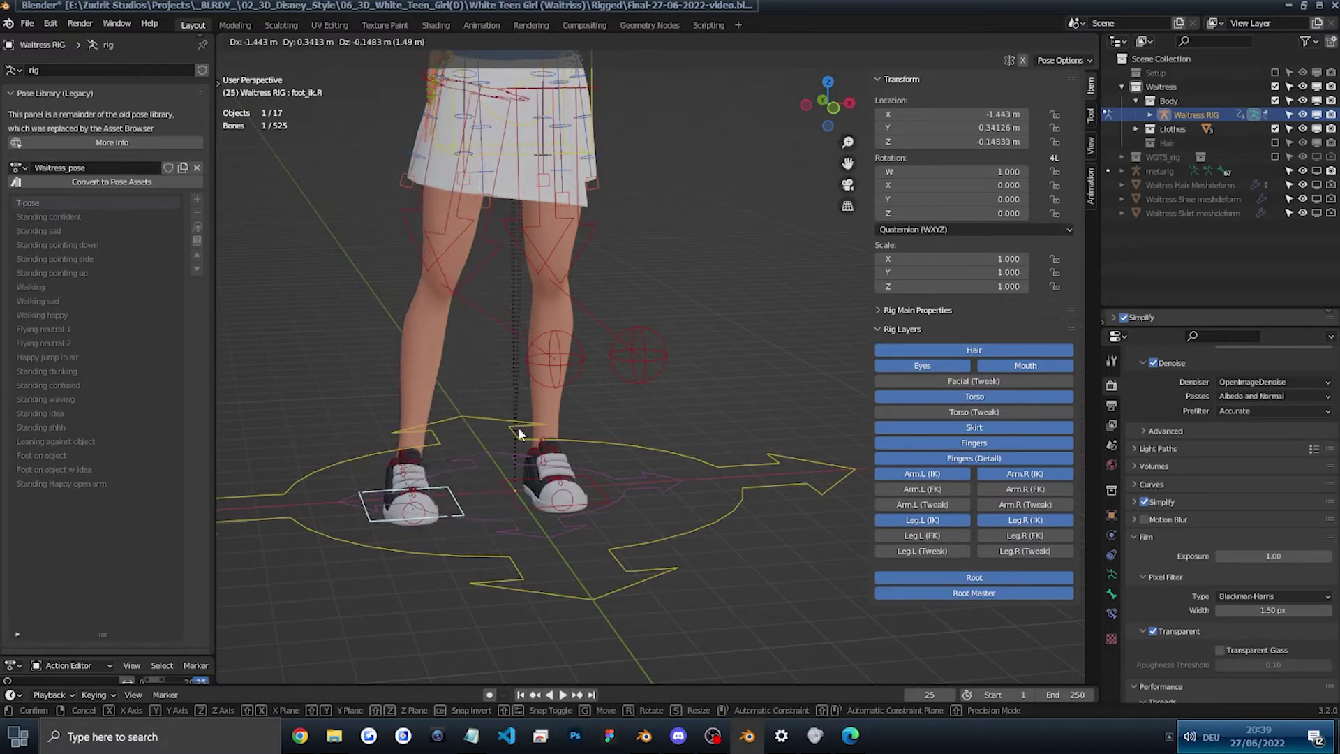
key("x")
left_click(437, 416)
Step: Move the right foot back and up, and rotate its heel control about 37.7° to lift the heel
middle_click_drag(437, 416, 598, 408)
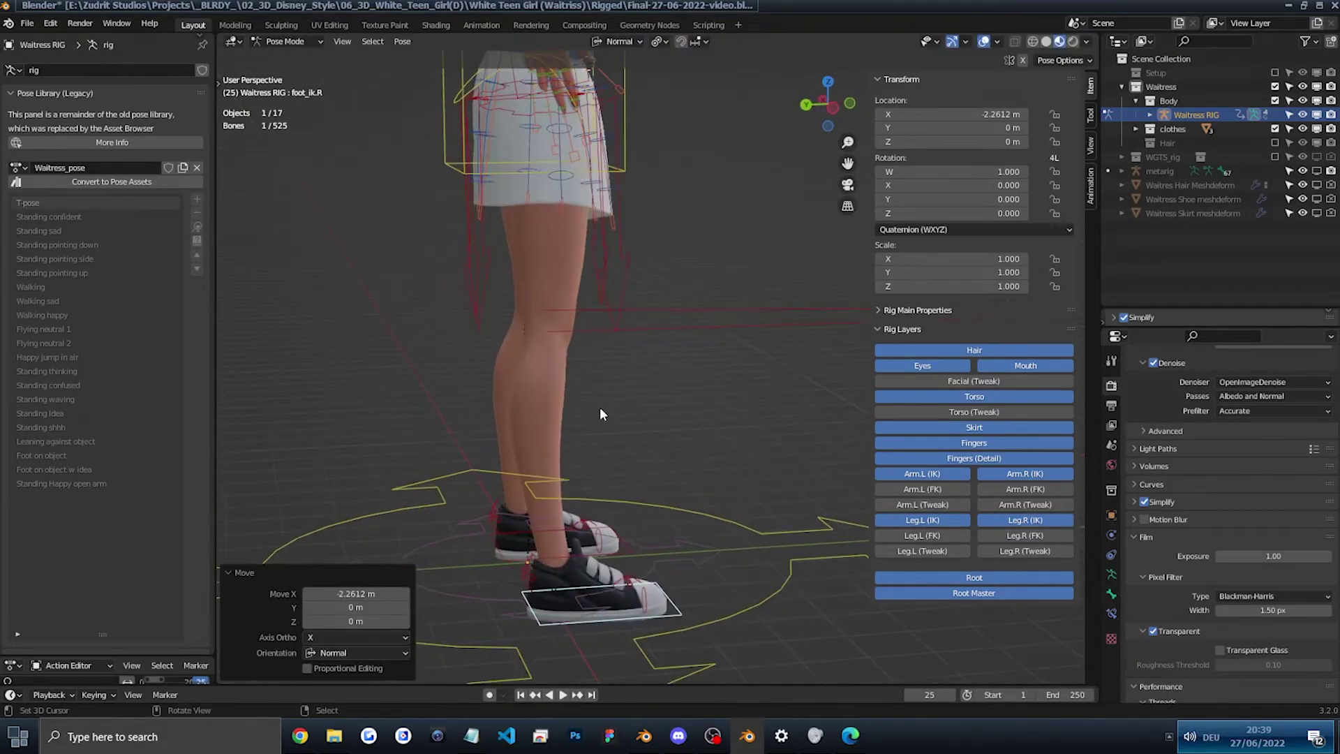
key("g")
left_click(482, 475)
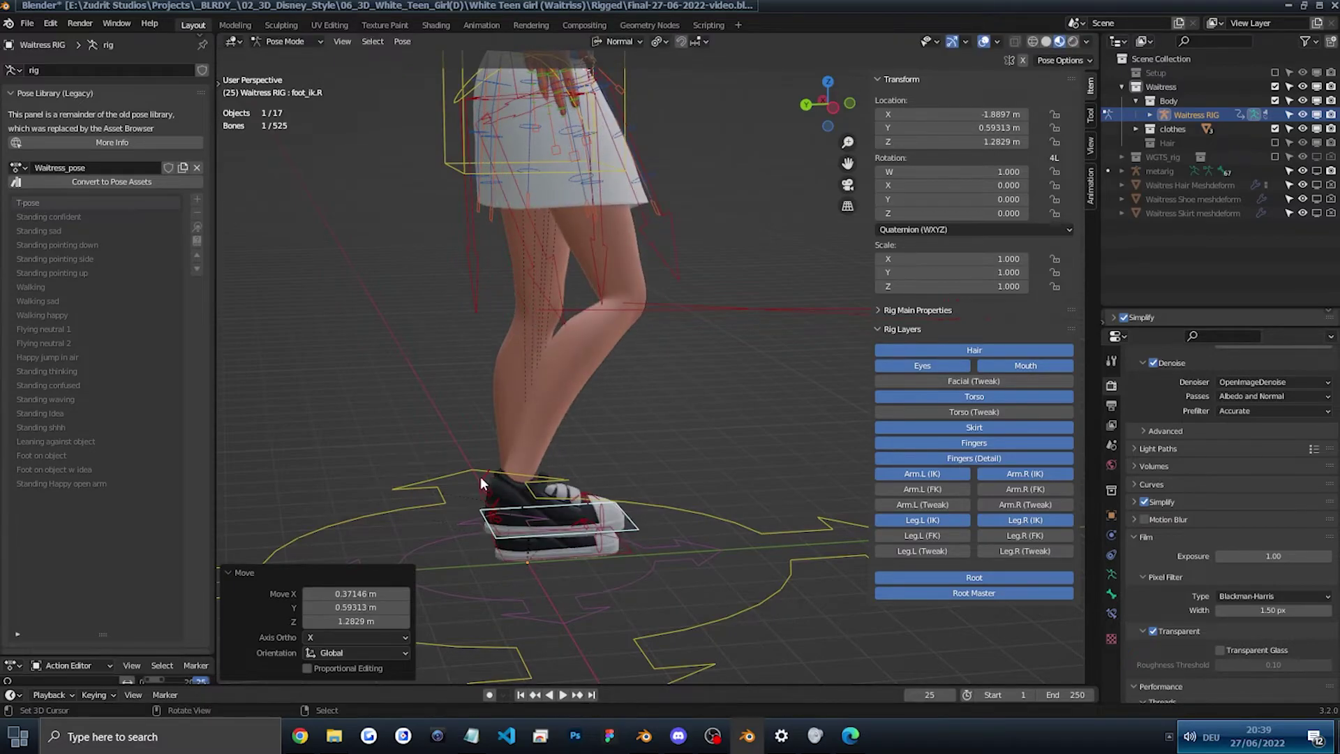
left_click(482, 475)
key("r")
left_click(614, 507)
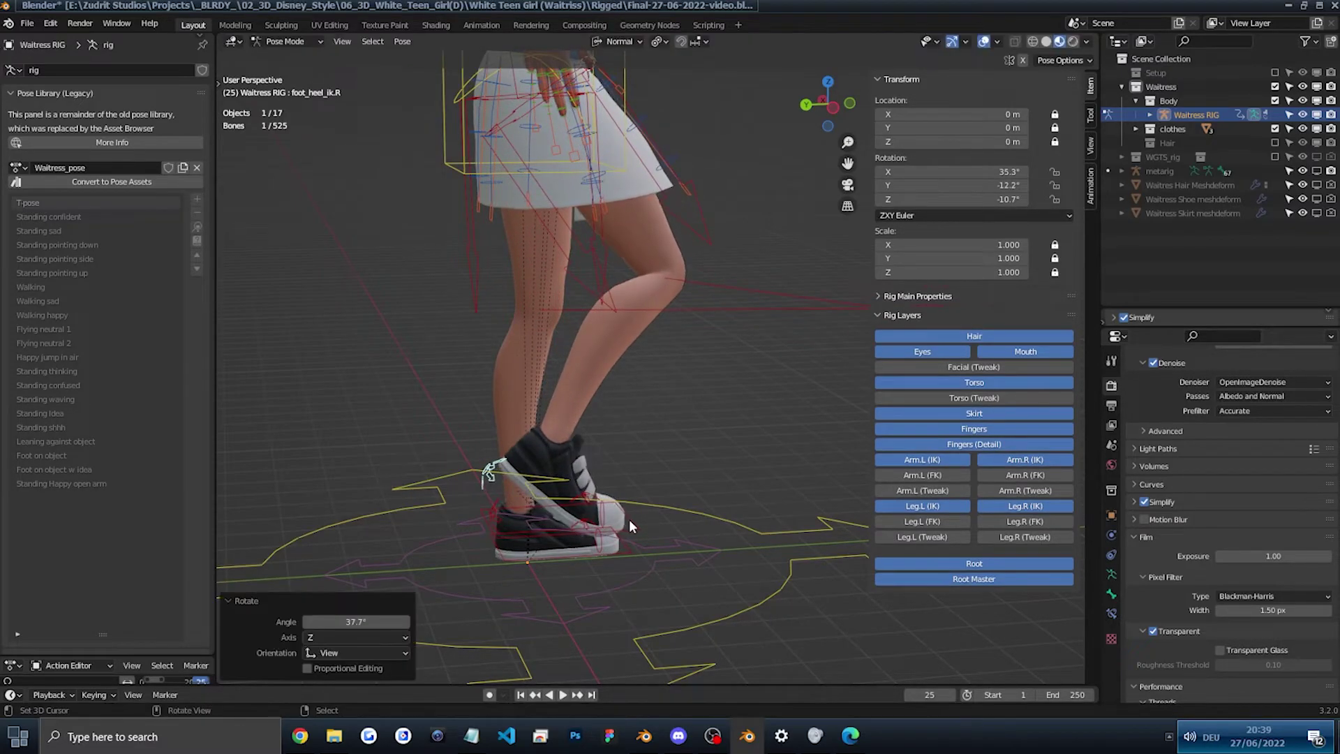
Step: Reposition the right foot control higher and move the right knee's IK target outward
left_click(630, 519)
key("g")
left_click(614, 433)
middle_click_drag(614, 433, 525, 393)
left_click(534, 317)
key("g")
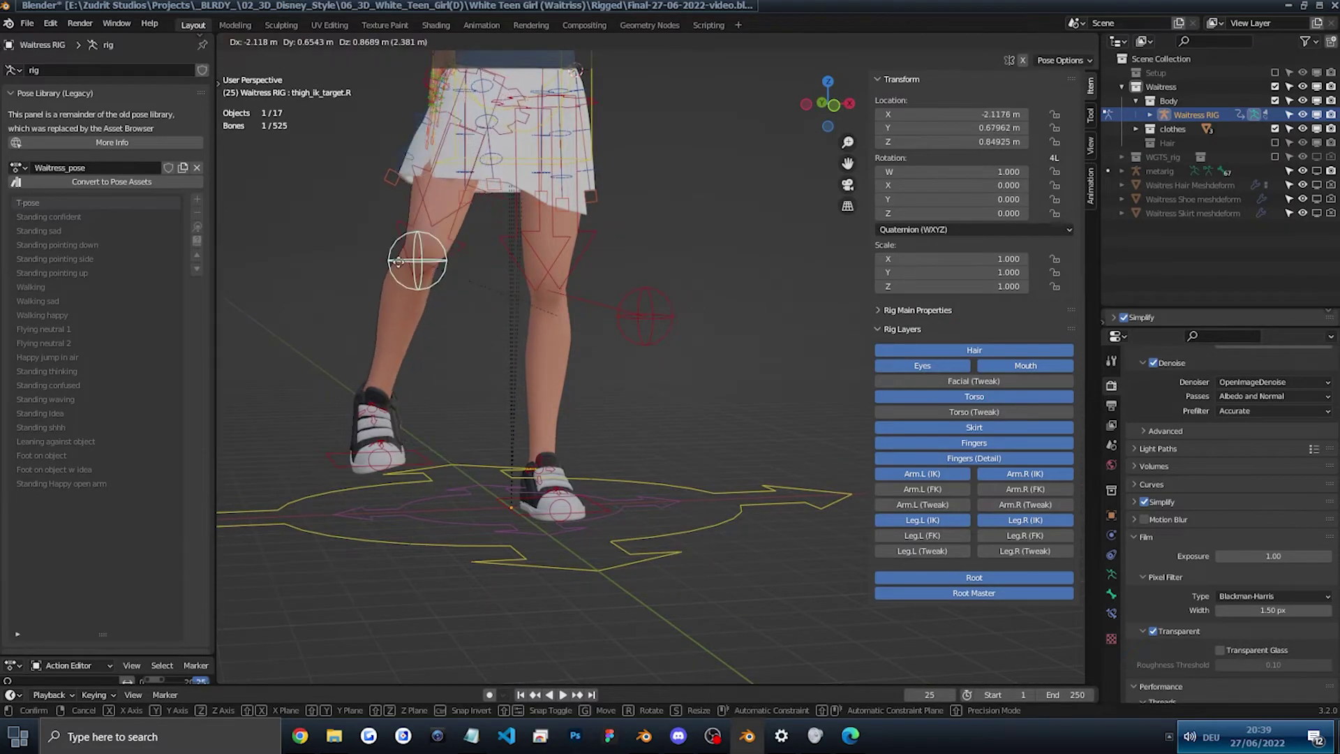
left_click(382, 259)
Step: Move the right foot control down to the ground and inward, closer to the left foot
left_click(428, 457)
middle_click_drag(428, 457, 480, 447)
key("g")
left_click(509, 461)
scroll(509, 461, "down", 5)
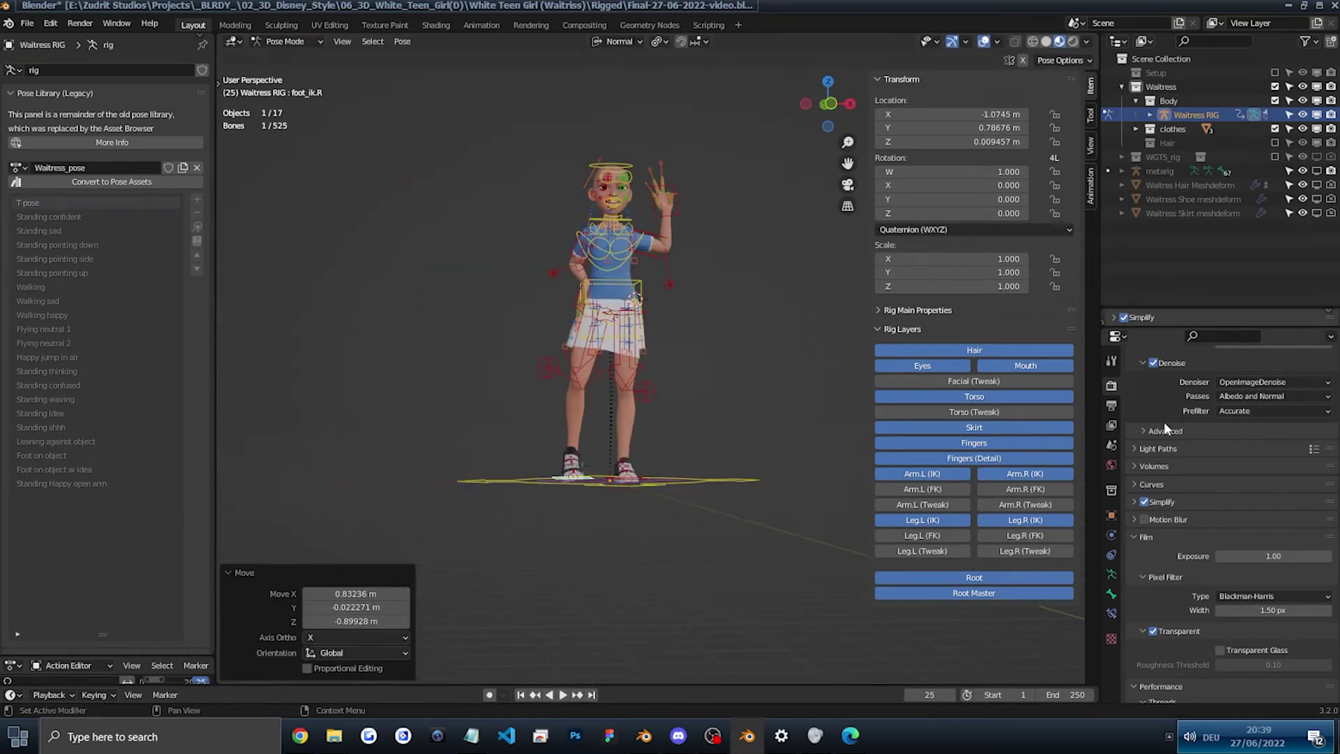
Step: Re-enable the Hair collection and view the posed character through the scene camera
left_click(1275, 141)
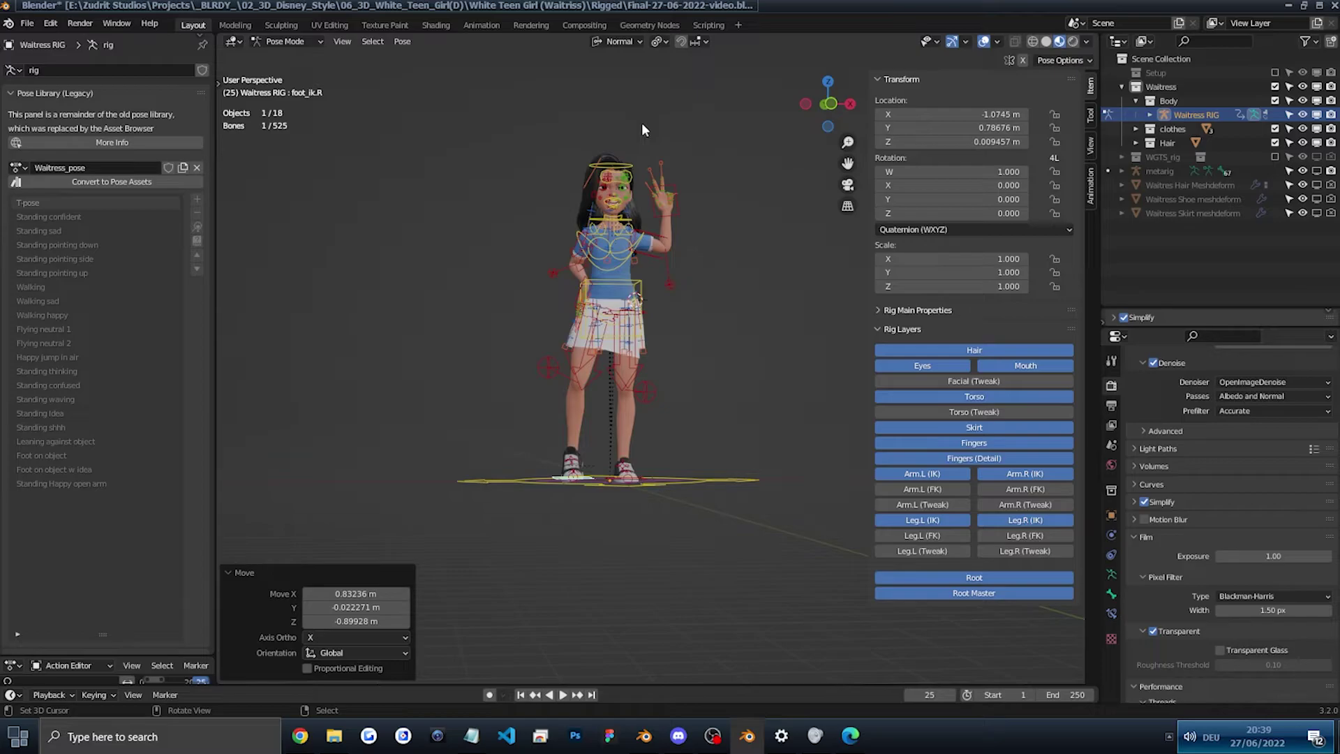
key("KP_0")
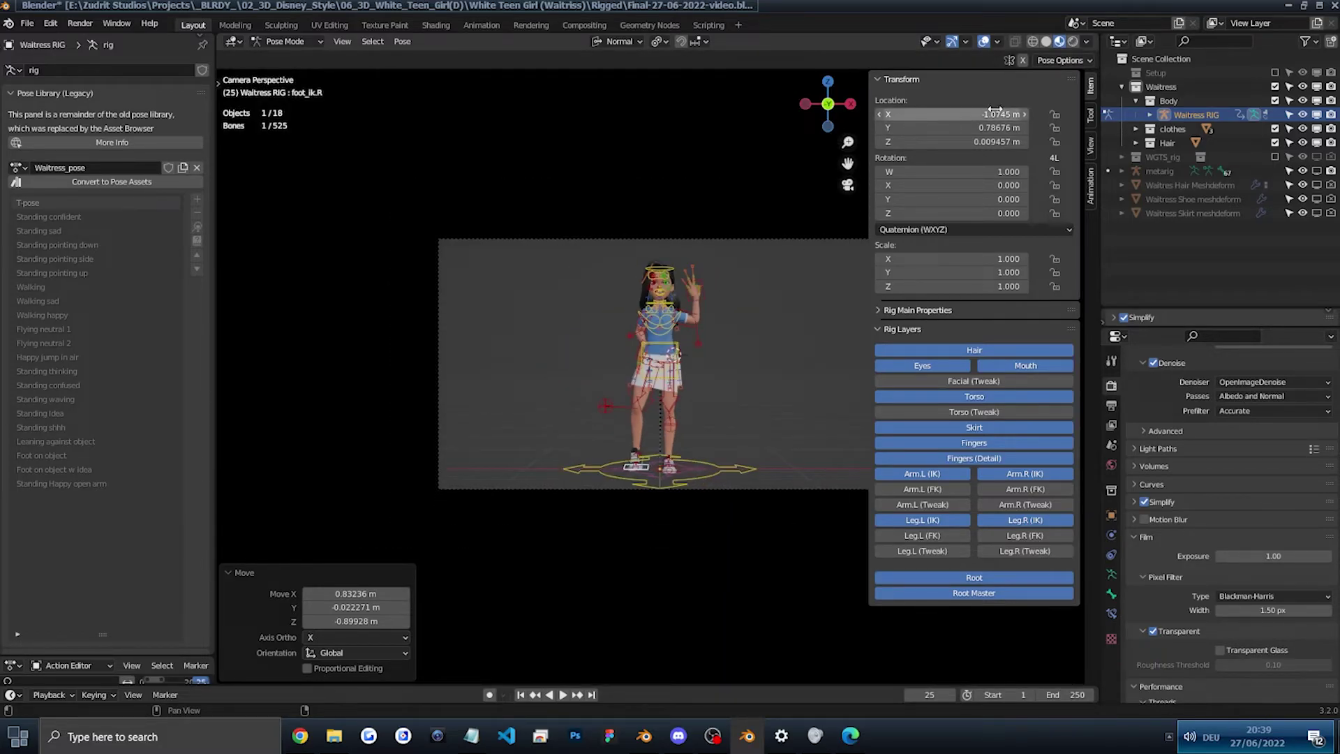
Step: Hide the viewport's sidebar and overlays and fit the camera frame to the viewport to view the peace-sign pose
key("n")
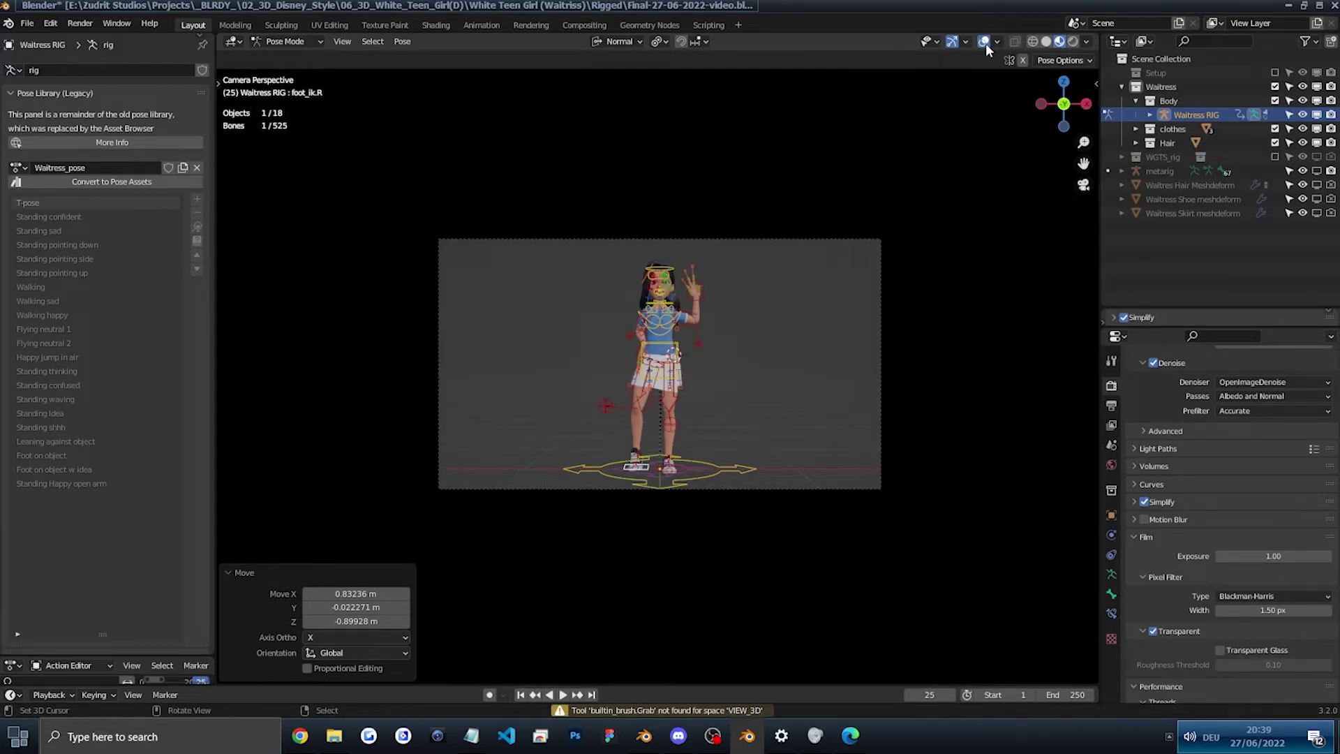
left_click(984, 42)
key("Home")
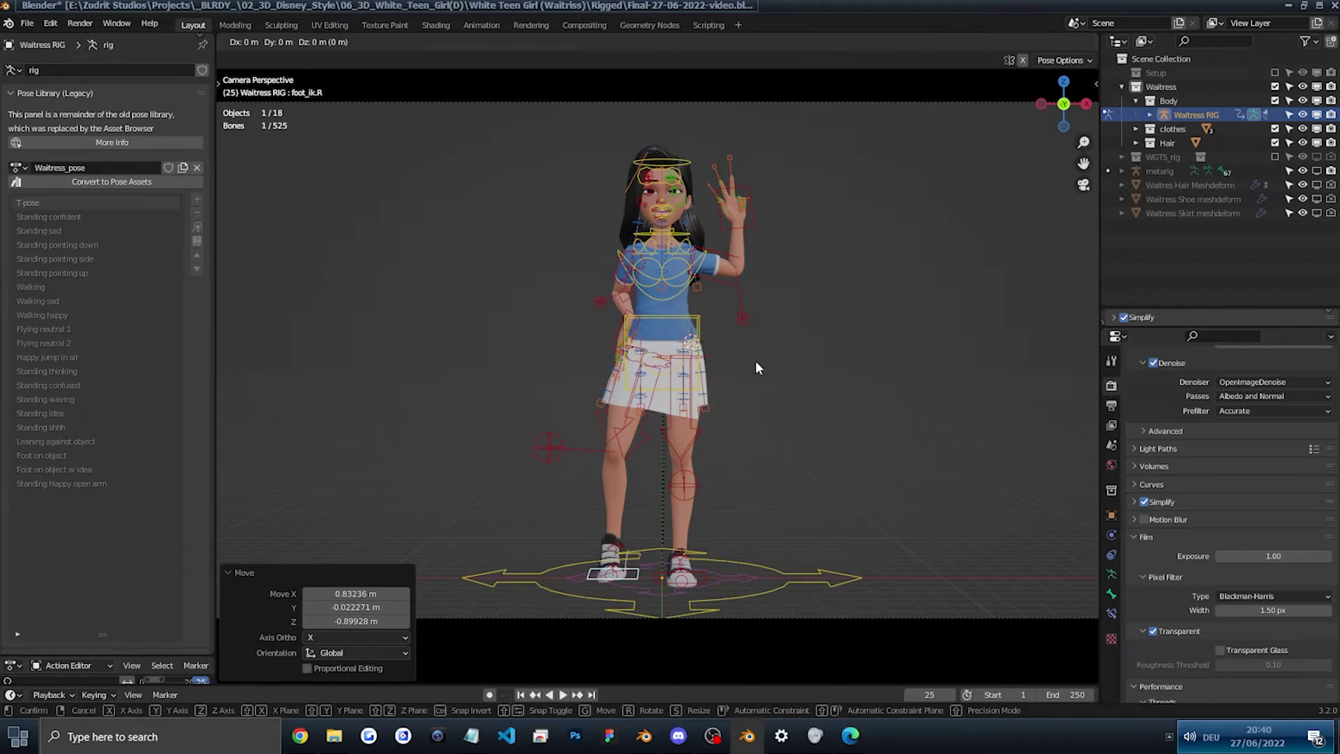
Step: Try moving the torso control of the posed rig
right_click(676, 312)
left_click(780, 392)
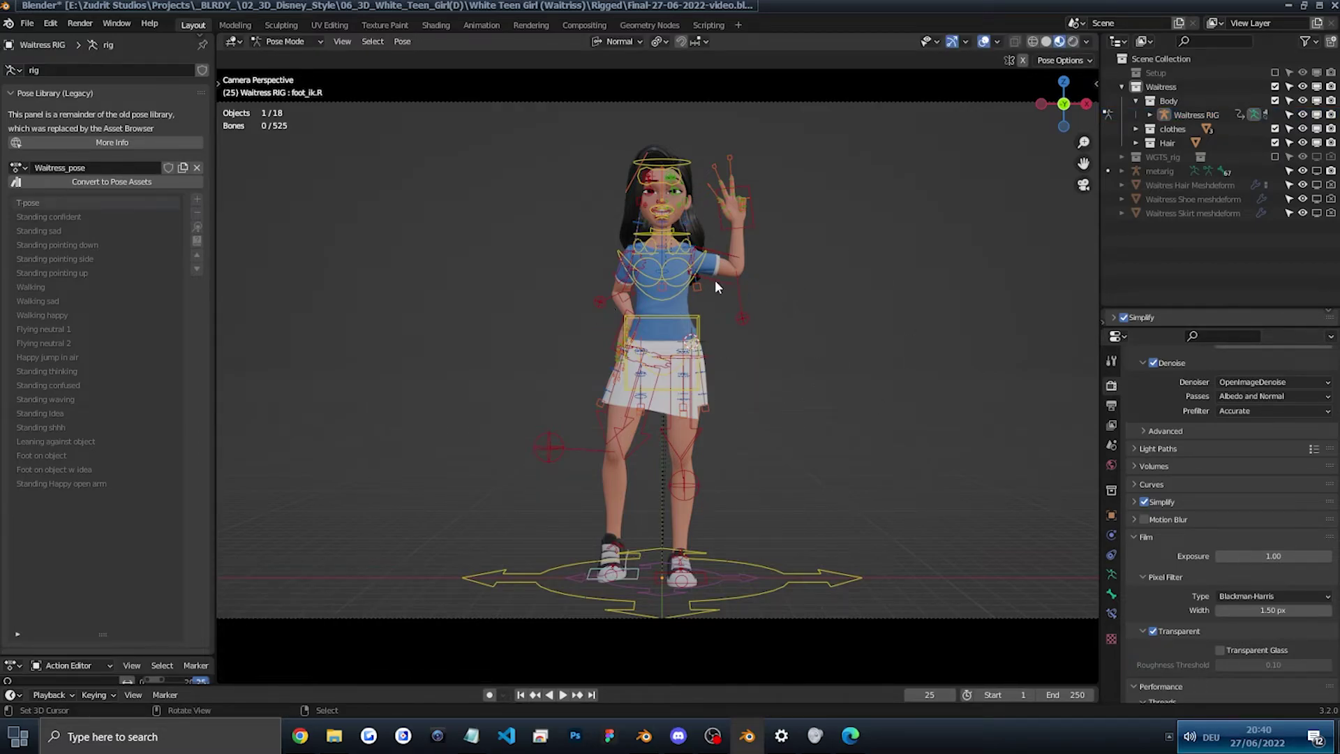
left_click(688, 312)
key("g")
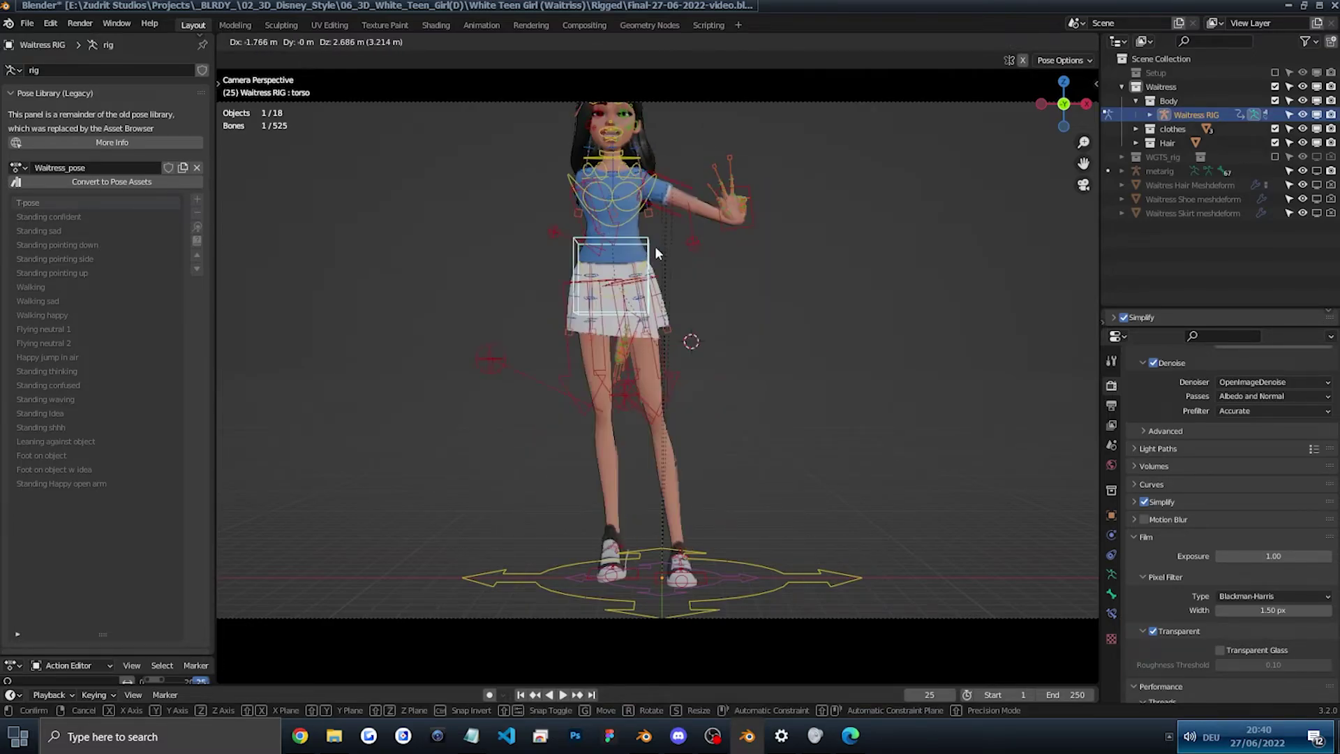
right_click(768, 279)
left_click(842, 307)
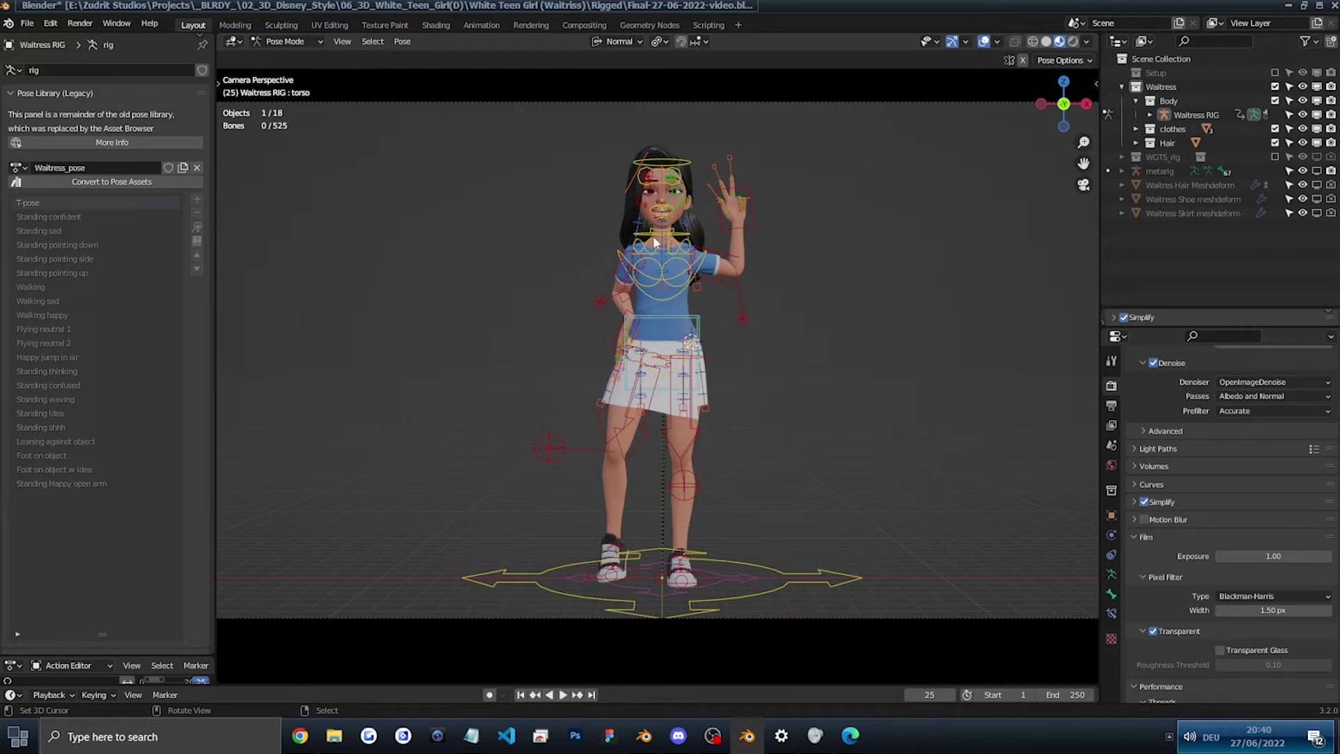
Step: Switch the rig to Object Mode, reselect it, and return it to Pose Mode
key("Tab")
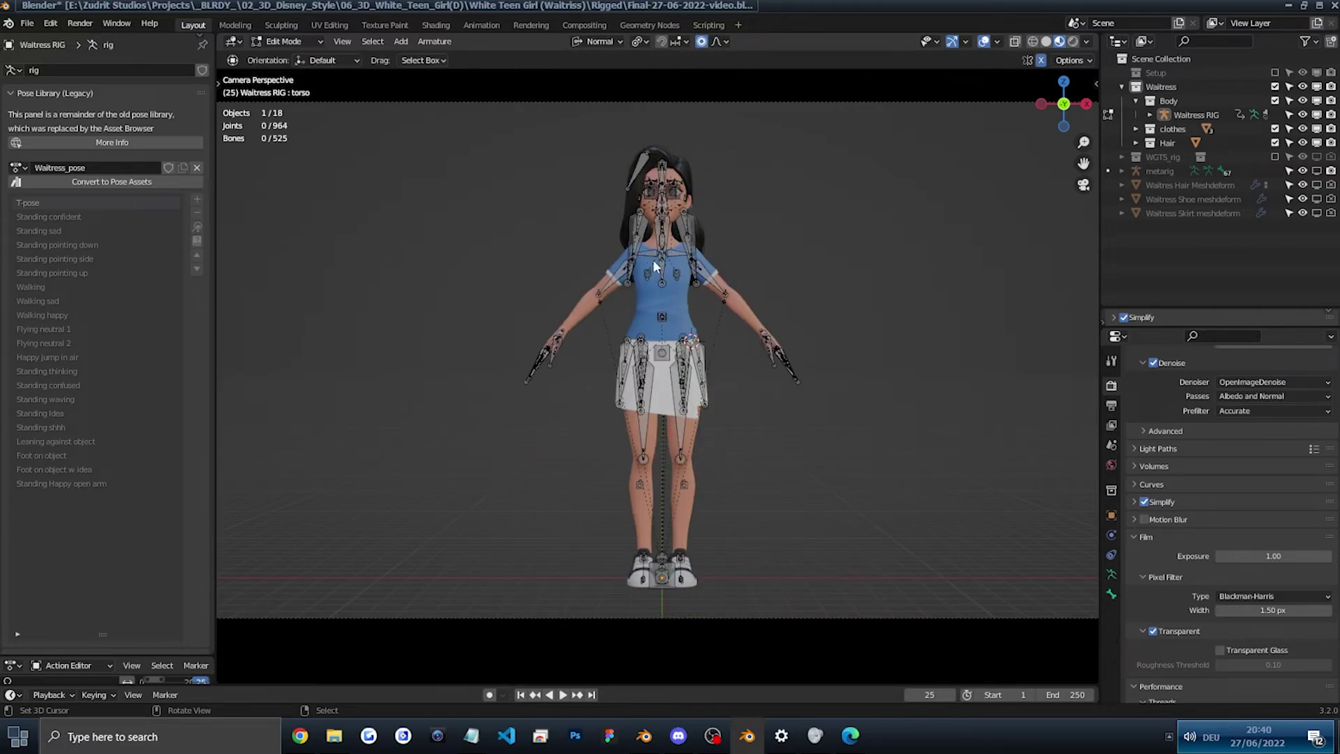
key("Tab")
left_click(283, 41)
left_click(291, 61)
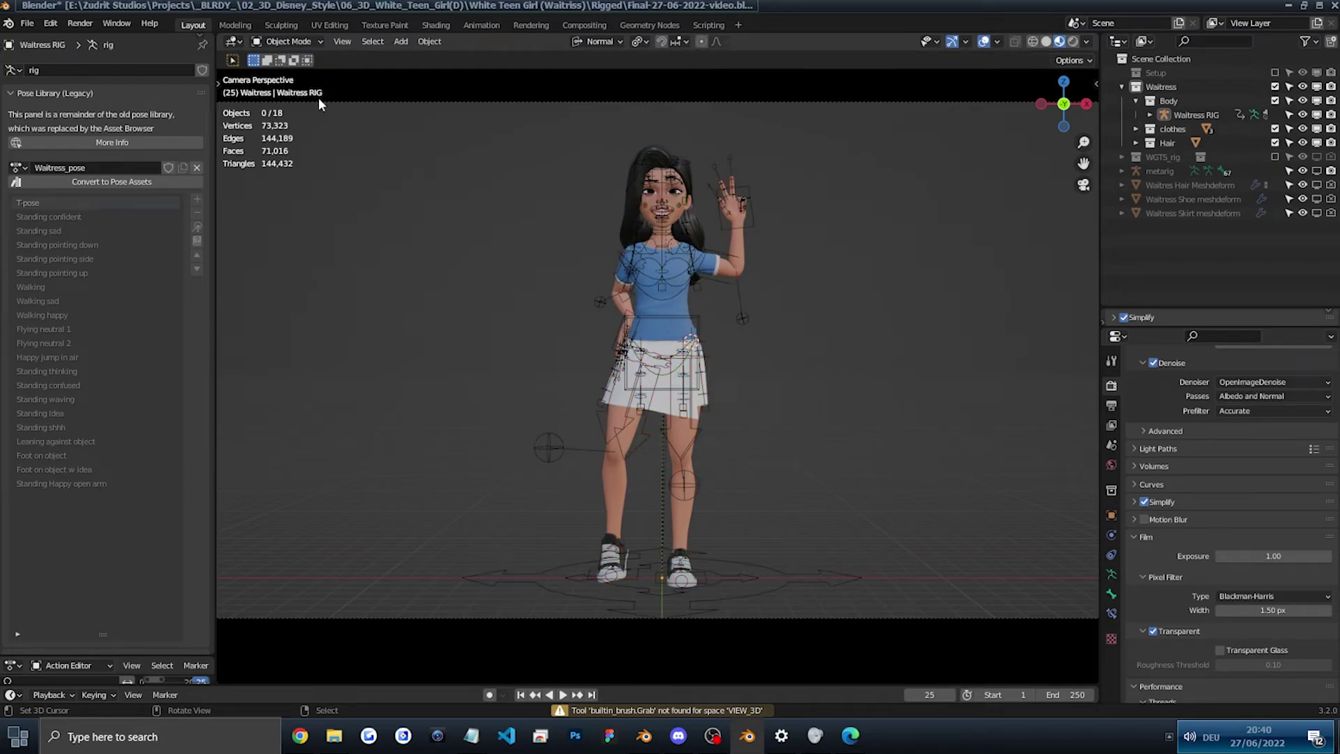
left_click(663, 240)
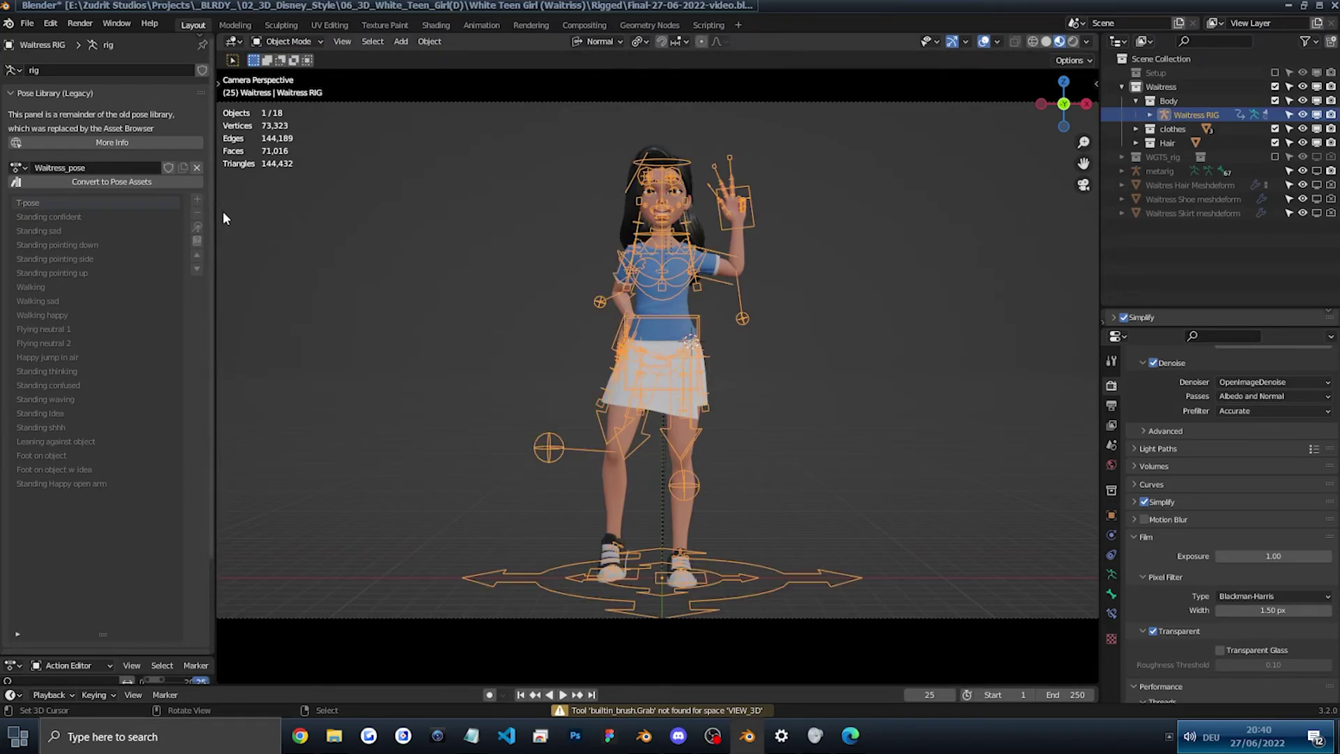
left_click(281, 42)
left_click(286, 86)
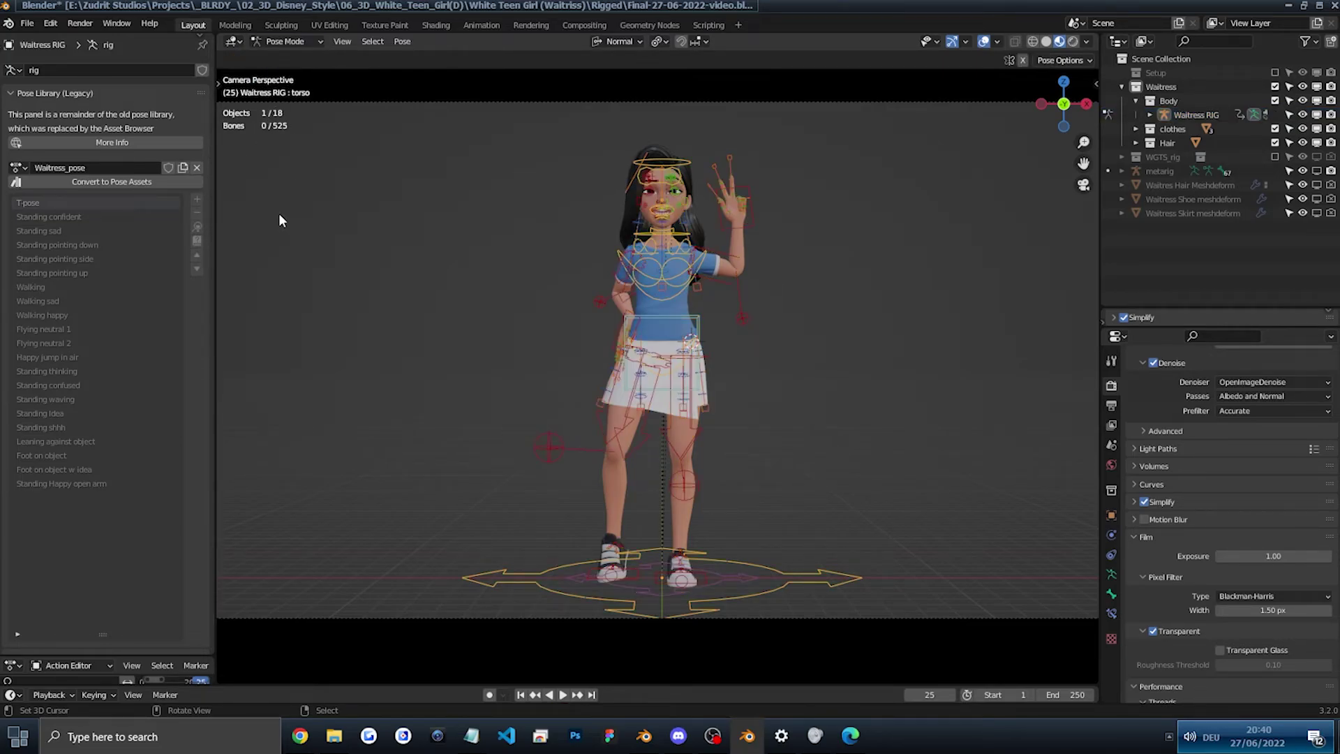
Step: Add the current pose to the Waitress_pose library as a new pose named "Piece sign hey"
left_click(197, 200)
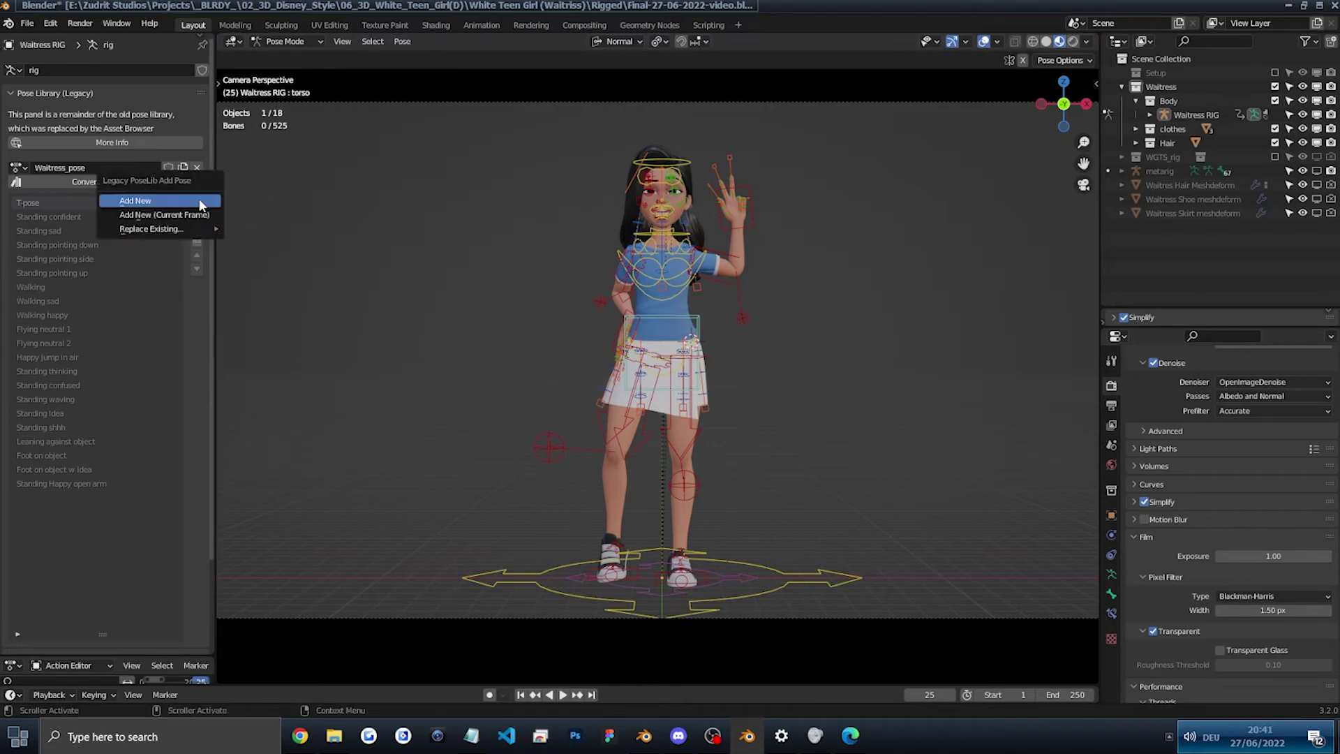
left_click(195, 199)
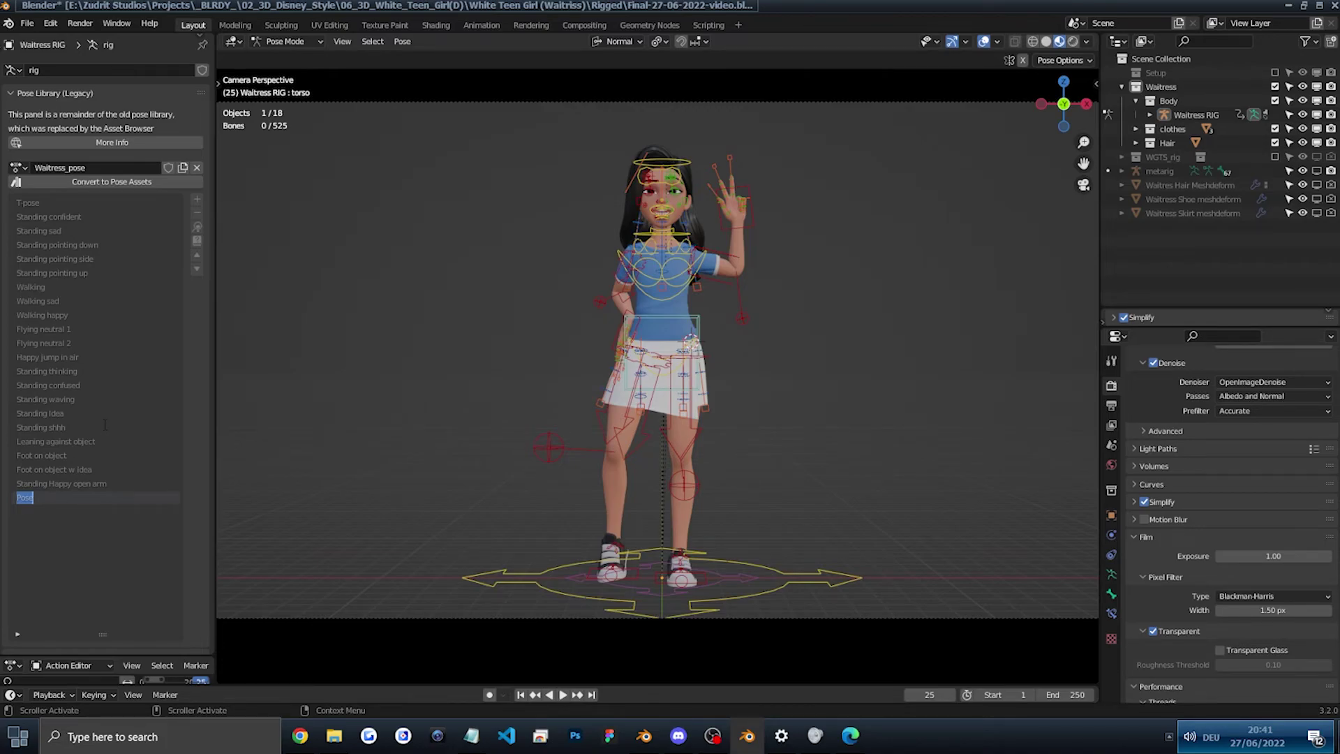
type("Piece sign I")
type("ey")
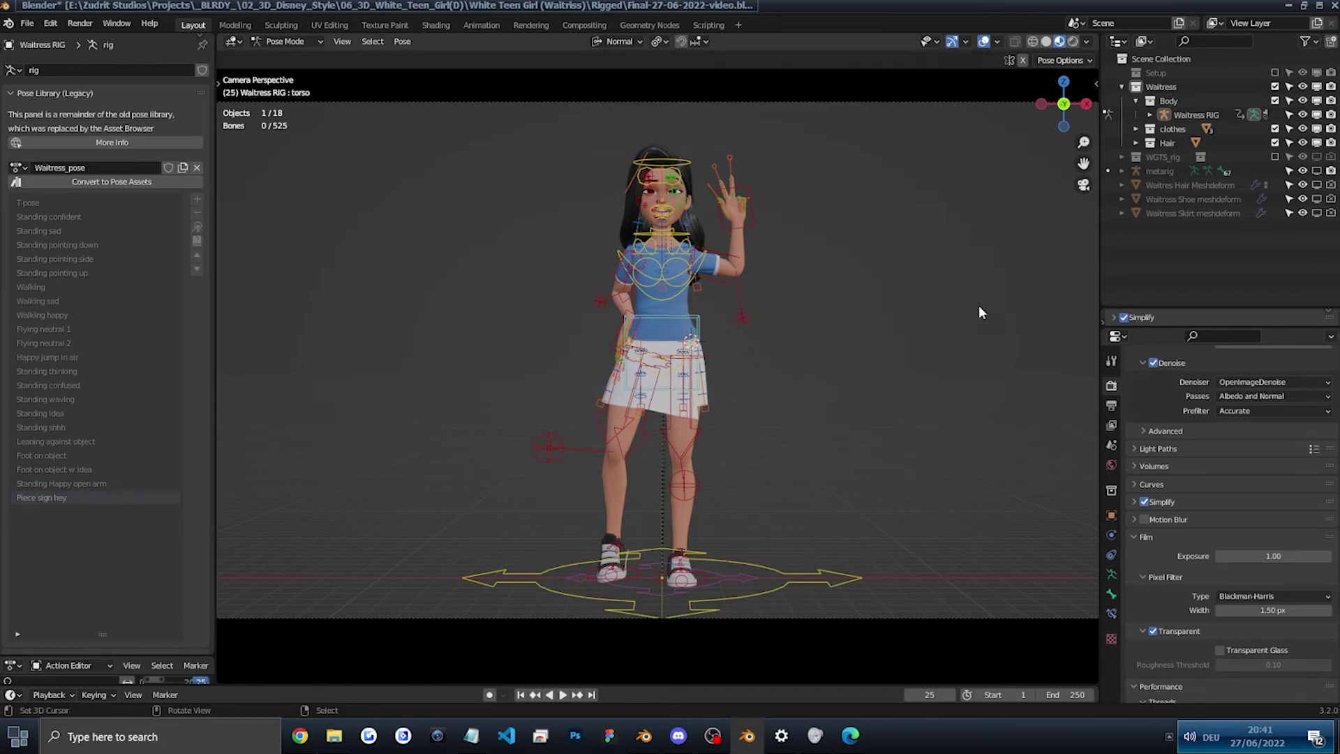
Step: Switch the rig to Object Mode and apply the "Flying neutral 1" pose from the library
key("Tab")
key("Tab")
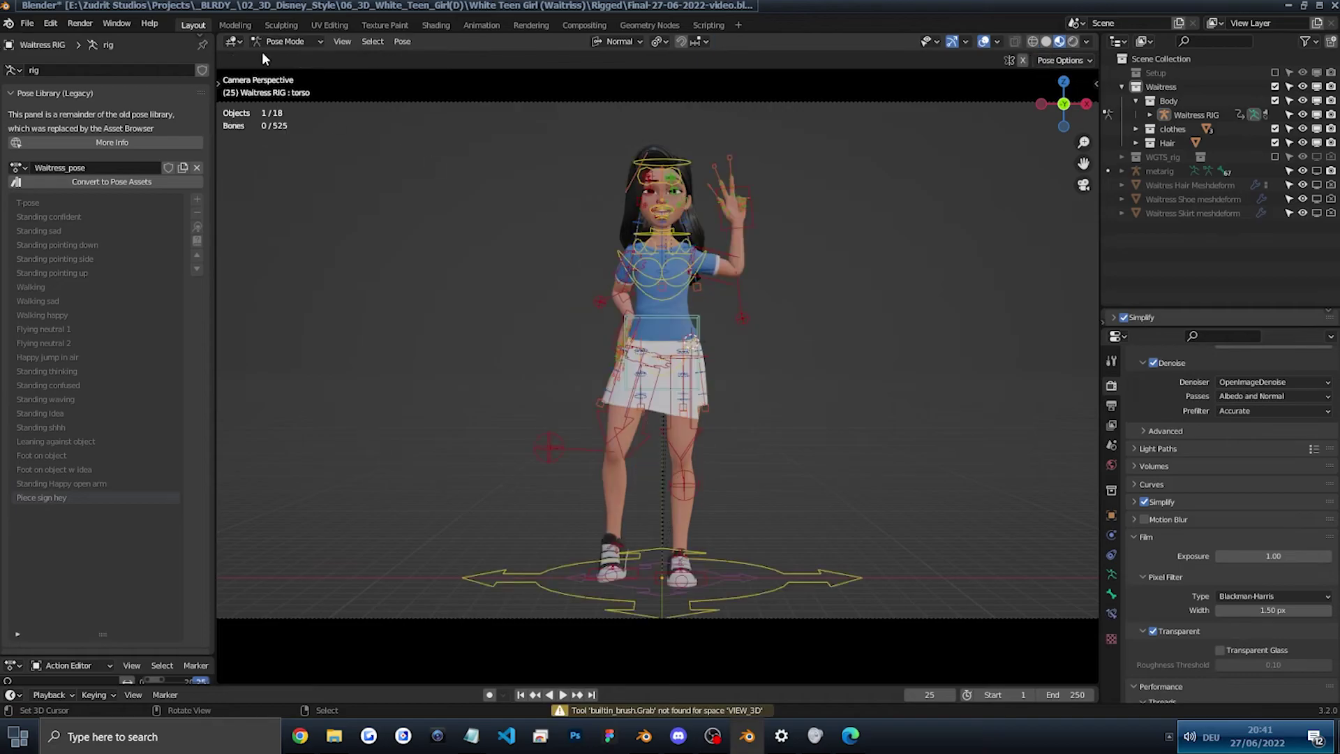
left_click(275, 42)
left_click(282, 57)
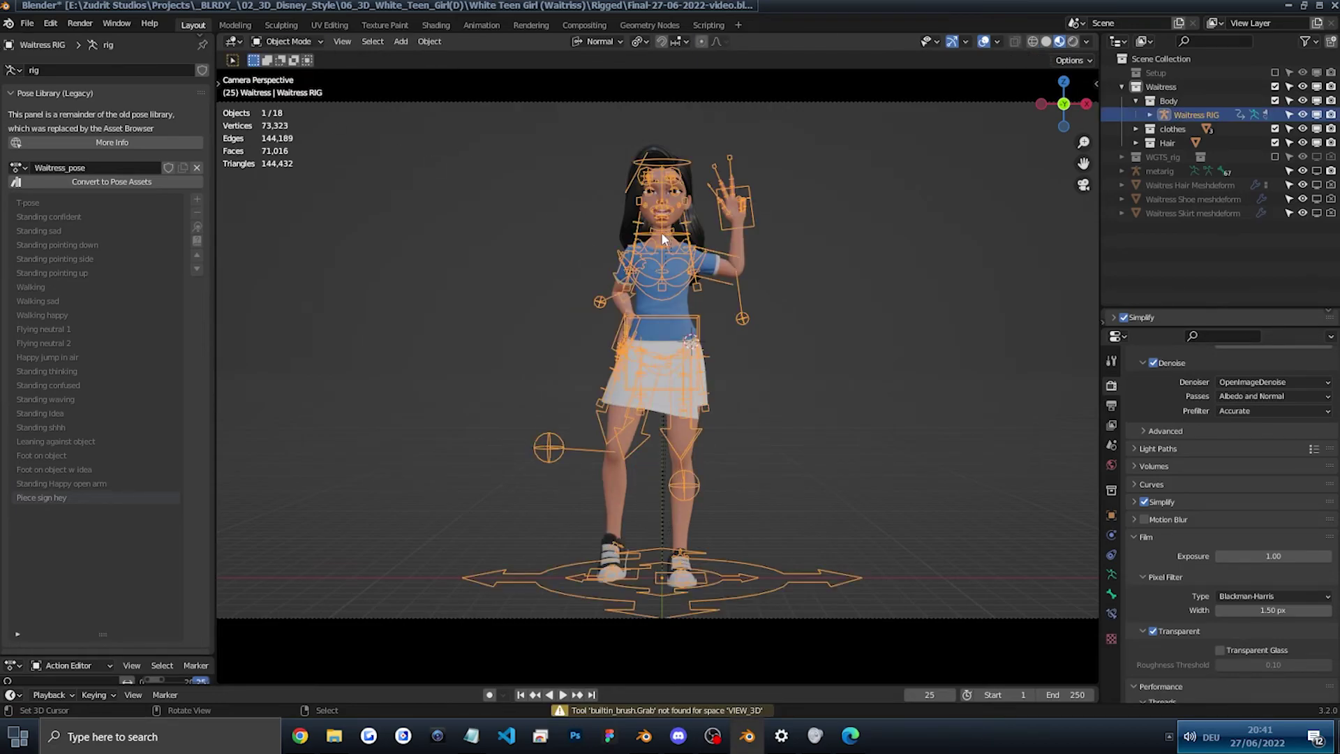
left_click(74, 328)
left_click(197, 227)
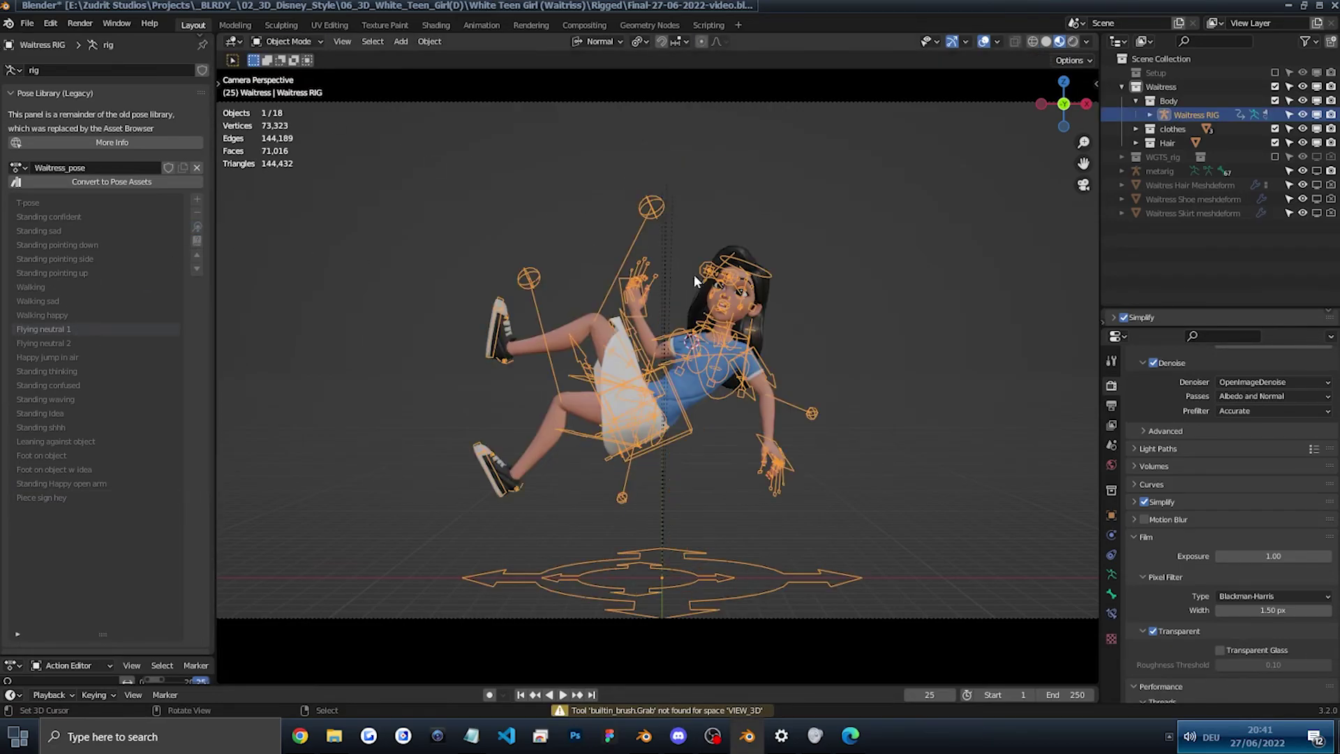
Step: Hide the viewport overlays and apply the saved "Piece sign hey" pose to the character
left_click(982, 42)
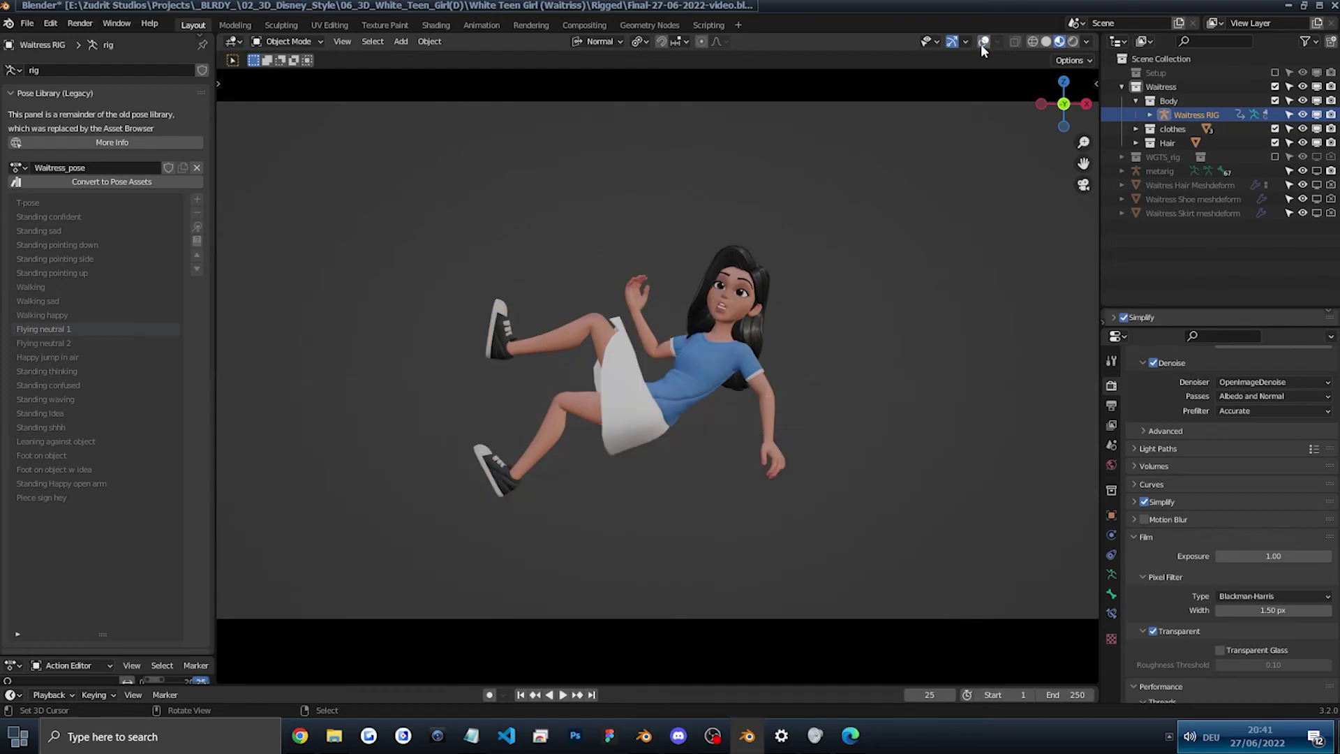
left_click(37, 497)
left_click(197, 227)
scroll(712, 245, "up", 2)
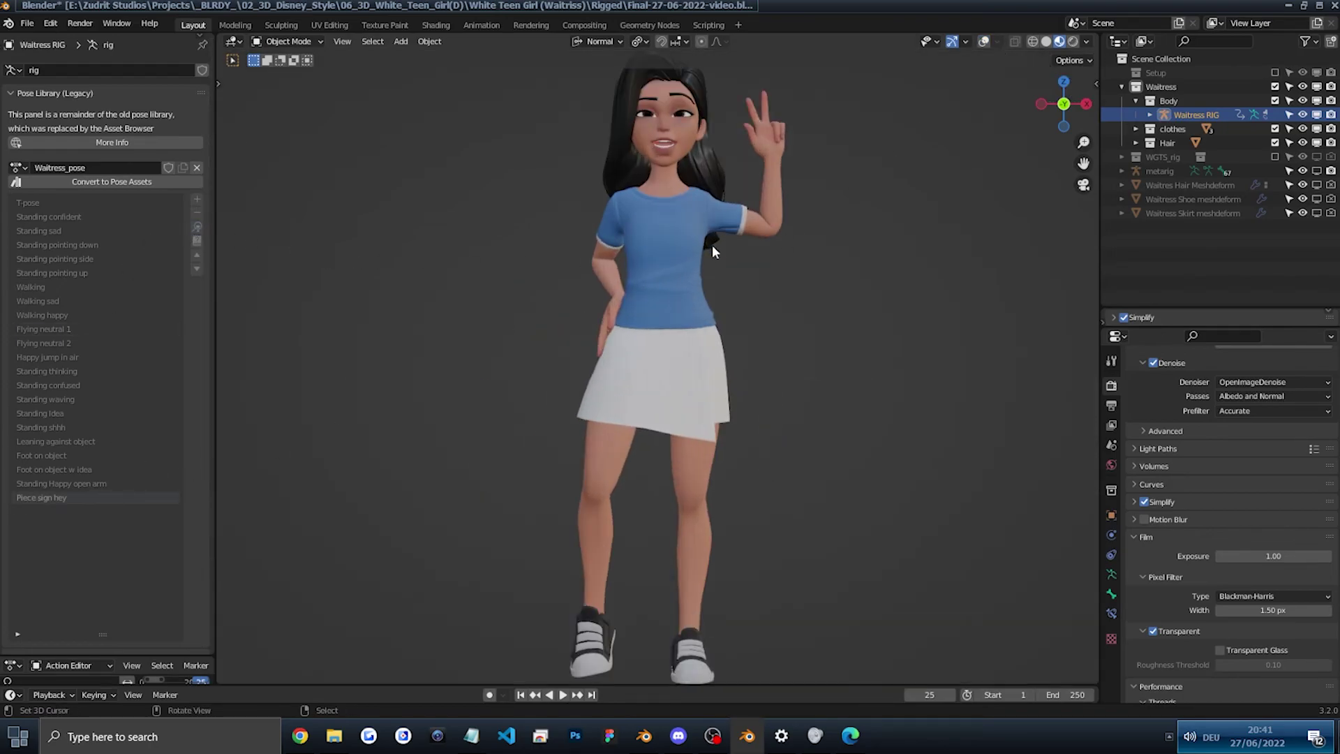